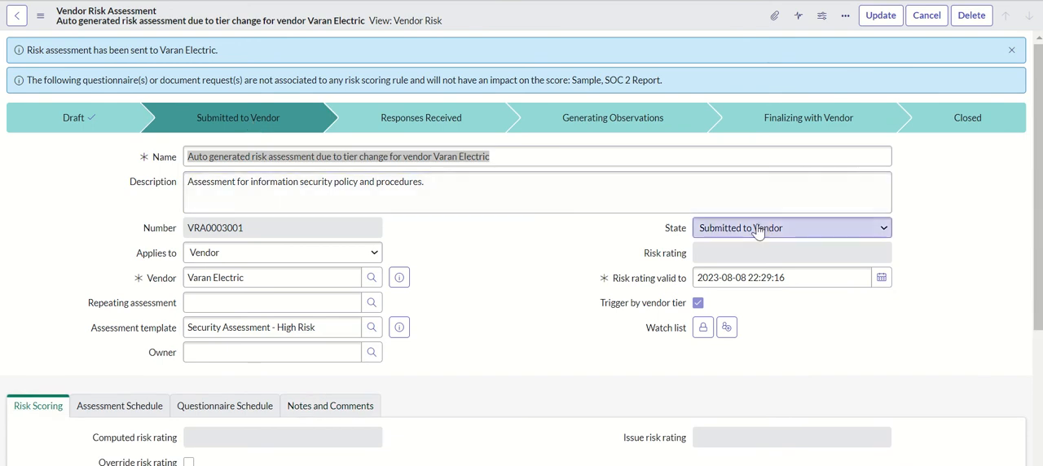
Read the two notices on the Varan Electric vendor risk assessment about its submission and the risk scoring rule
{"action": "left_click_drag", "start_coordinate": [40, 50], "coordinate": [217, 50]}
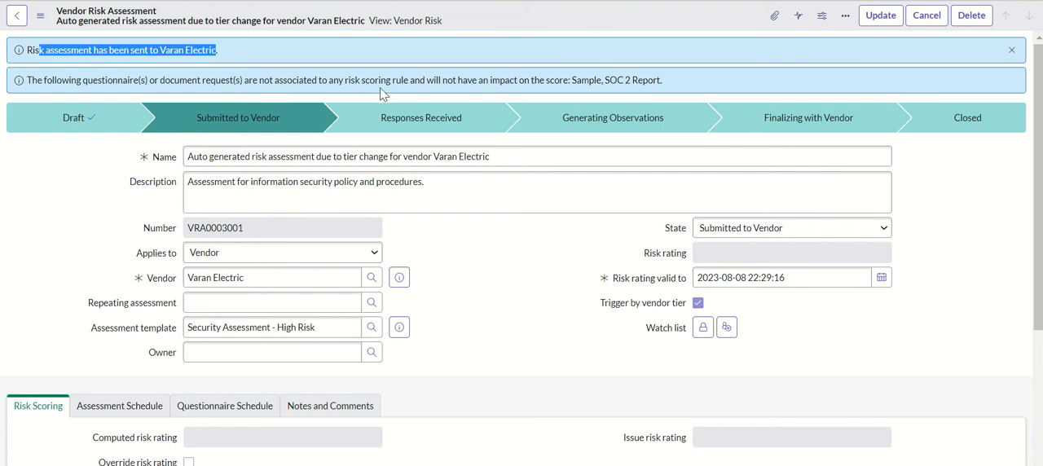
{"action": "left_click_drag", "start_coordinate": [344, 79], "coordinate": [573, 83]}
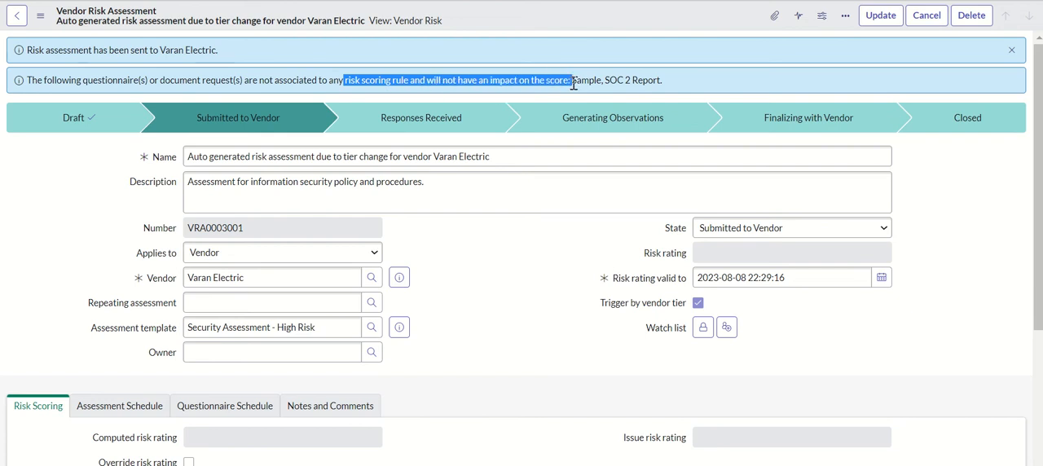
{"action": "left_click", "coordinate": [585, 83]}
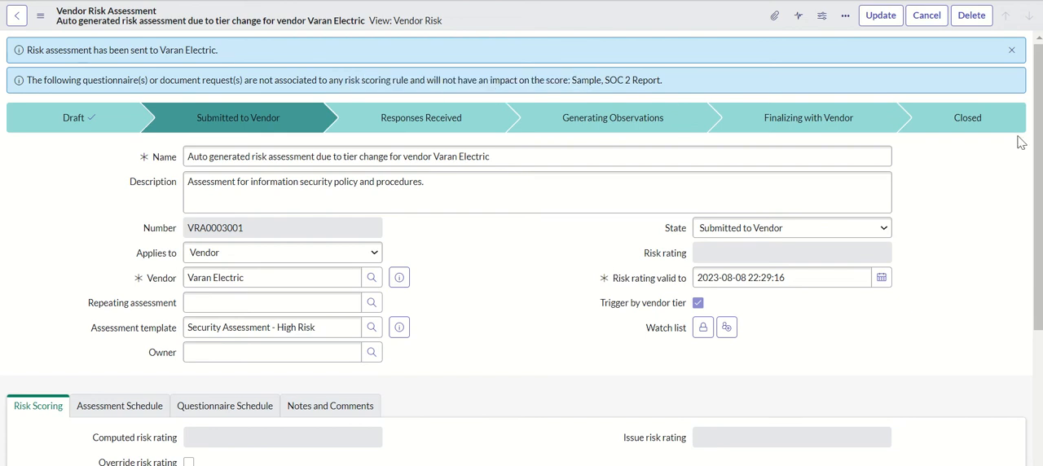
Examine the questionnaires and document requests attached to the Varan Electric risk assessment
{"action": "left_click_drag", "start_coordinate": [1038, 159], "coordinate": [1038, 298]}
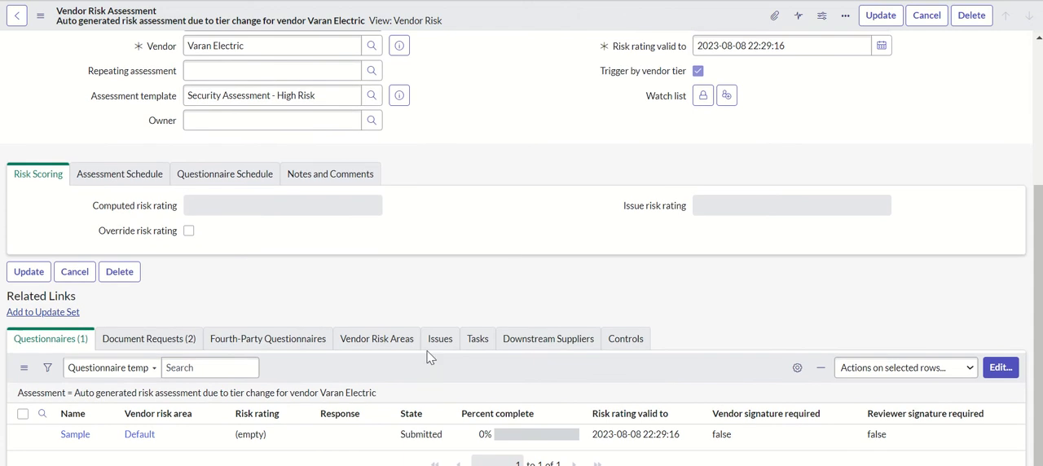
{"action": "left_click", "coordinate": [167, 345]}
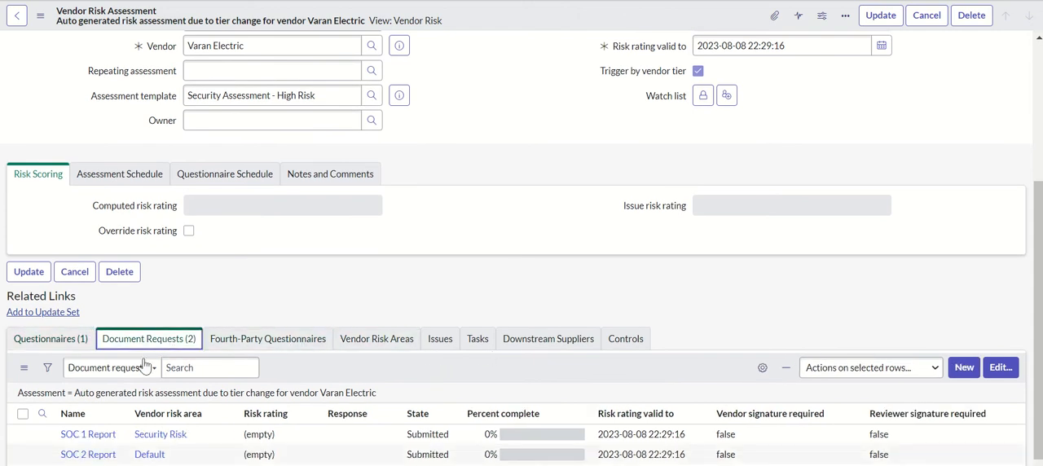
{"action": "left_click", "coordinate": [50, 338]}
{"action": "left_click", "coordinate": [130, 338]}
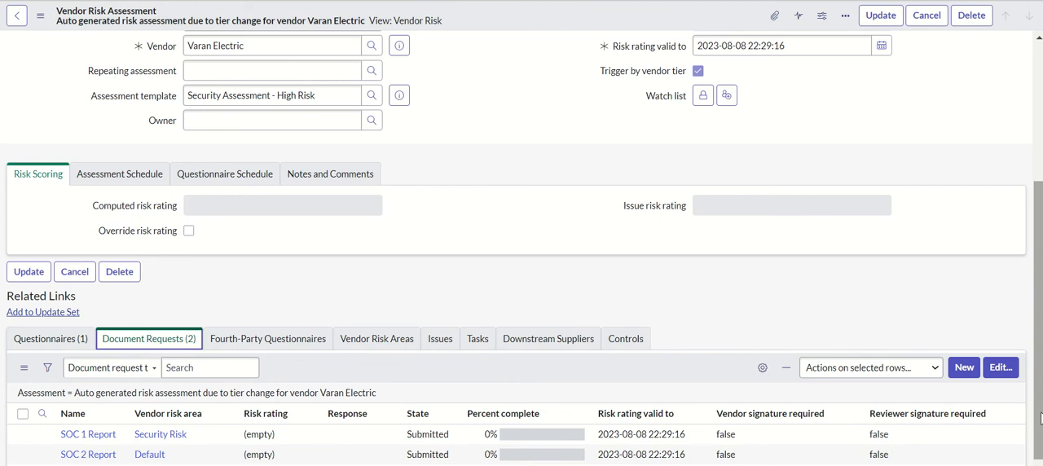
{"action": "scroll", "coordinate": [1029, 292], "scroll_direction": "up", "scroll_amount": 3}
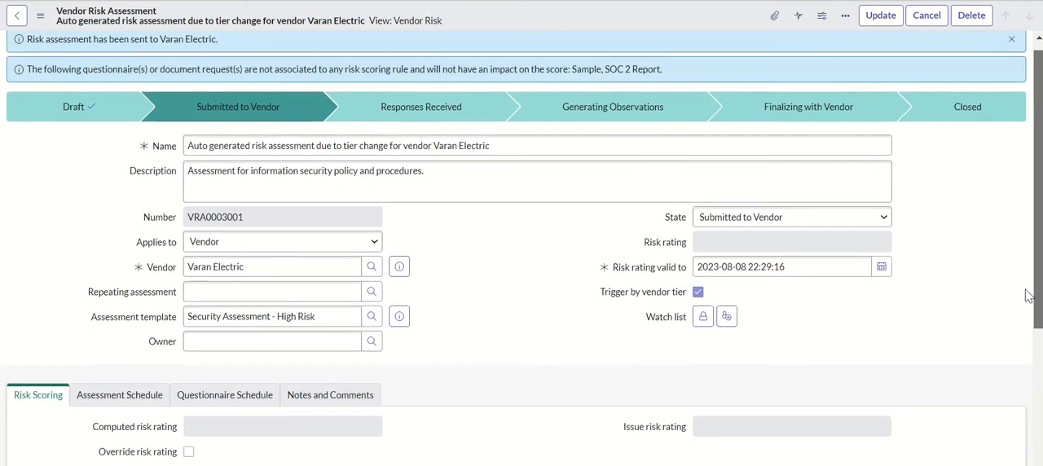
{"action": "scroll", "coordinate": [1029, 292], "scroll_direction": "down", "scroll_amount": 3}
{"action": "left_click", "coordinate": [63, 336]}
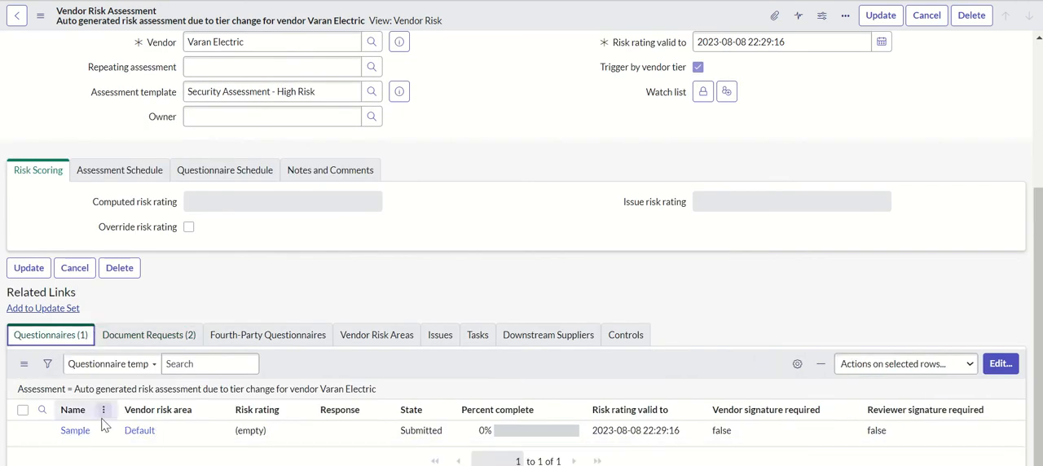
{"action": "scroll", "coordinate": [1035, 324], "scroll_direction": "up", "scroll_amount": 3}
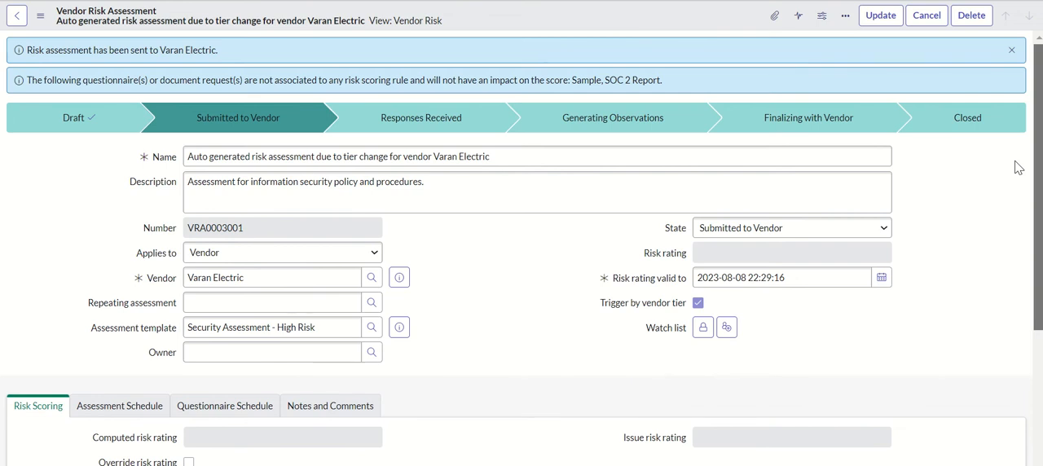
{"action": "scroll", "coordinate": [1018, 166], "scroll_direction": "down", "scroll_amount": 3}
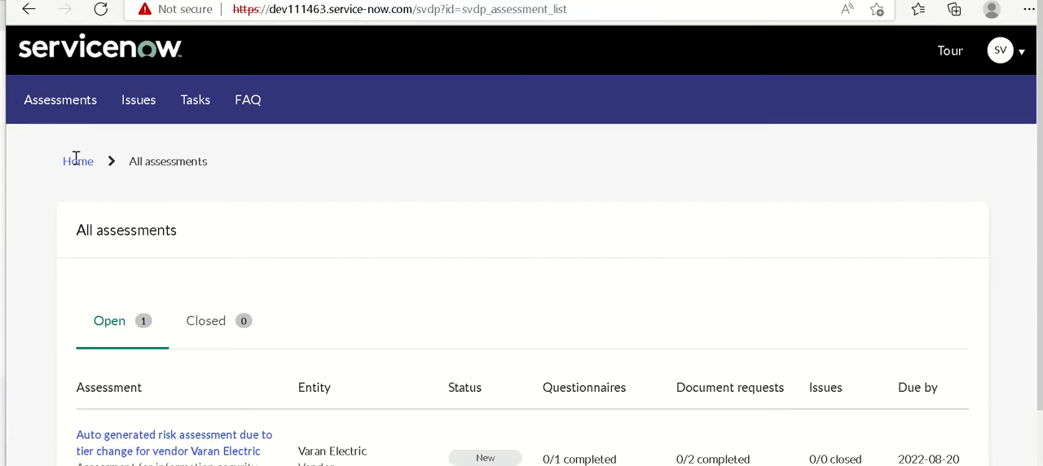
Switch to the vendor portal, open the assessments from its home page, and compare the due date with the risk assessment's Questionnaire Schedule
{"action": "left_click", "coordinate": [76, 162]}
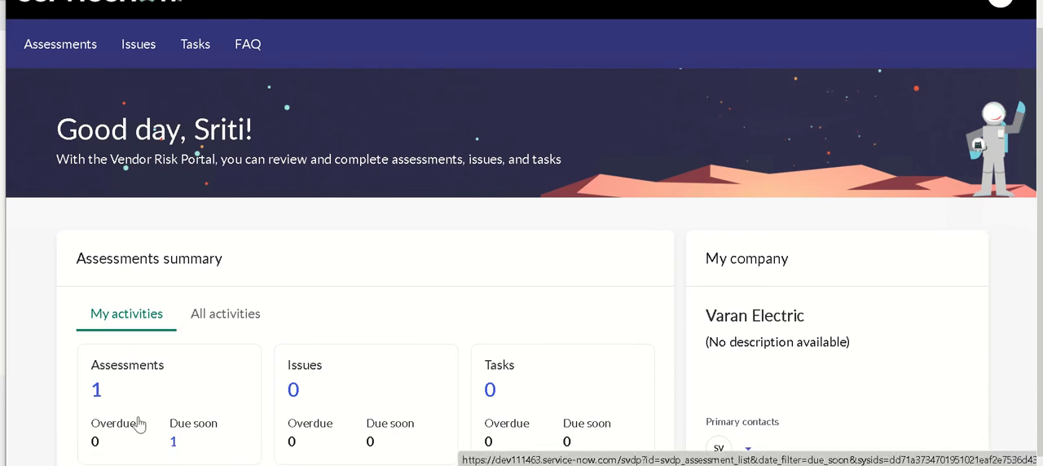
{"action": "left_click", "coordinate": [96, 389]}
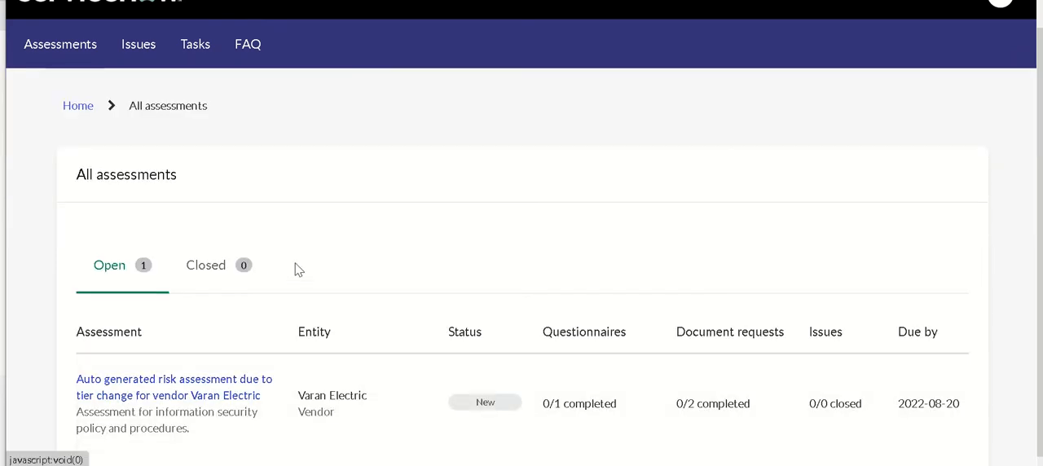
{"action": "left_click_drag", "start_coordinate": [1041, 246], "coordinate": [1041, 251]}
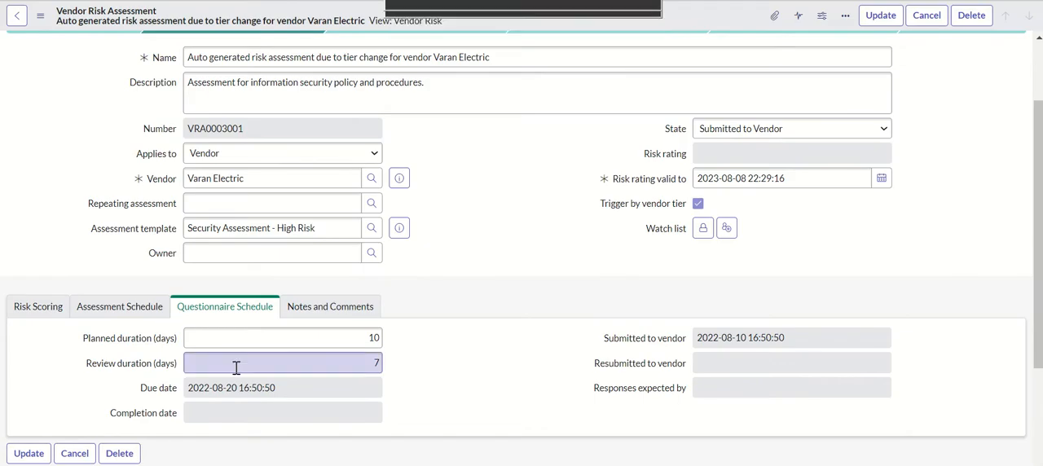
{"action": "left_click_drag", "start_coordinate": [277, 388], "coordinate": [184, 391]}
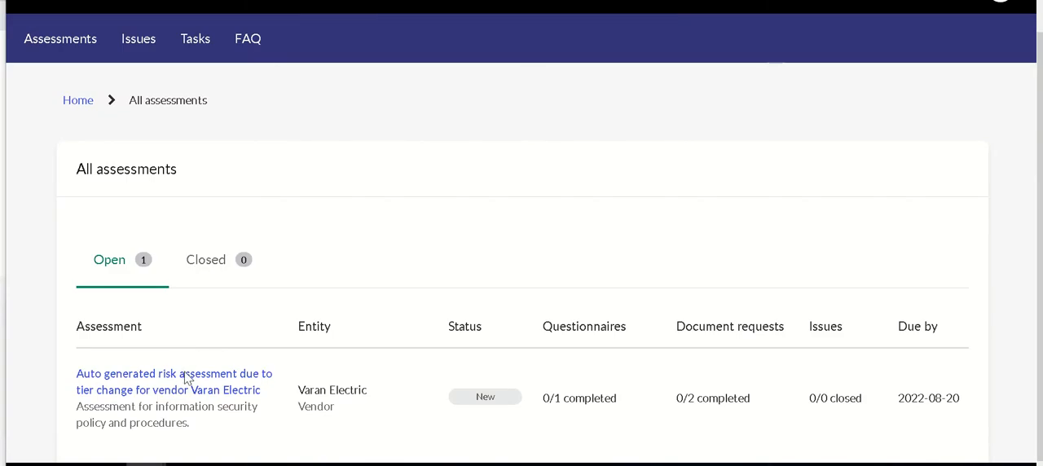
Open the auto generated risk assessment for Varan Electric in the vendor portal and review its requests
{"action": "left_click", "coordinate": [200, 383]}
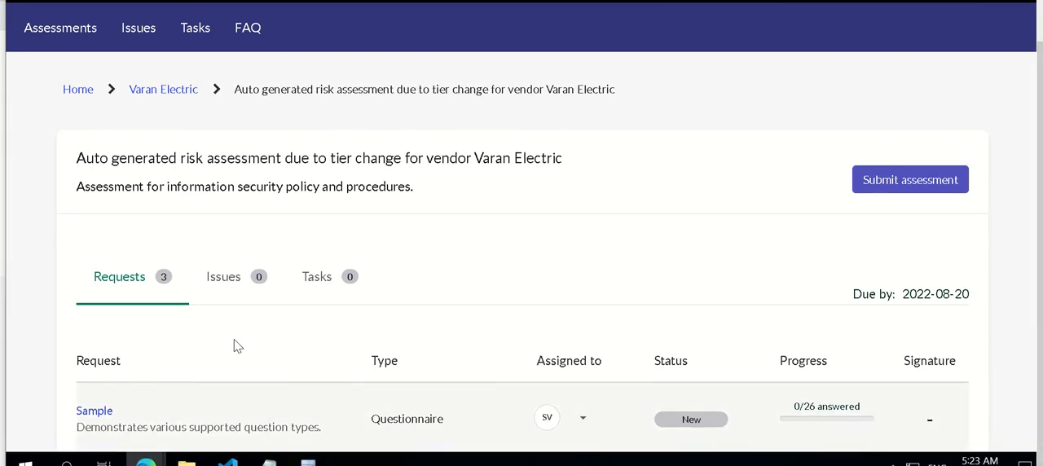
{"action": "key", "text": "ctrl+minus"}
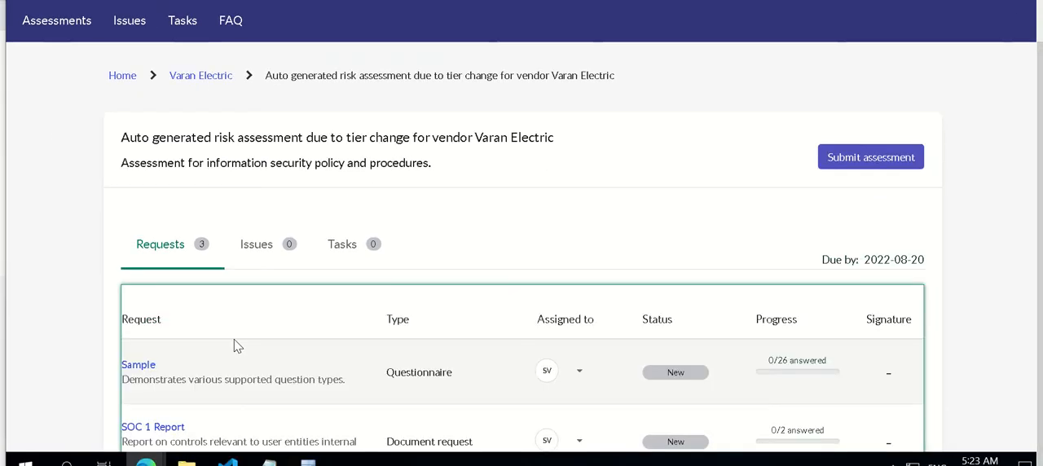
{"action": "key", "text": "ctrl+minus"}
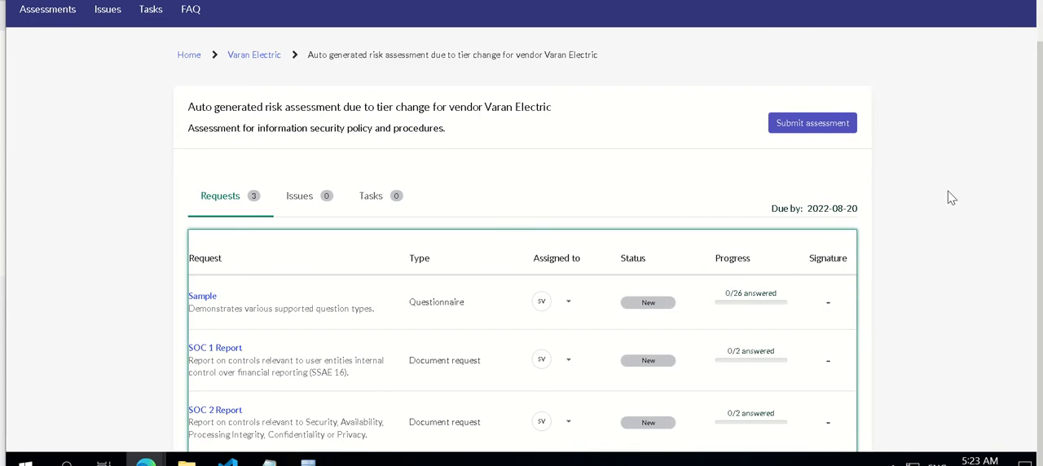
{"action": "scroll", "coordinate": [952, 198], "scroll_direction": "down", "scroll_amount": 1}
{"action": "scroll", "coordinate": [951, 198], "scroll_direction": "up", "scroll_amount": 1}
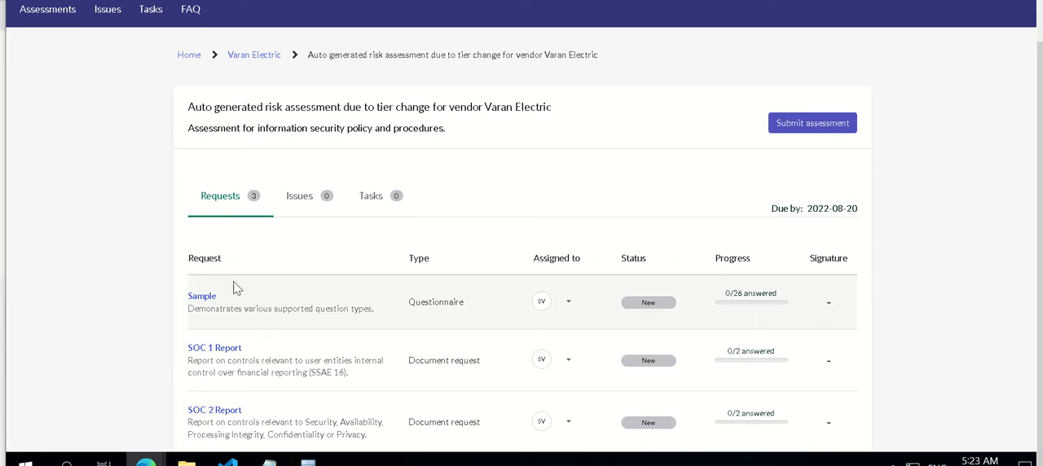
Open the Sample questionnaire and send the comment "comments from primary contact via svdp portal" in its notes and comments
{"action": "left_click", "coordinate": [204, 300]}
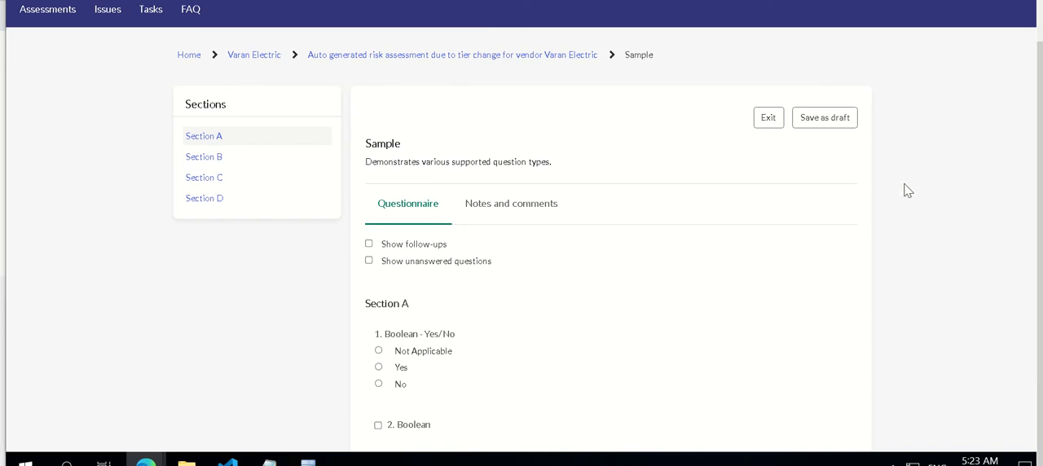
{"action": "scroll", "coordinate": [908, 192], "scroll_direction": "down", "scroll_amount": 1}
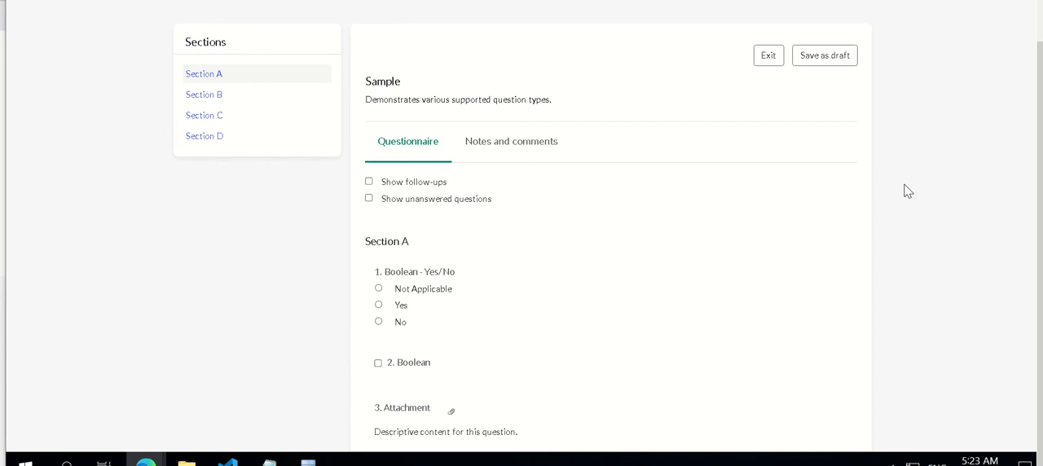
{"action": "left_click", "coordinate": [519, 159]}
{"action": "left_click", "coordinate": [419, 213]}
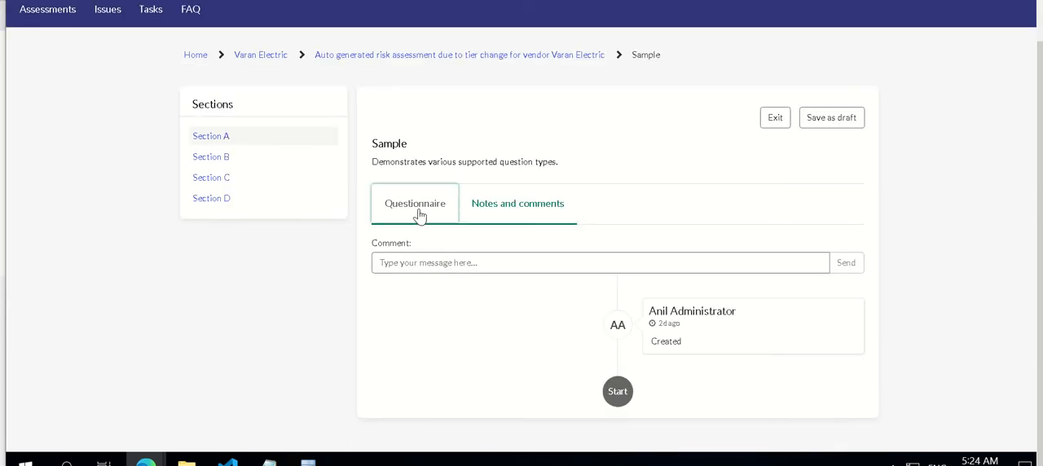
{"action": "left_click", "coordinate": [470, 210]}
{"action": "left_click", "coordinate": [444, 261]}
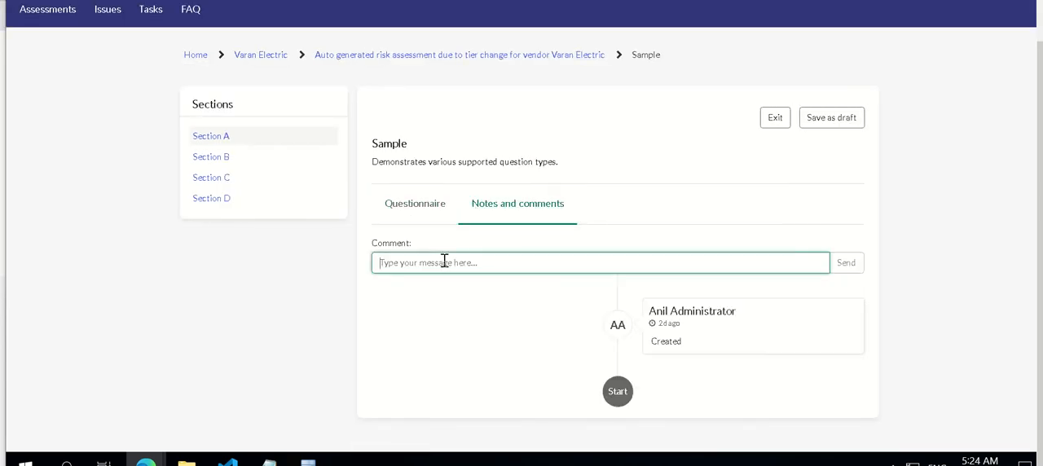
{"action": "type", "text": "co"}
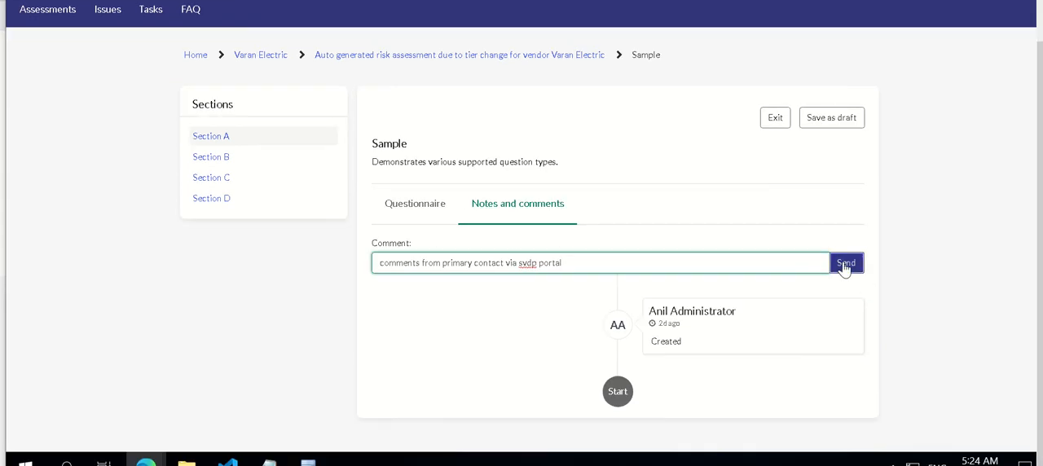
{"action": "key", "text": "Return"}
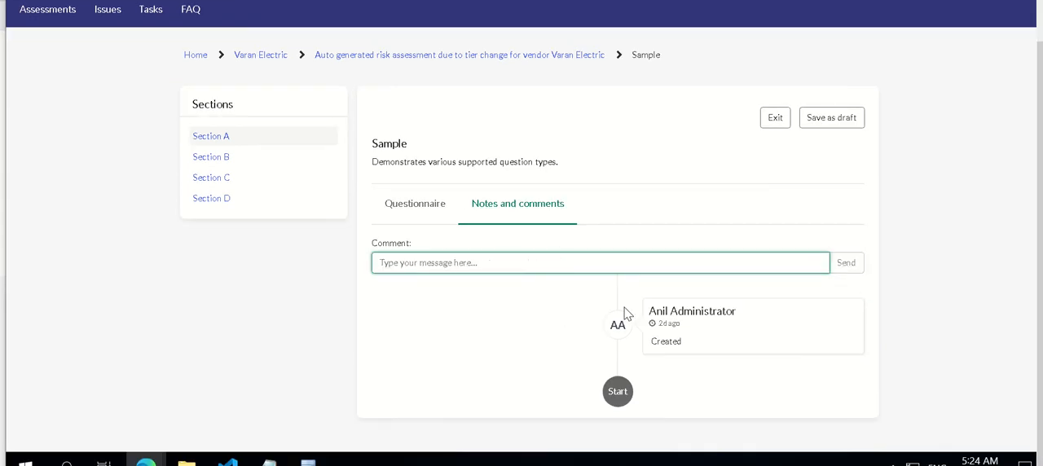
Return to the Sample questionnaire's questions and answer Yes to question 1, Boolean - Yes/No, in Section A
{"action": "left_click", "coordinate": [409, 208]}
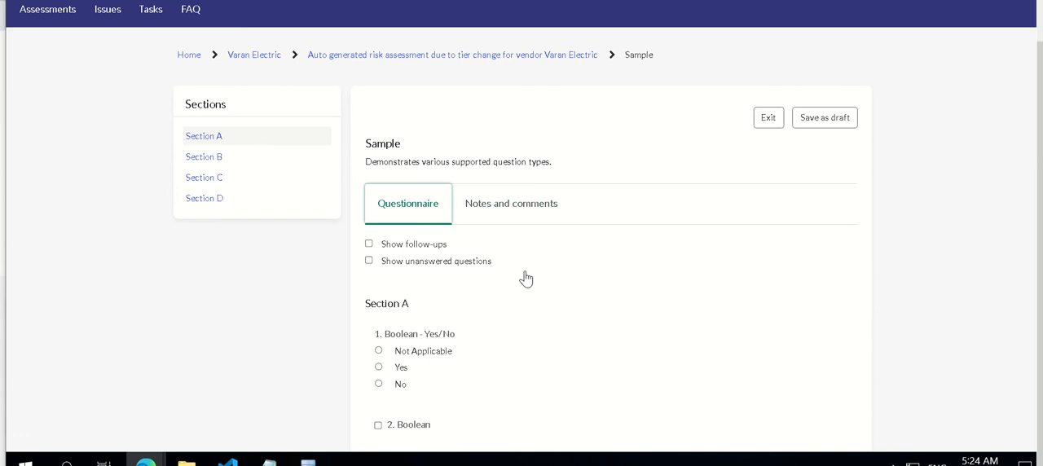
{"action": "left_click", "coordinate": [378, 351]}
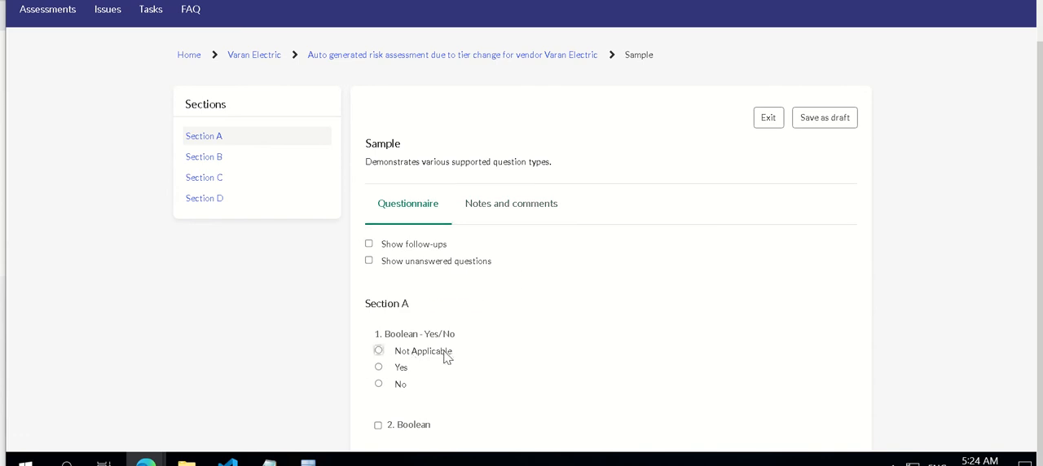
{"action": "left_click", "coordinate": [379, 370]}
{"action": "key", "text": "Down"}
{"action": "key", "text": "Down"}
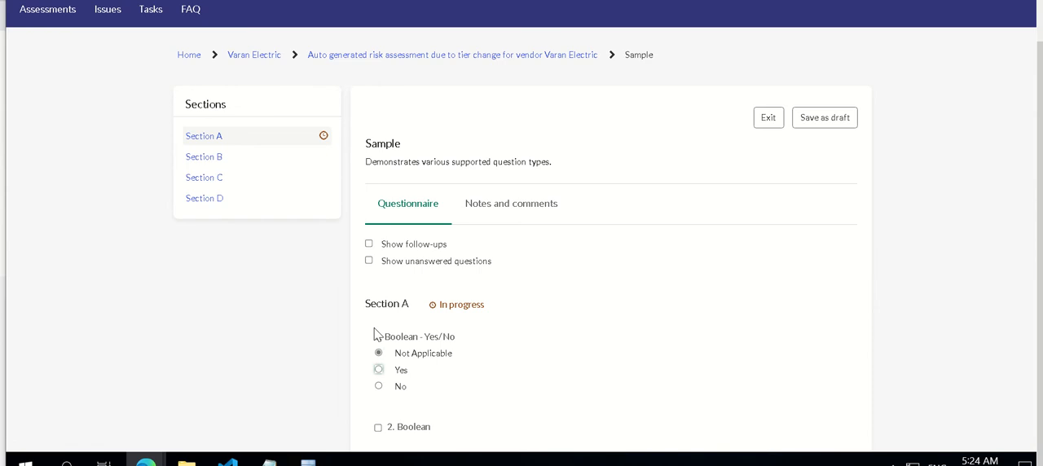
{"action": "key", "text": "Down"}
Show only the unanswered questions and answer No to dependent questions 1.1 and 1.3 in Section A
{"action": "left_click", "coordinate": [369, 244]}
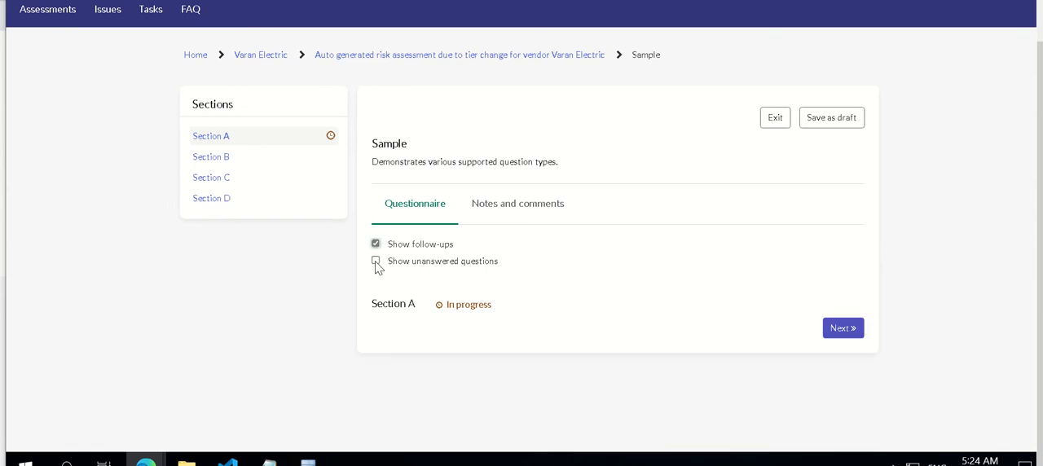
{"action": "left_click", "coordinate": [369, 260]}
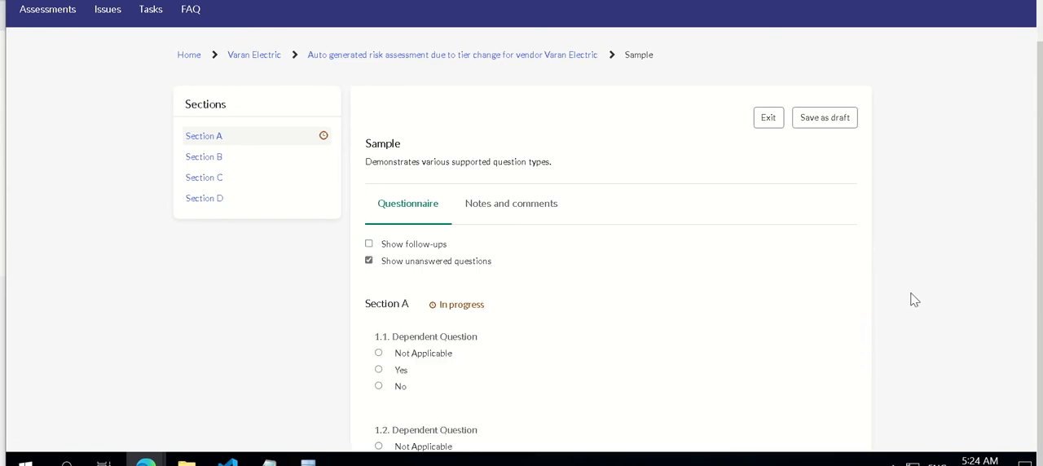
{"action": "key", "text": "ctrl+minus"}
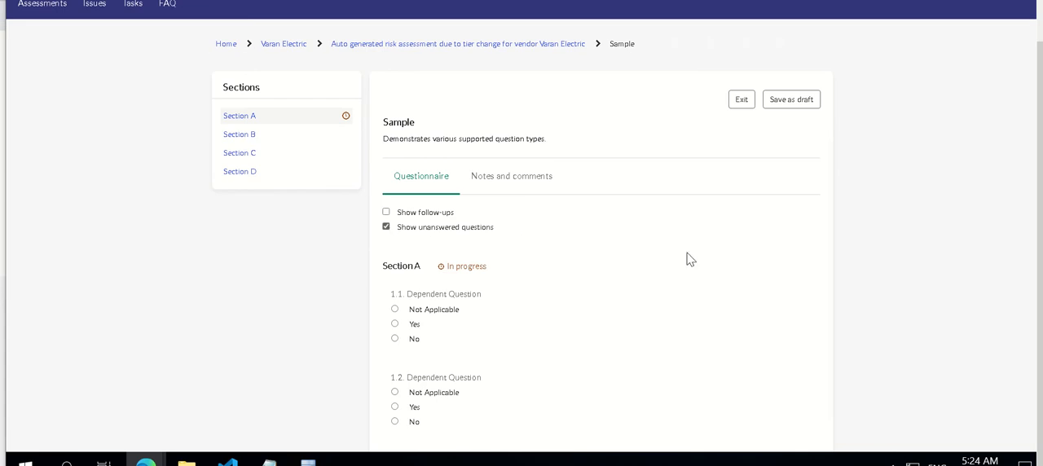
{"action": "left_click", "coordinate": [395, 338]}
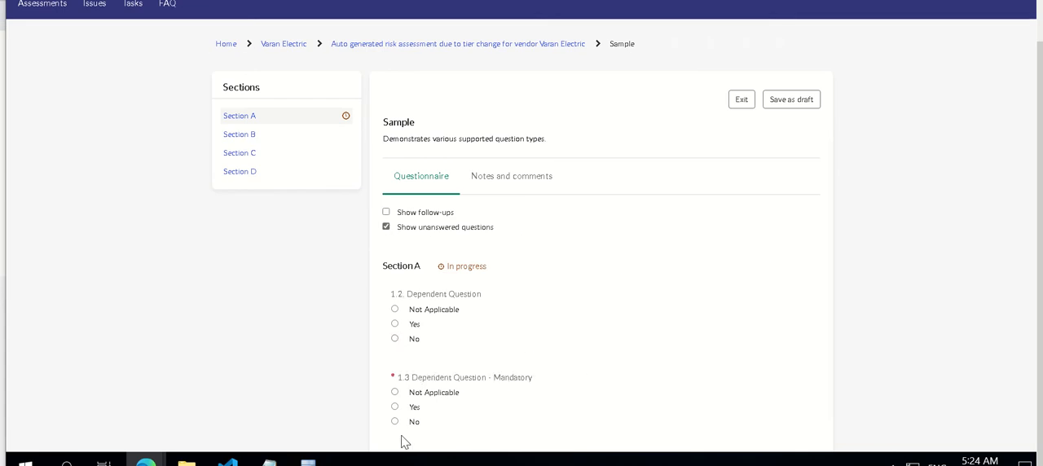
{"action": "left_click", "coordinate": [396, 422]}
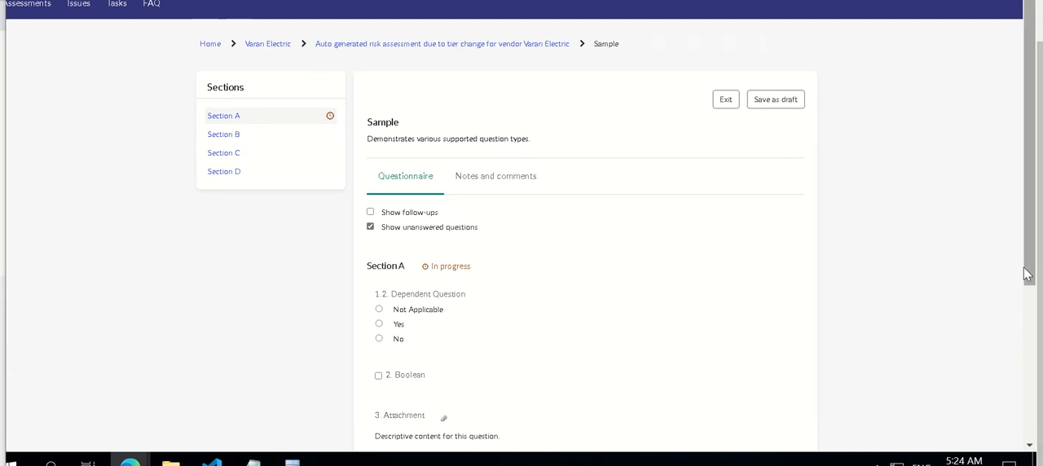
Tick question 2, Boolean, and select an option for question 4, Choice, in Section A
{"action": "scroll", "coordinate": [1033, 361], "scroll_direction": "down", "scroll_amount": 2}
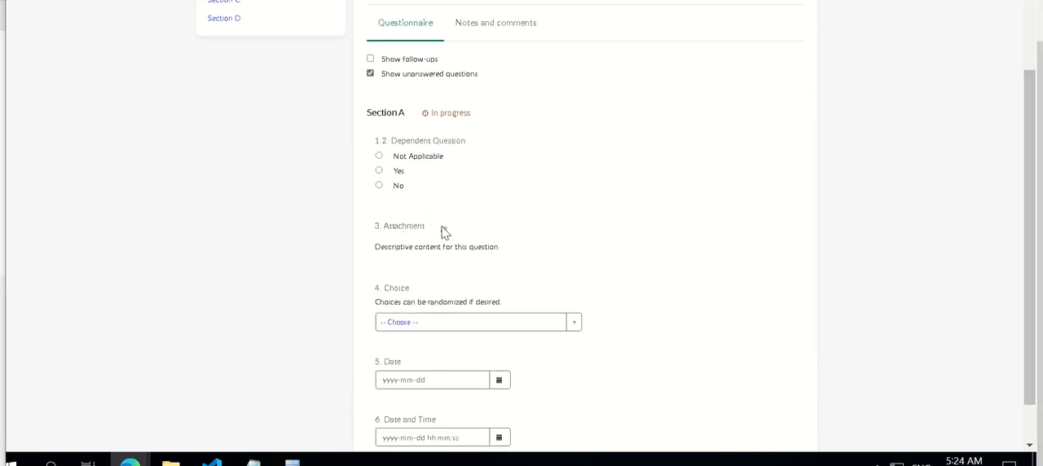
{"action": "left_click", "coordinate": [391, 322]}
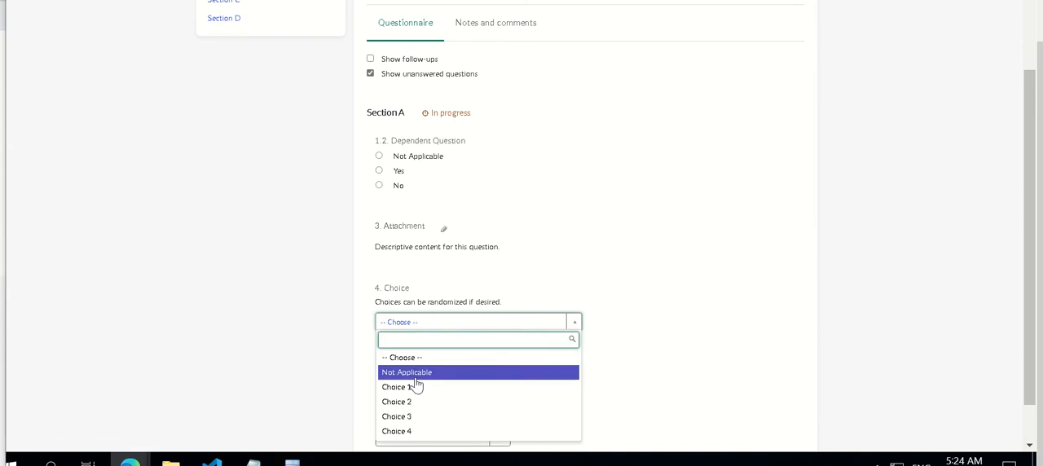
{"action": "left_click", "coordinate": [415, 386]}
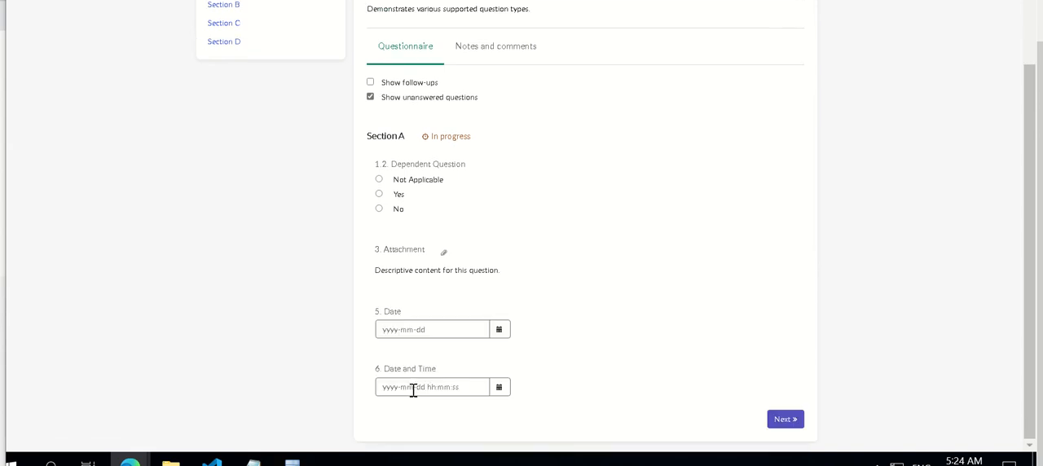
Pick calendar values for question 6, Date and Time, and question 5, Date, and answer No to dependent question 1.2
{"action": "left_click", "coordinate": [505, 392]}
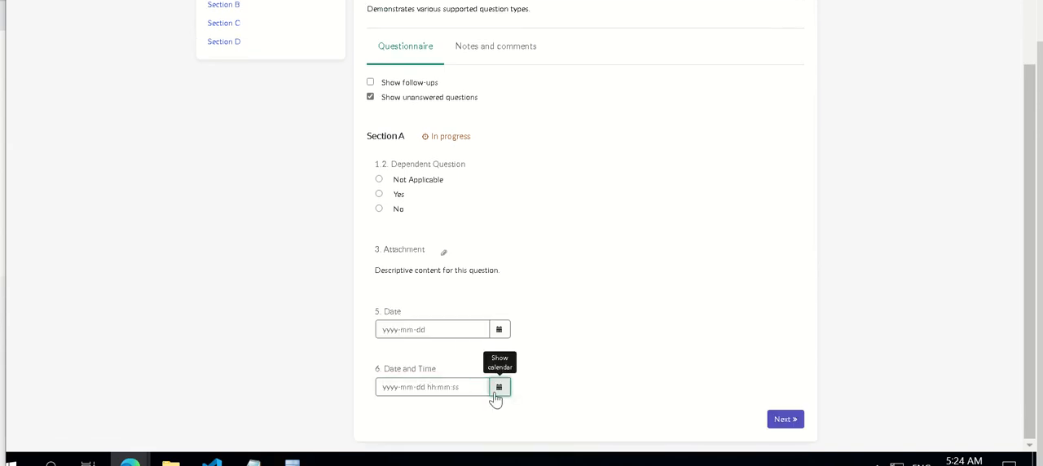
{"action": "scroll", "coordinate": [499, 383], "scroll_direction": "up", "scroll_amount": 1}
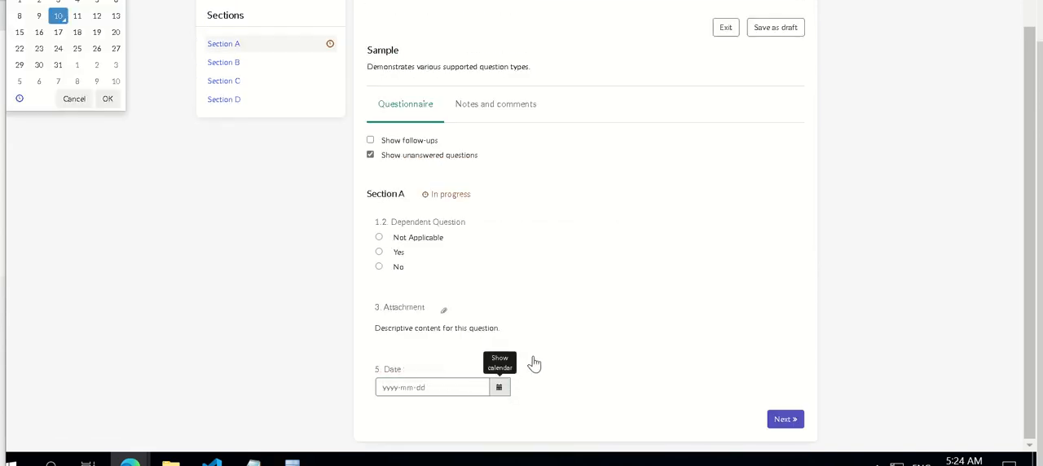
{"action": "left_click", "coordinate": [500, 389]}
{"action": "scroll", "coordinate": [507, 391], "scroll_direction": "up", "scroll_amount": 1}
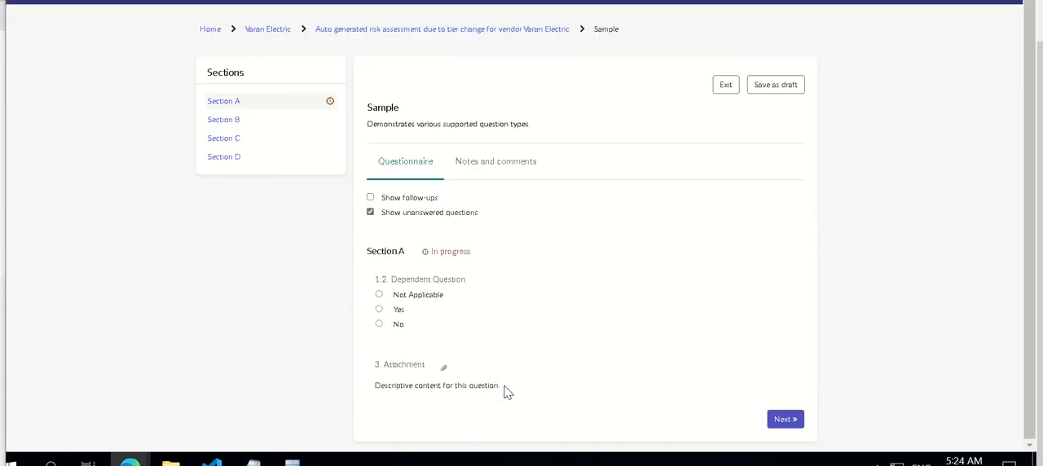
{"action": "left_click", "coordinate": [505, 393]}
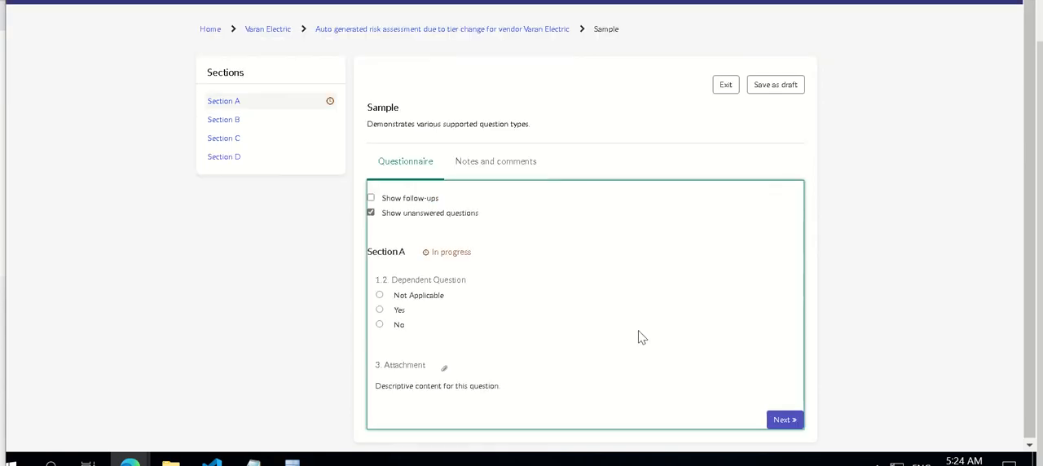
{"action": "left_click", "coordinate": [379, 325]}
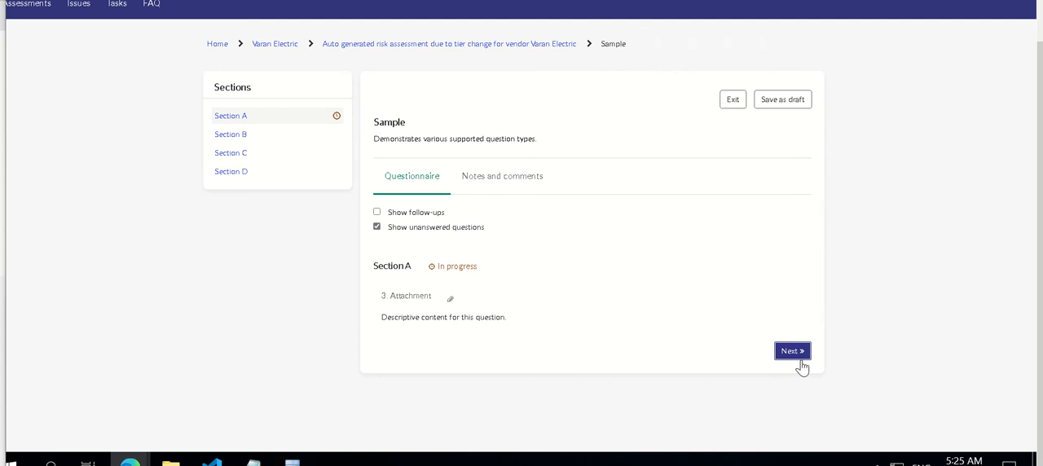
Go on to Section B and enter 5 for question 7, Number, and 5 for question 8, Percentage
{"action": "left_click", "coordinate": [797, 355]}
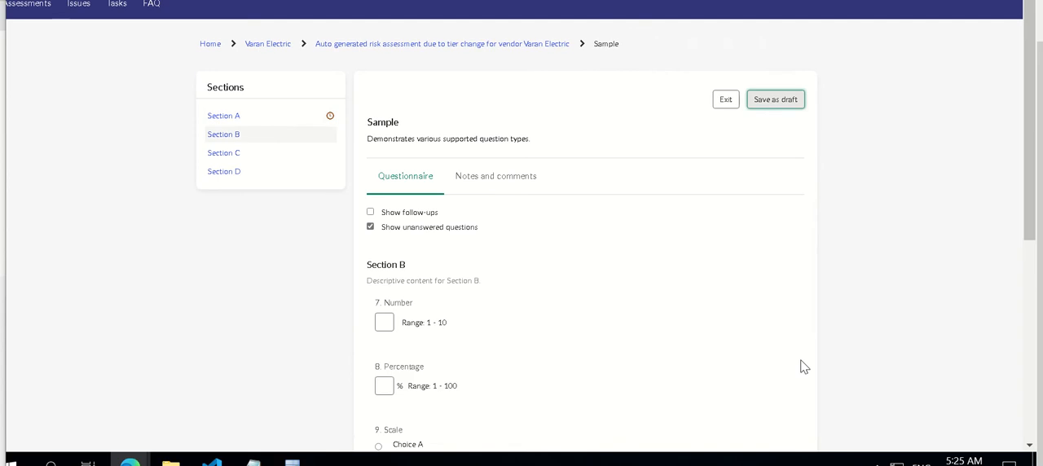
{"action": "left_click", "coordinate": [386, 324]}
{"action": "type", "text": "5"}
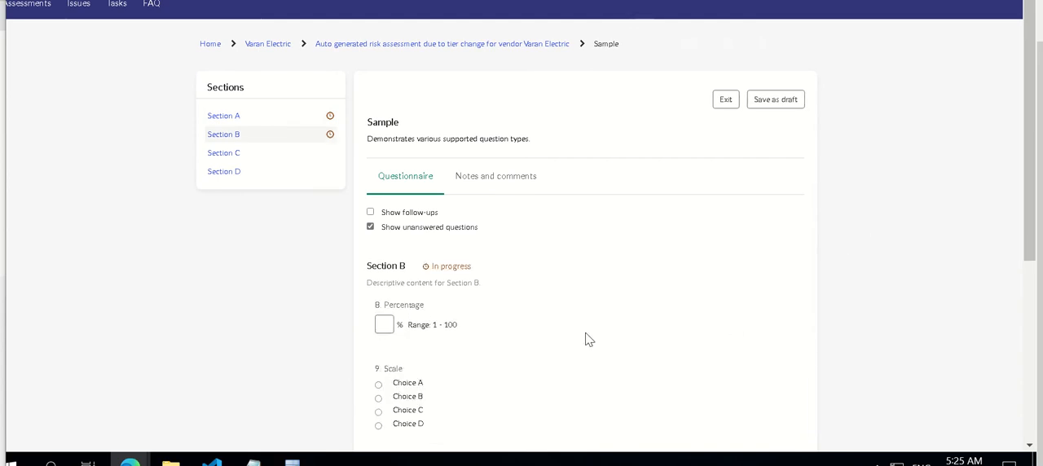
{"action": "left_click", "coordinate": [391, 326]}
{"action": "type", "text": "5"}
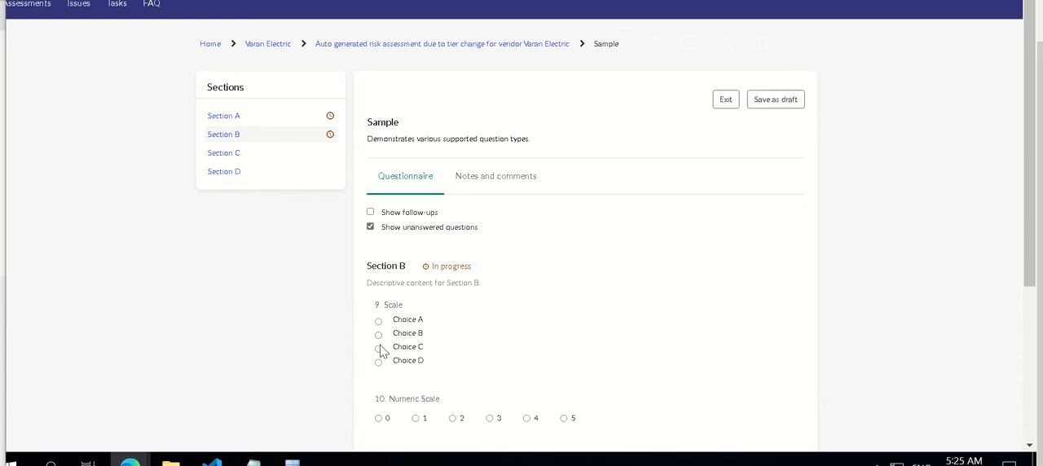
Select Choice C for question 9, Scale, and enter "a" in string questions 11, 12 and 13
{"action": "left_click", "coordinate": [378, 347]}
{"action": "left_click", "coordinate": [403, 375]}
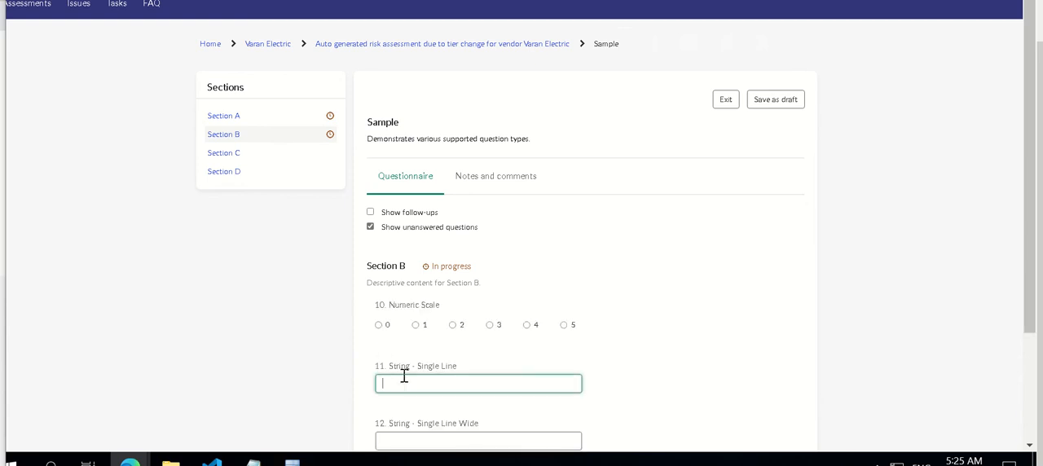
{"action": "type", "text": "a"}
{"action": "left_click", "coordinate": [404, 376]}
{"action": "type", "text": "a"}
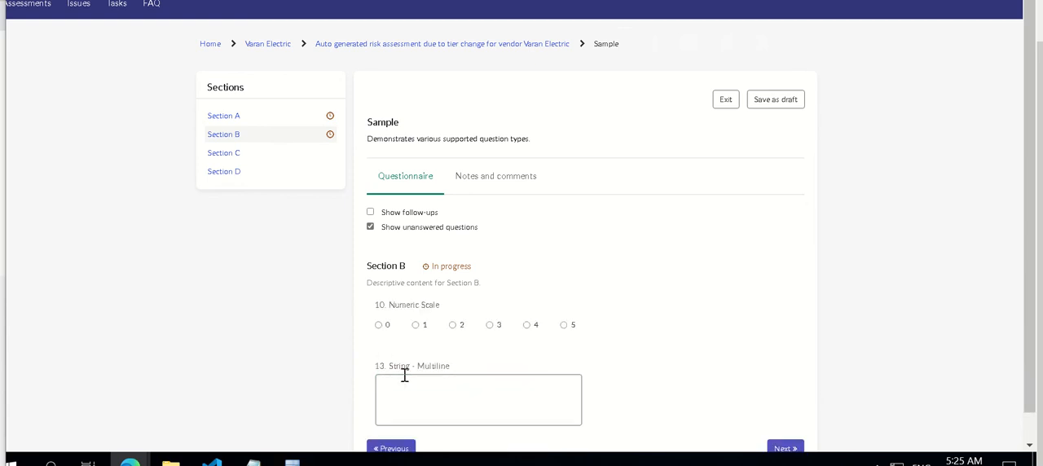
{"action": "left_click", "coordinate": [404, 375]}
{"action": "type", "text": "a"}
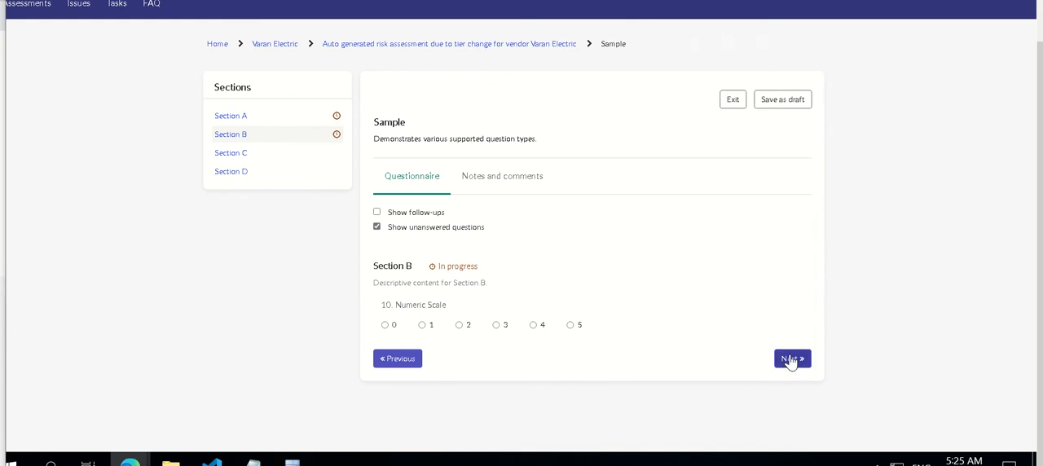
Go on to Section C and answer None to Amount Questions 1, 2 and 3
{"action": "left_click", "coordinate": [787, 359]}
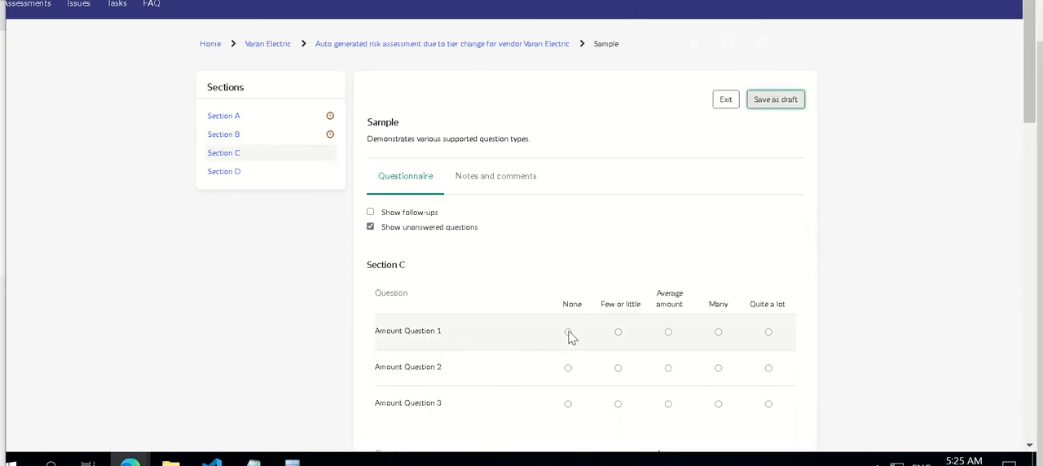
{"action": "left_click", "coordinate": [568, 332]}
{"action": "left_click", "coordinate": [568, 367]}
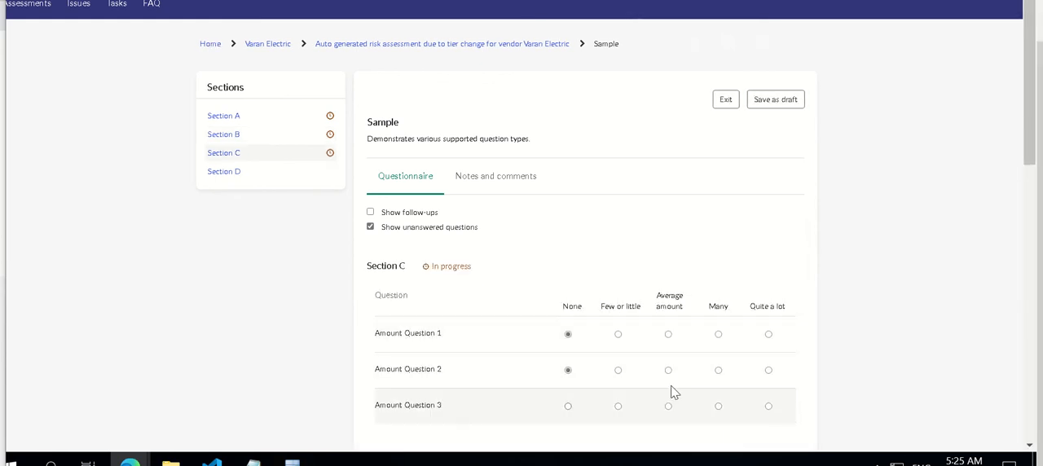
{"action": "left_click", "coordinate": [568, 405]}
Answer Never to Frequency Question 1, Strongly Disagree to Likert 5 Question 1 and 2 to NPS Question 1
{"action": "scroll", "coordinate": [1038, 262], "scroll_direction": "down", "scroll_amount": 2}
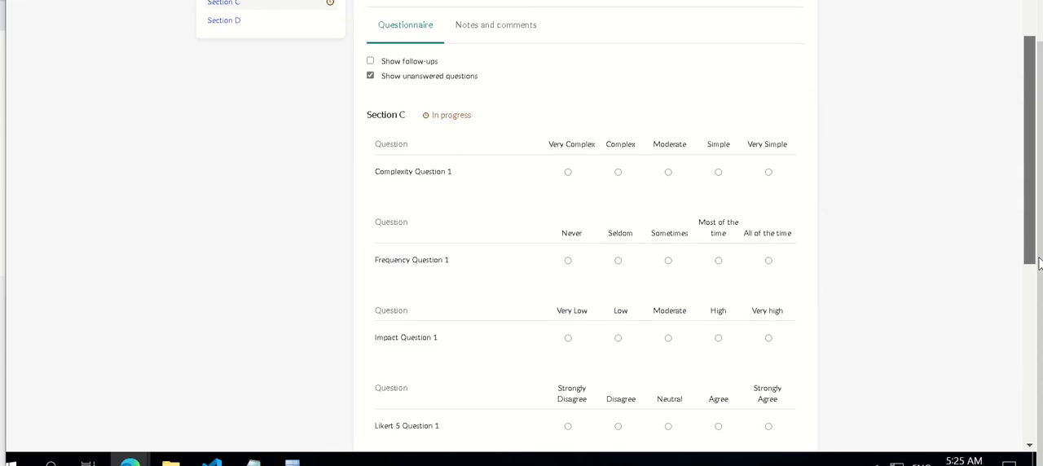
{"action": "scroll", "coordinate": [1037, 262], "scroll_direction": "down", "scroll_amount": 2}
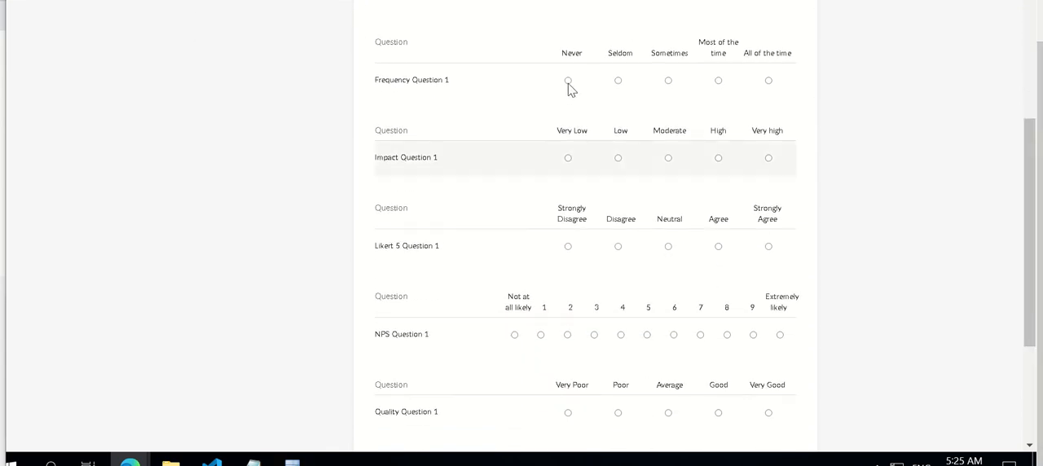
{"action": "left_click", "coordinate": [569, 82]}
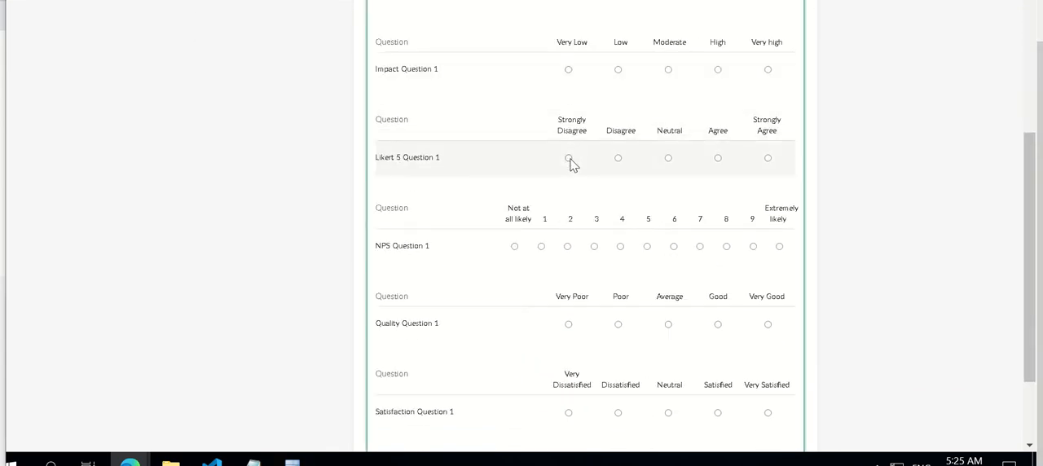
{"action": "left_click", "coordinate": [568, 159]}
{"action": "left_click", "coordinate": [567, 163]}
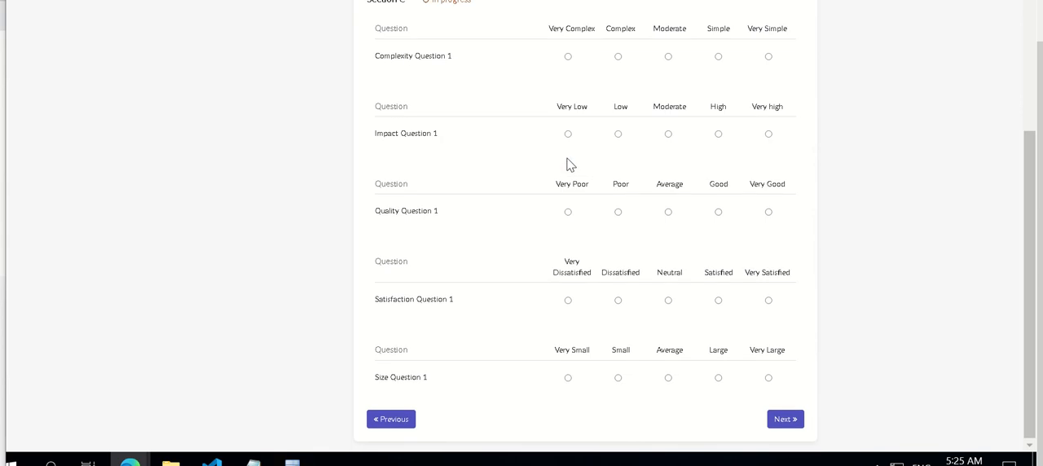
Answer Quality Very Poor, Satisfaction Very Dissatisfied, Size Very Small, Impact Very Low and Complexity Very Complex in Section C
{"action": "left_click", "coordinate": [568, 212]}
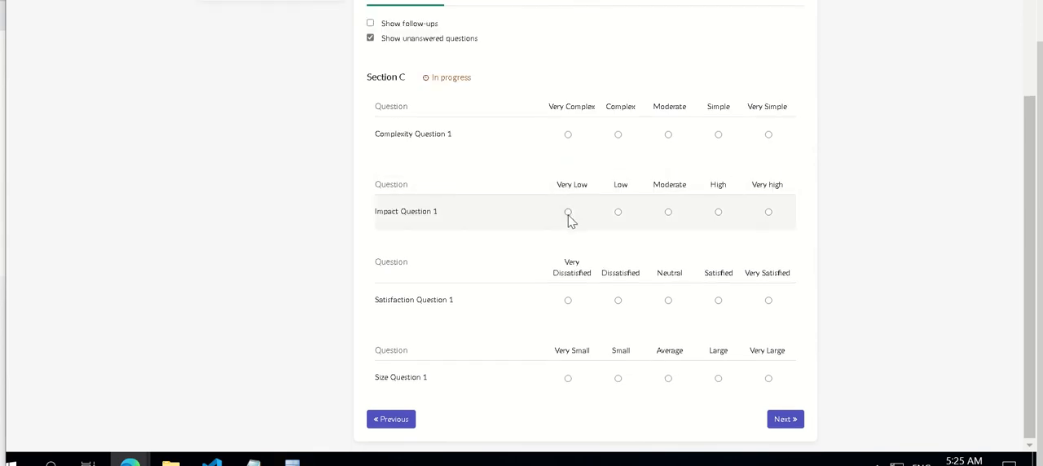
{"action": "left_click", "coordinate": [568, 300]}
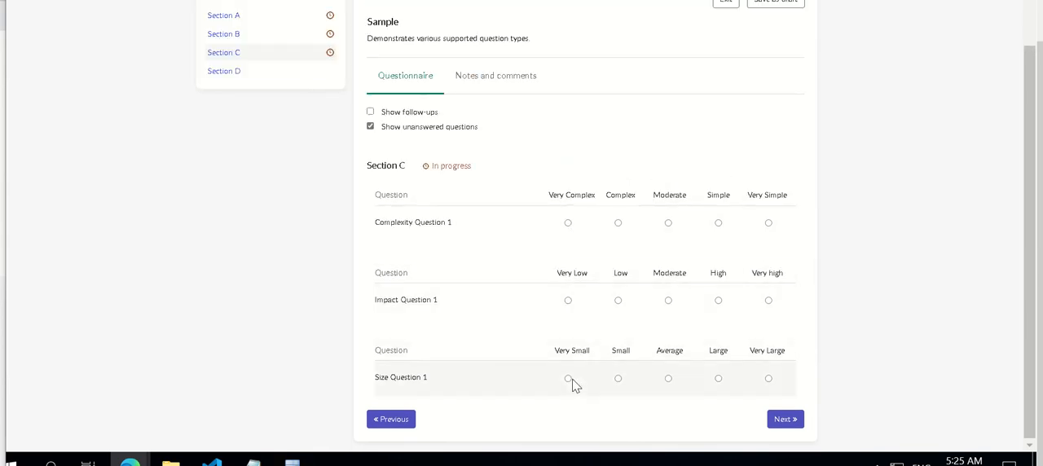
{"action": "left_click", "coordinate": [572, 380]}
{"action": "left_click", "coordinate": [569, 379]}
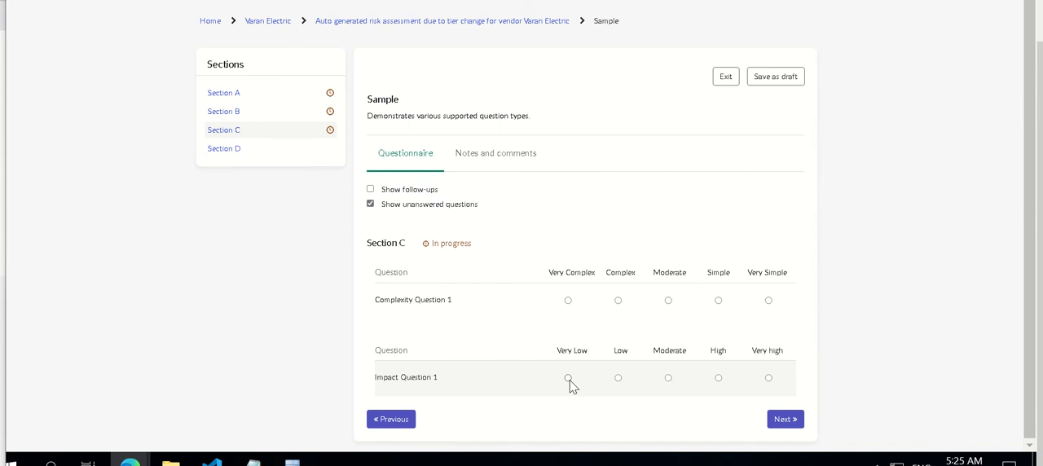
{"action": "left_click", "coordinate": [568, 377]}
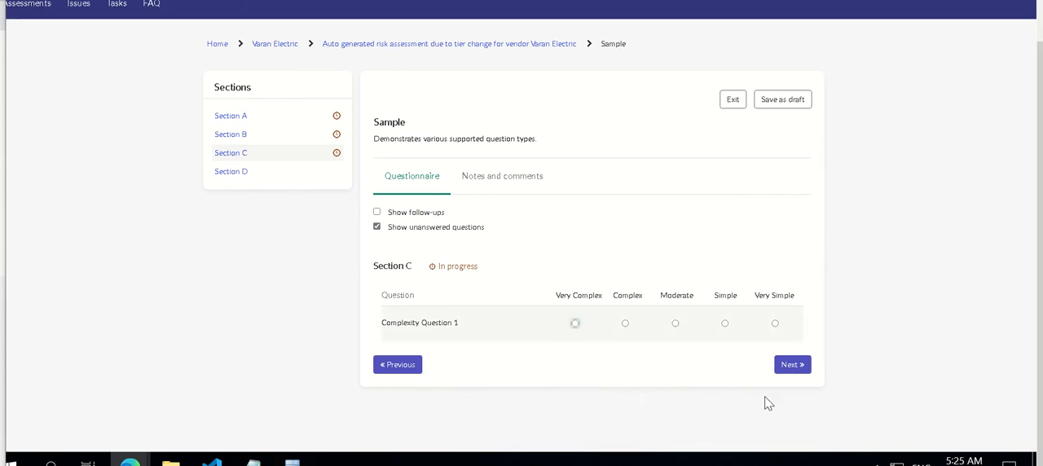
Go on to Section D and tick Choice B in question 15, Multiple Selection
{"action": "left_click", "coordinate": [792, 290]}
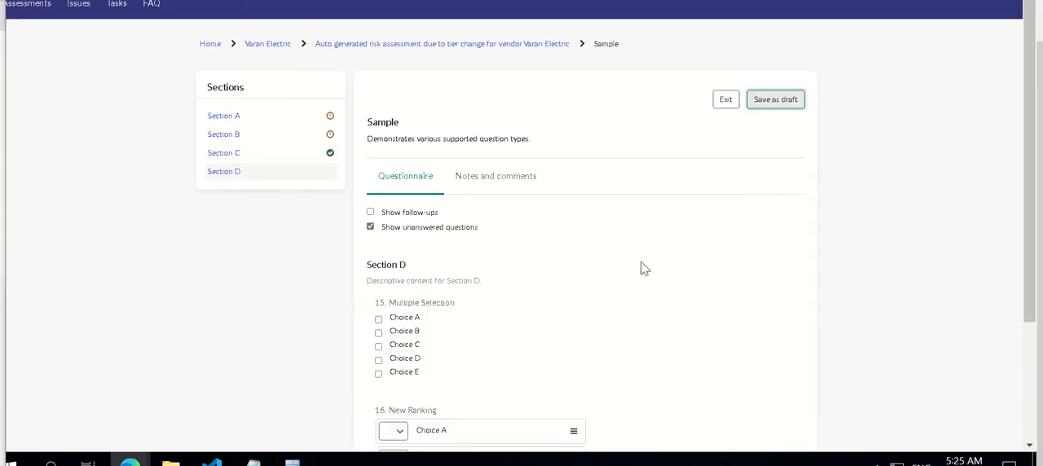
{"action": "scroll", "coordinate": [382, 233], "scroll_direction": "down", "scroll_amount": 3}
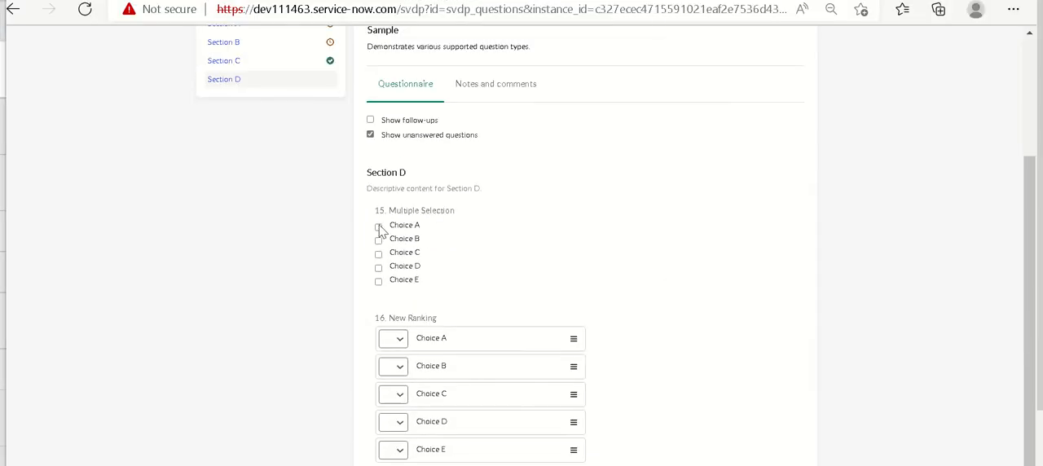
{"action": "left_click", "coordinate": [379, 240]}
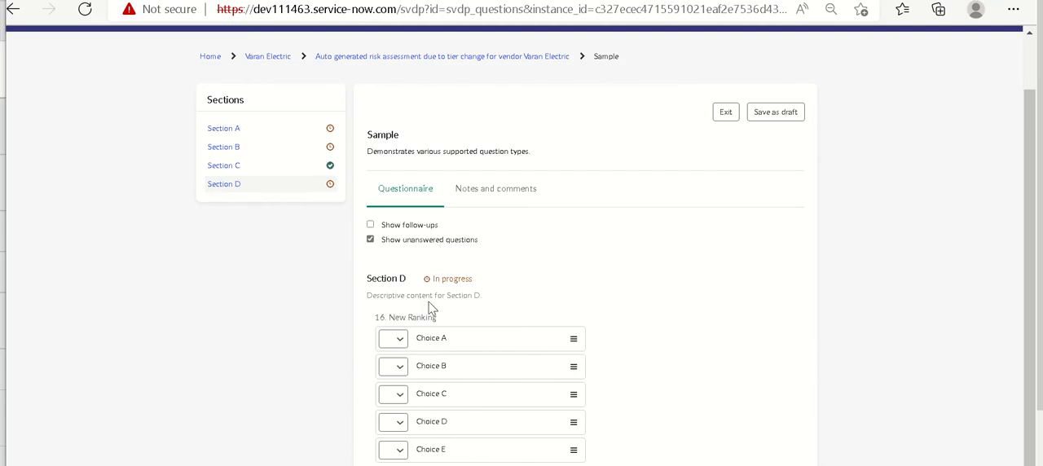
Rank Choice A second and Choice C third in question 16, New Ranking
{"action": "left_click", "coordinate": [399, 342]}
{"action": "left_click", "coordinate": [403, 374]}
{"action": "left_click", "coordinate": [392, 393]}
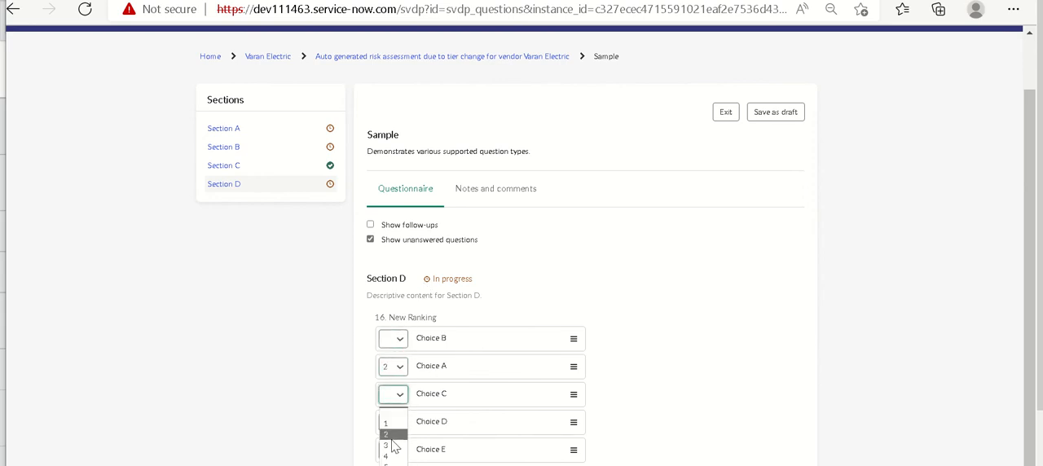
{"action": "left_click", "coordinate": [394, 437]}
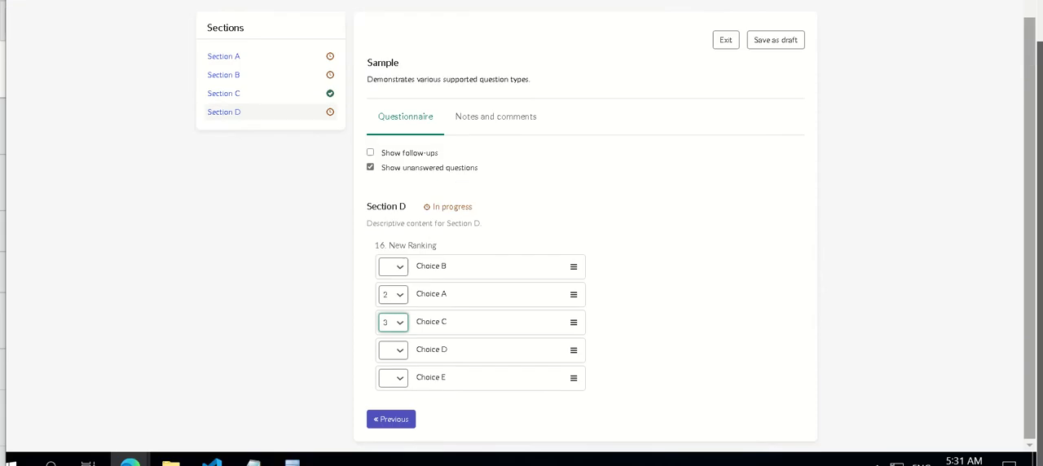
Rank Choice B third in question 16, and try Choice D in second place before putting Choice A back there
{"action": "left_click", "coordinate": [401, 340]}
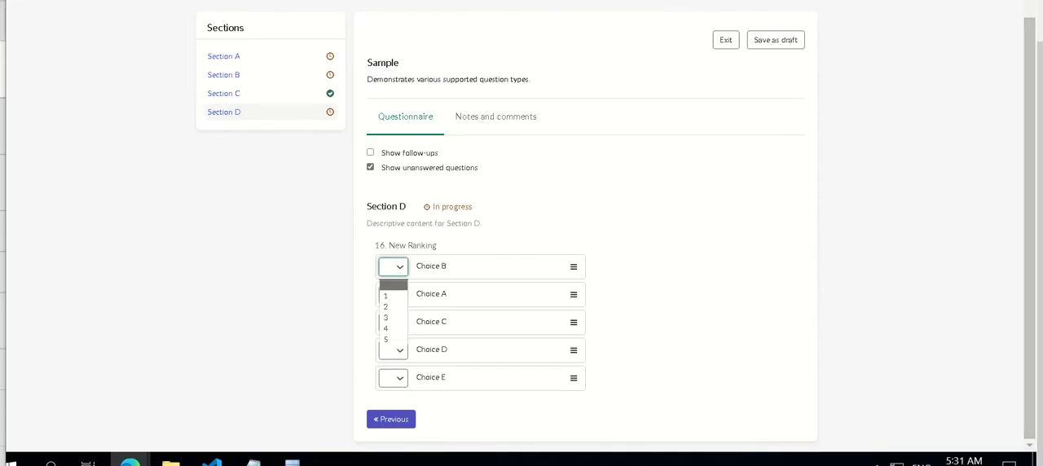
{"action": "left_click", "coordinate": [389, 318]}
{"action": "left_click", "coordinate": [393, 360]}
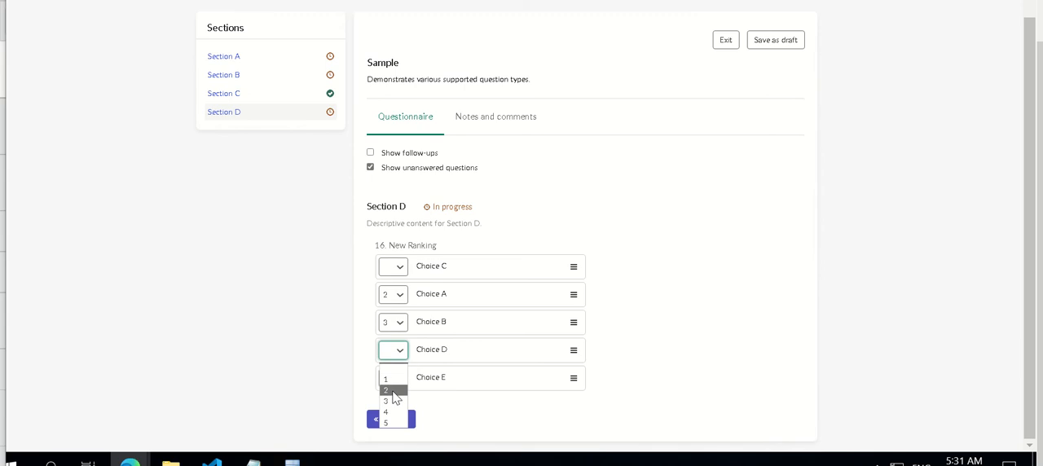
{"action": "left_click", "coordinate": [395, 392]}
{"action": "left_click", "coordinate": [398, 356]}
{"action": "left_click", "coordinate": [394, 395]}
Rank Choice E fourth and Choice C third in question 16, and save the questionnaire as a draft
{"action": "left_click", "coordinate": [399, 378]}
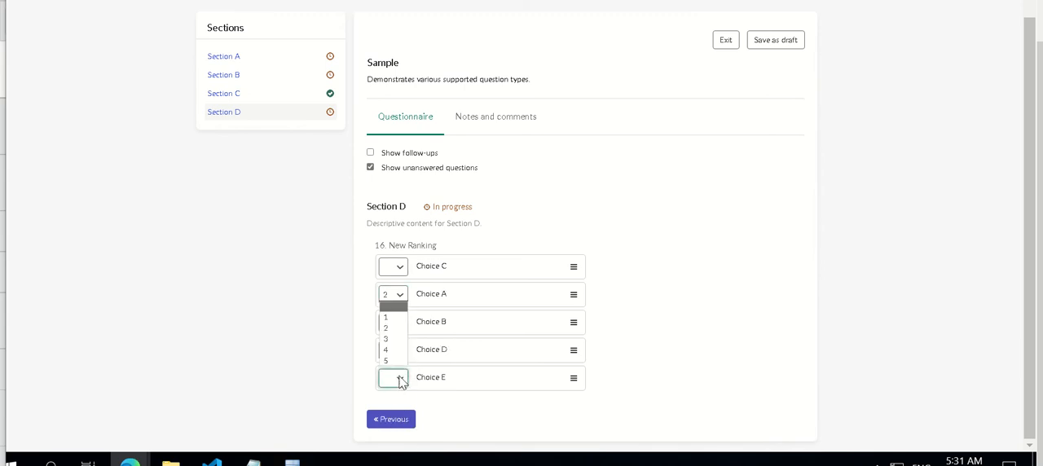
{"action": "left_click", "coordinate": [388, 350]}
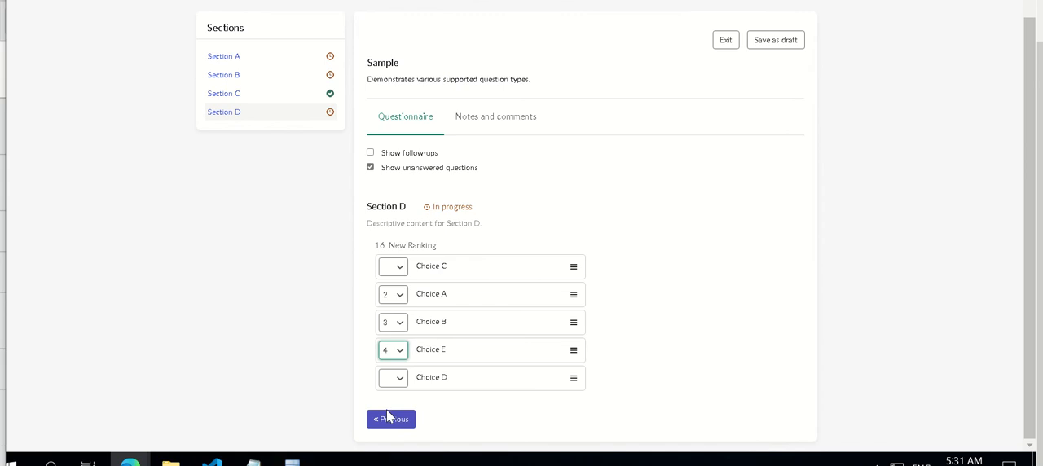
{"action": "left_click", "coordinate": [389, 269]}
{"action": "left_click", "coordinate": [394, 319]}
{"action": "left_click_drag", "start_coordinate": [1032, 406], "coordinate": [798, 121]}
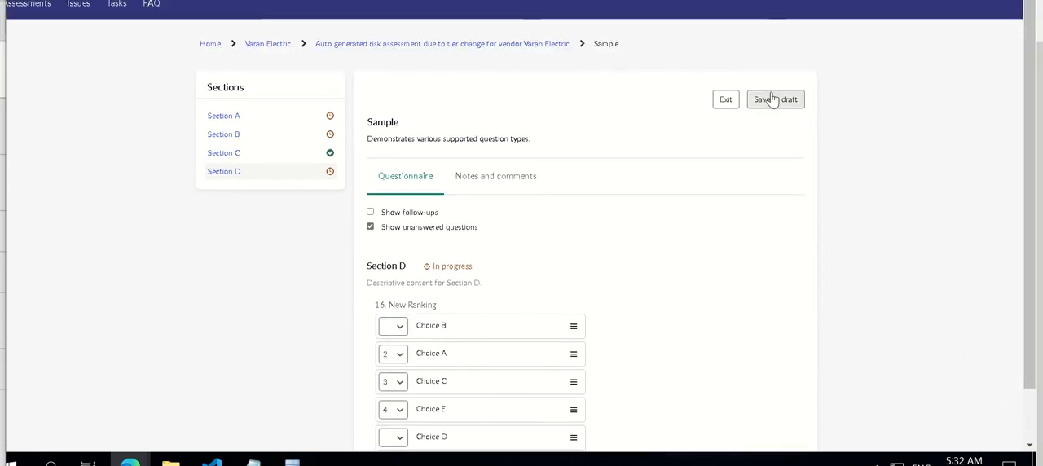
{"action": "left_click", "coordinate": [772, 98]}
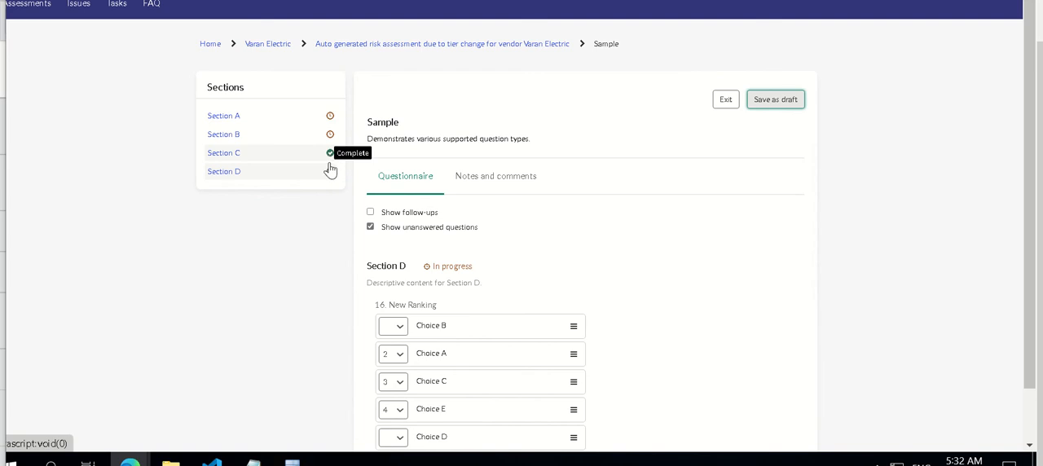
Rank Choice B second and Choice A first in question 16, New Ranking
{"action": "left_click", "coordinate": [399, 332]}
{"action": "left_click", "coordinate": [402, 366]}
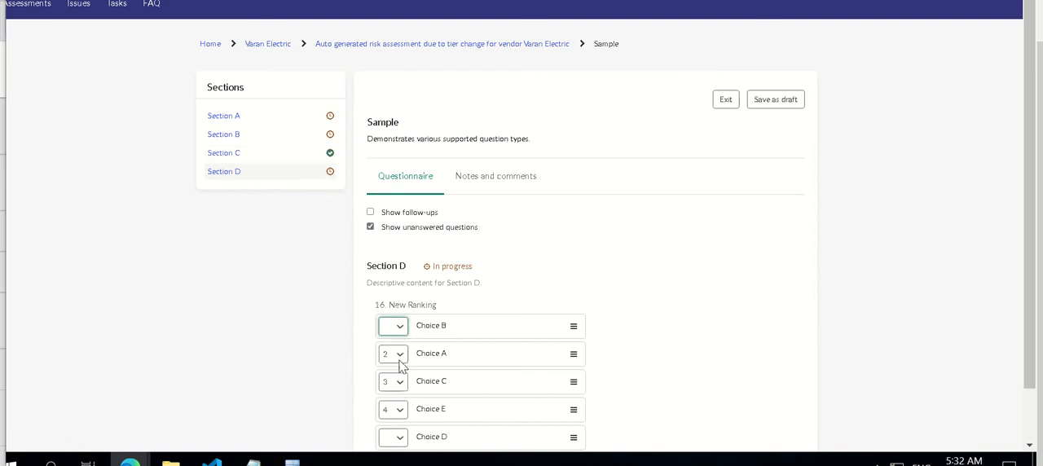
{"action": "left_click", "coordinate": [397, 327]}
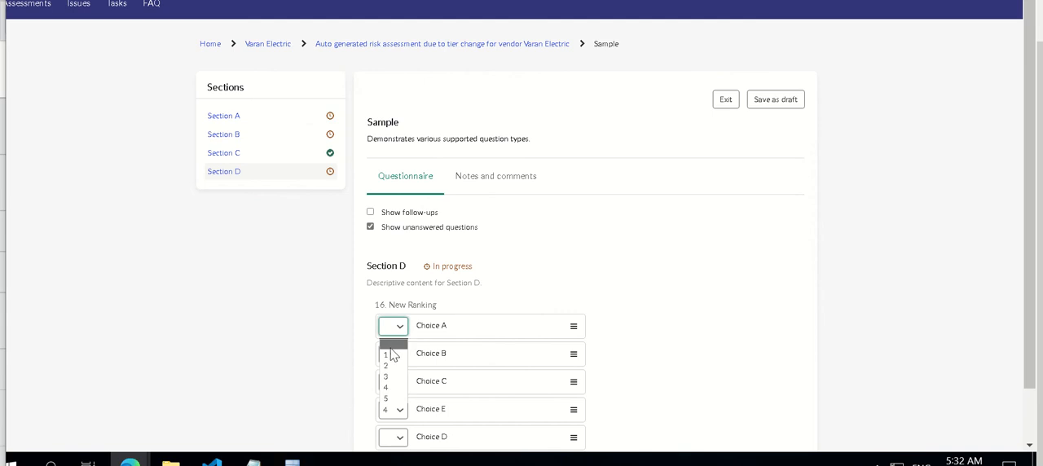
{"action": "left_click", "coordinate": [391, 353]}
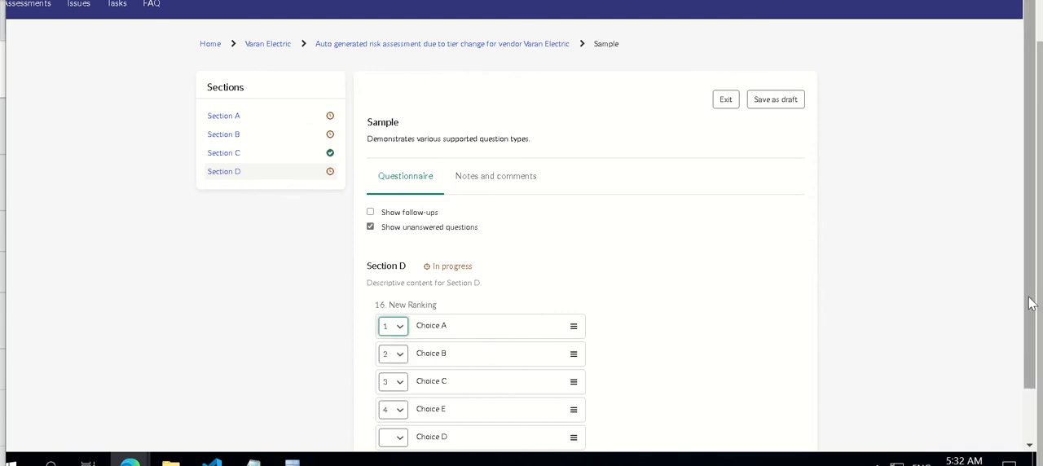
Rank Choice D second in question 16, New Ranking, and view the questionnaire's notes and comments
{"action": "scroll", "coordinate": [1028, 326], "scroll_direction": "down", "scroll_amount": 2}
{"action": "left_click", "coordinate": [399, 378]}
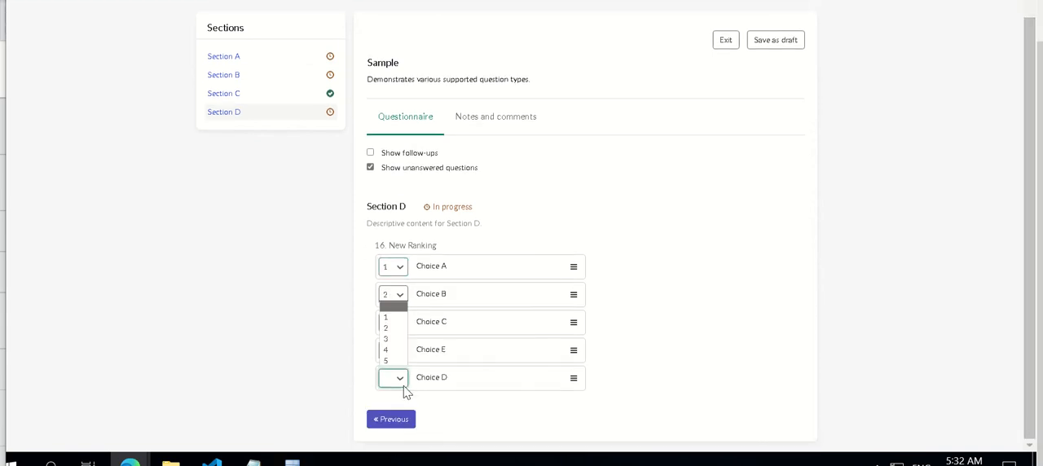
{"action": "left_click", "coordinate": [389, 329]}
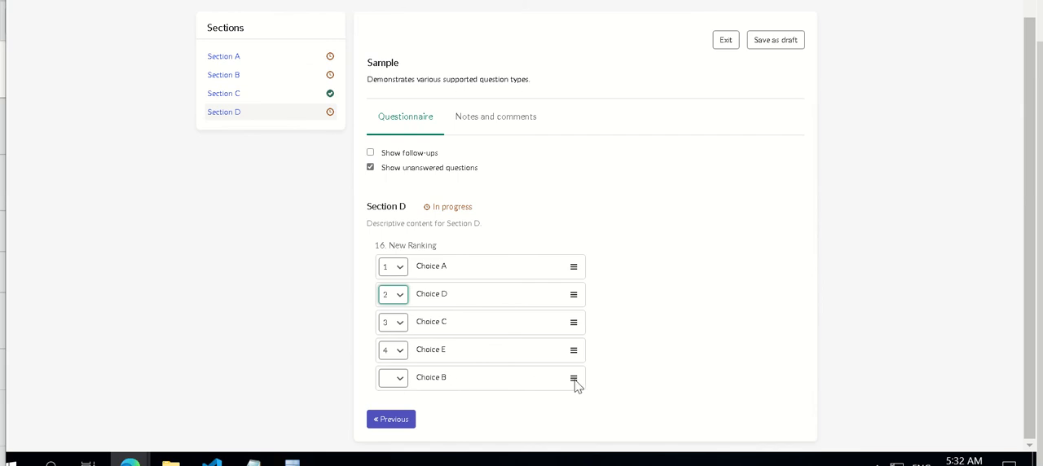
{"action": "left_click", "coordinate": [548, 386]}
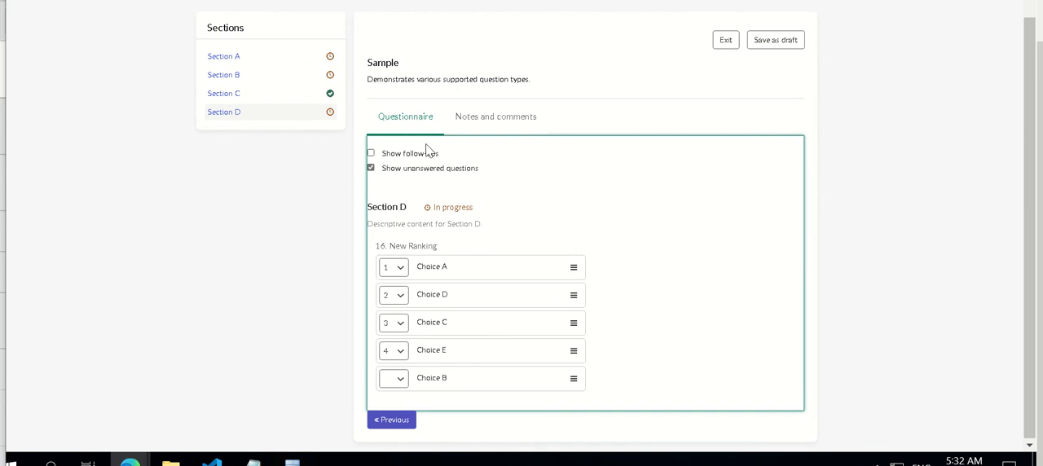
{"action": "left_click", "coordinate": [495, 120]}
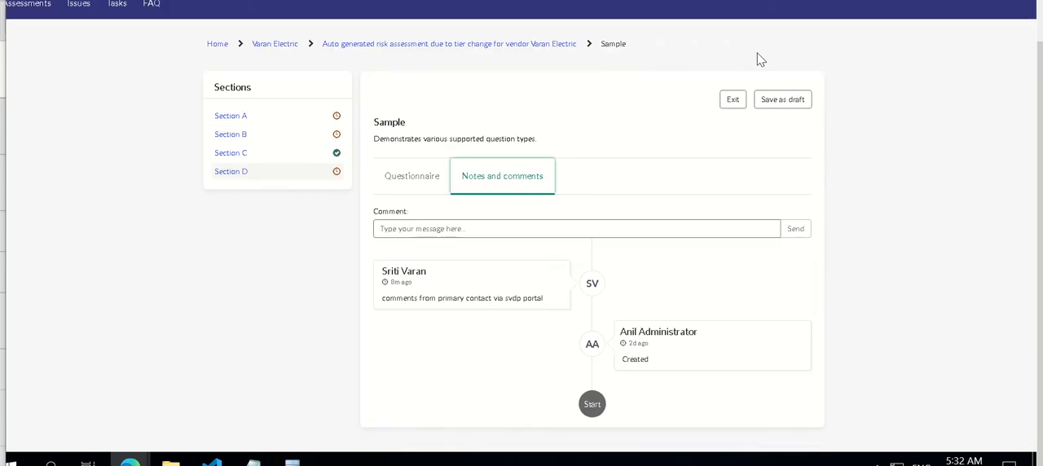
Show all questions in Section A instead of only the unanswered ones, and set question 4, Choice, to Choice 1
{"action": "left_click", "coordinate": [266, 119]}
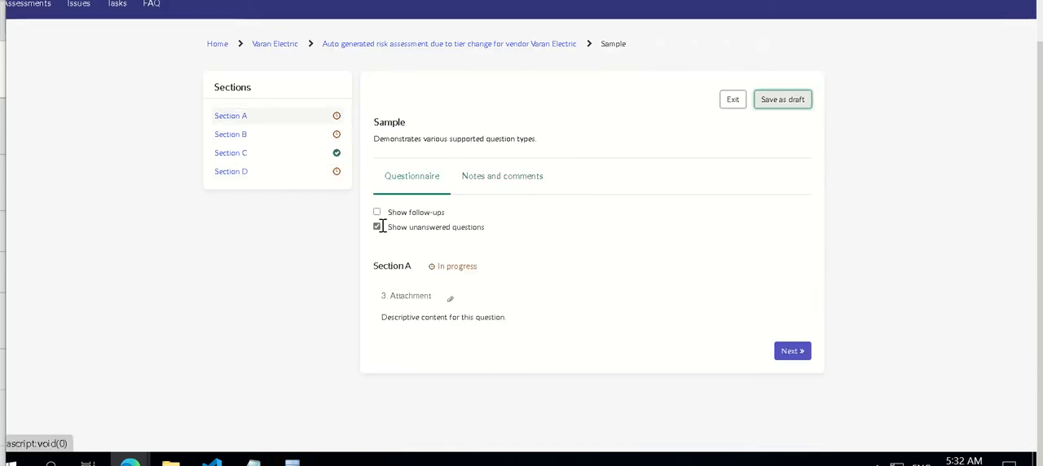
{"action": "left_click", "coordinate": [378, 228]}
{"action": "left_click", "coordinate": [377, 228]}
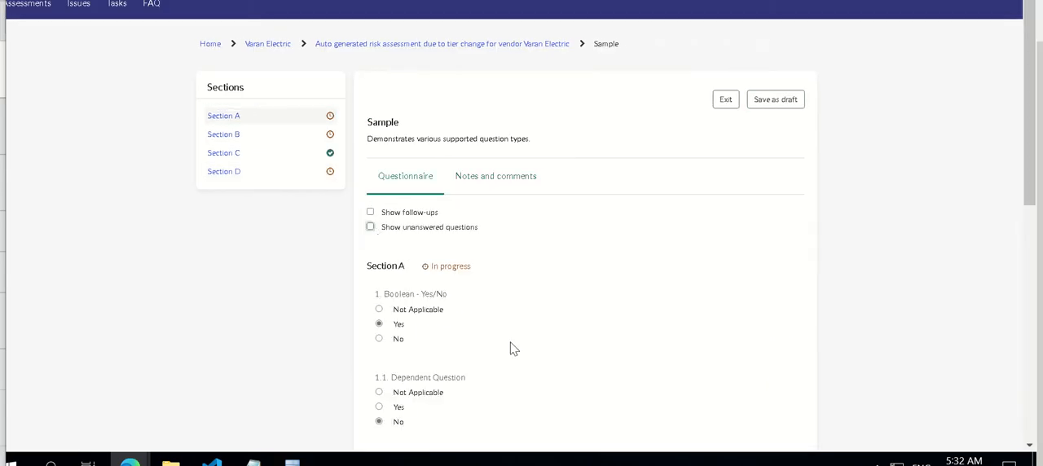
{"action": "left_click_drag", "start_coordinate": [1031, 197], "coordinate": [1039, 431]}
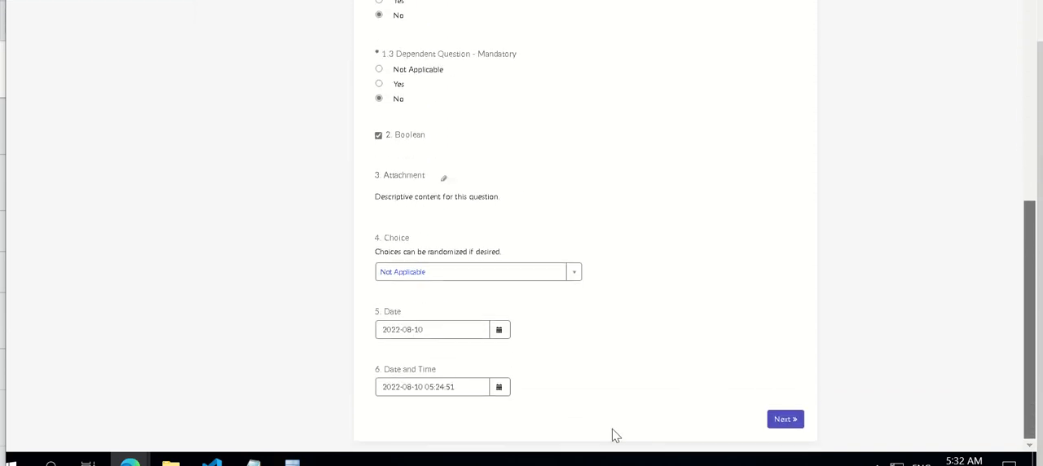
{"action": "left_click", "coordinate": [444, 277]}
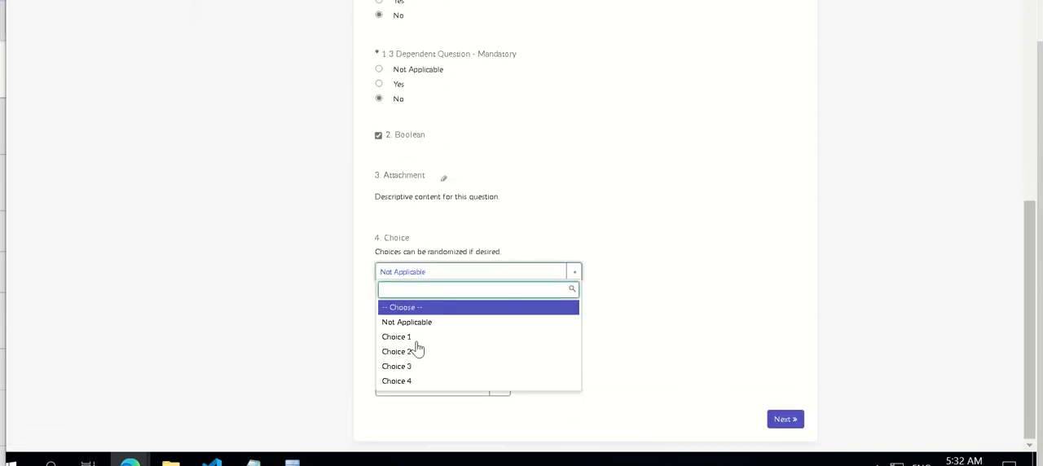
{"action": "left_click", "coordinate": [420, 338]}
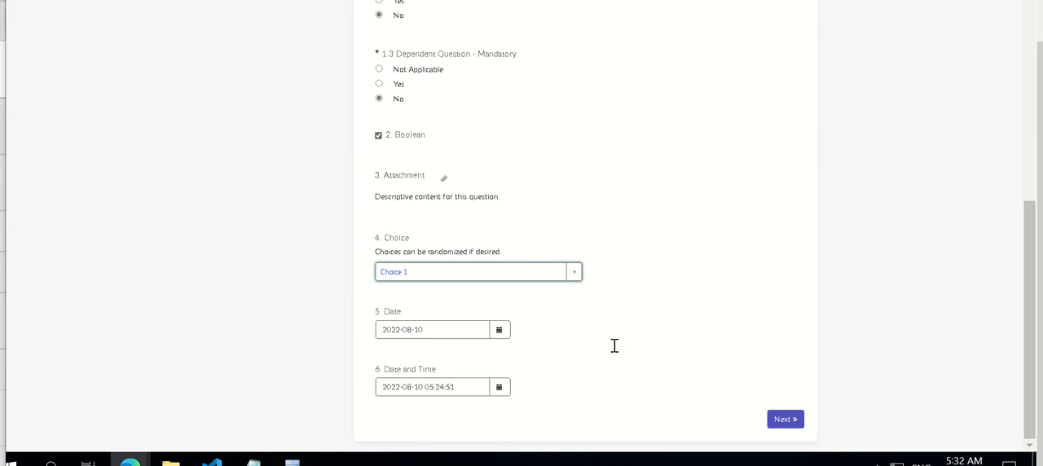
{"action": "left_click", "coordinate": [785, 417]}
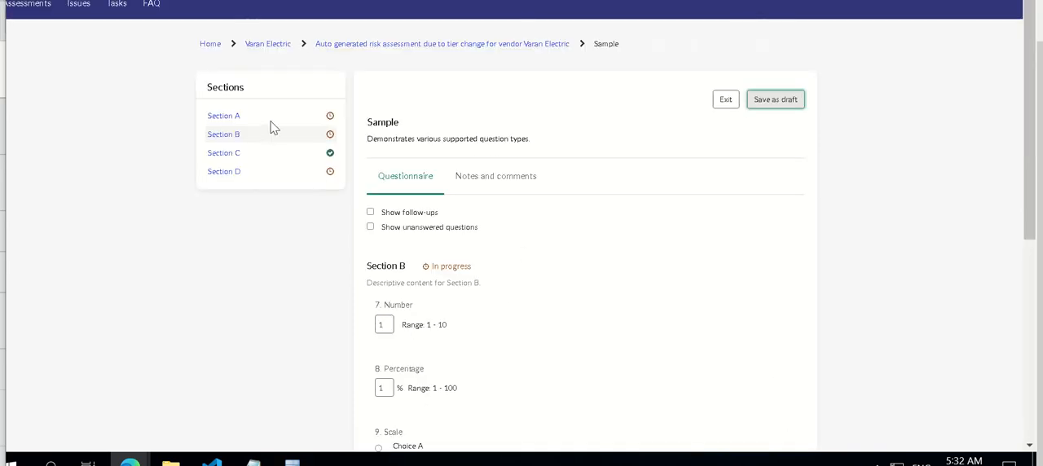
Attach dummy.txt to question 3, Attachment, in Section A, and check the section's answers
{"action": "left_click", "coordinate": [269, 116]}
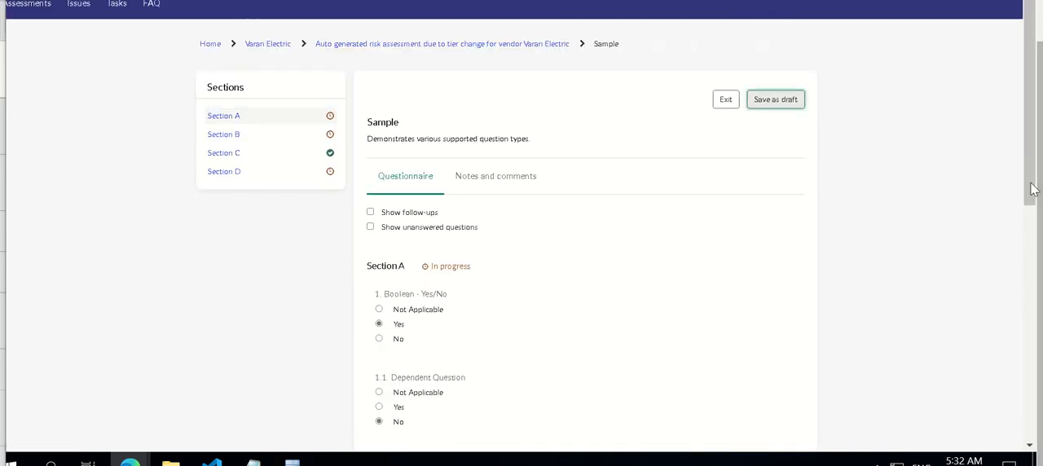
{"action": "left_click_drag", "start_coordinate": [1032, 189], "coordinate": [1037, 436]}
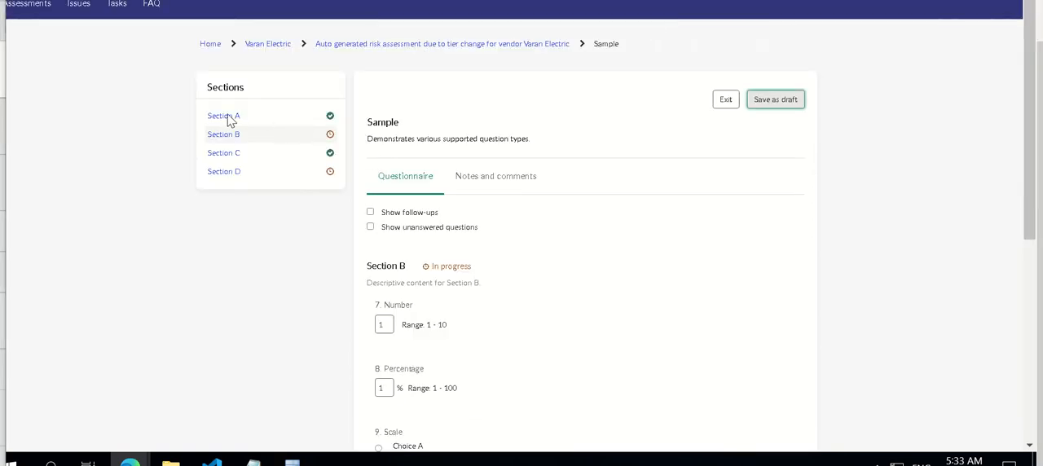
{"action": "left_click", "coordinate": [226, 116]}
{"action": "left_click_drag", "start_coordinate": [1031, 172], "coordinate": [1031, 411]}
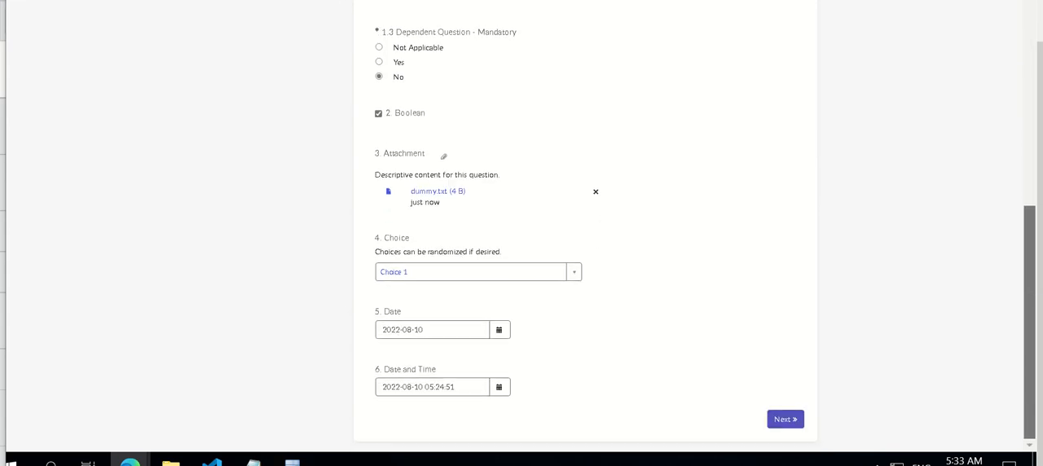
In Section B, answer question 10, Numeric Scale, with 2, and continue to Section C
{"action": "left_click", "coordinate": [782, 419]}
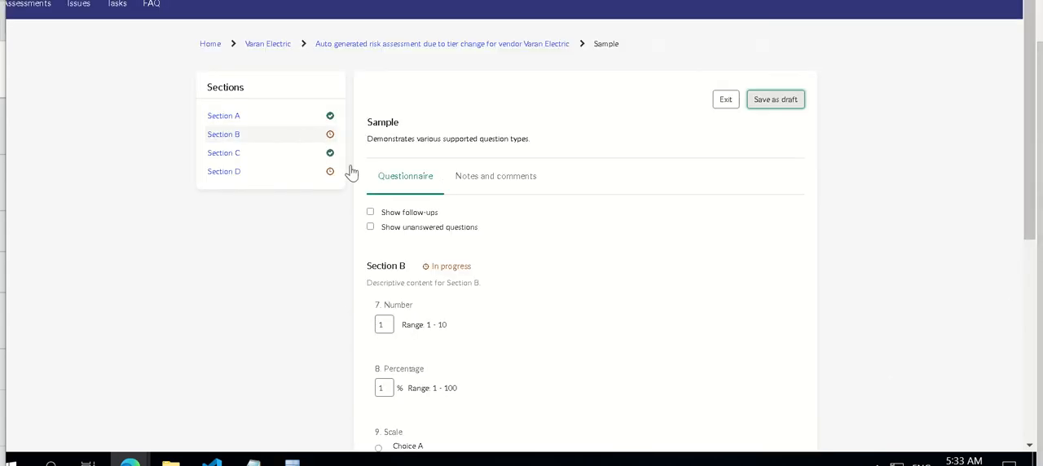
{"action": "scroll", "coordinate": [1031, 277], "scroll_direction": "down", "scroll_amount": 4}
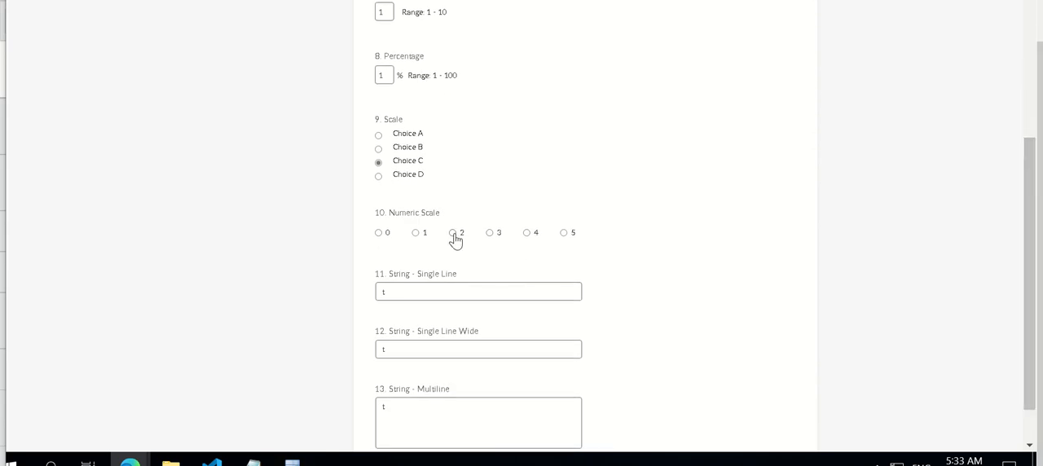
{"action": "left_click", "coordinate": [453, 234]}
{"action": "scroll", "coordinate": [1032, 308], "scroll_direction": "down", "scroll_amount": 1}
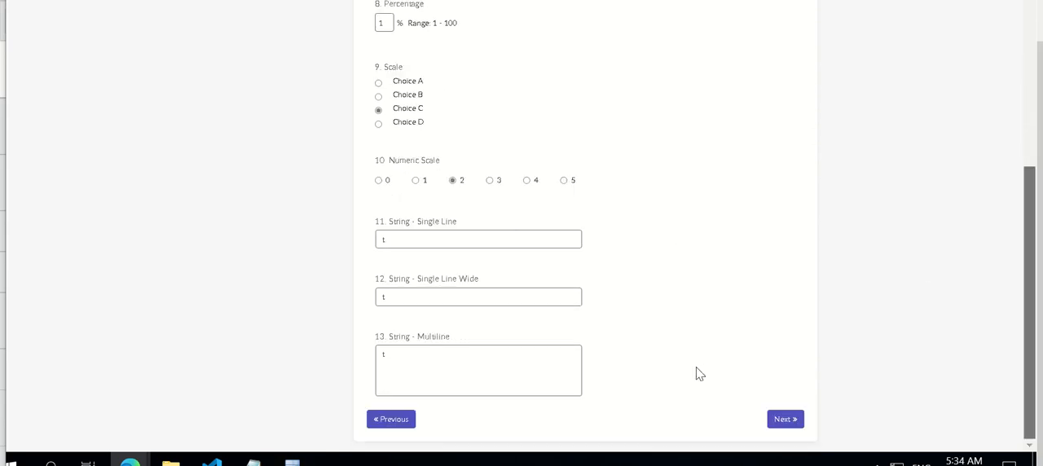
{"action": "left_click", "coordinate": [784, 419]}
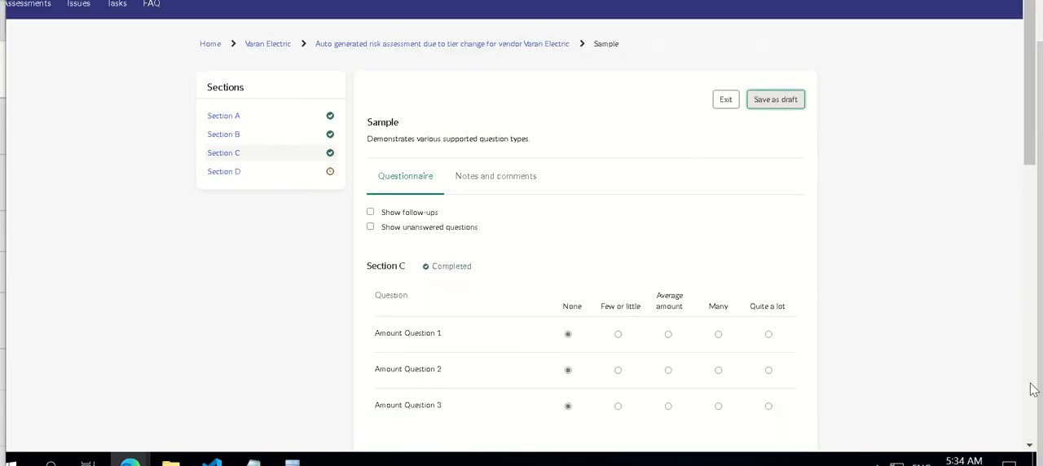
In Section D, try Choice B in first place in question 16, New Ranking, and put Choice A back there
{"action": "left_click", "coordinate": [240, 174]}
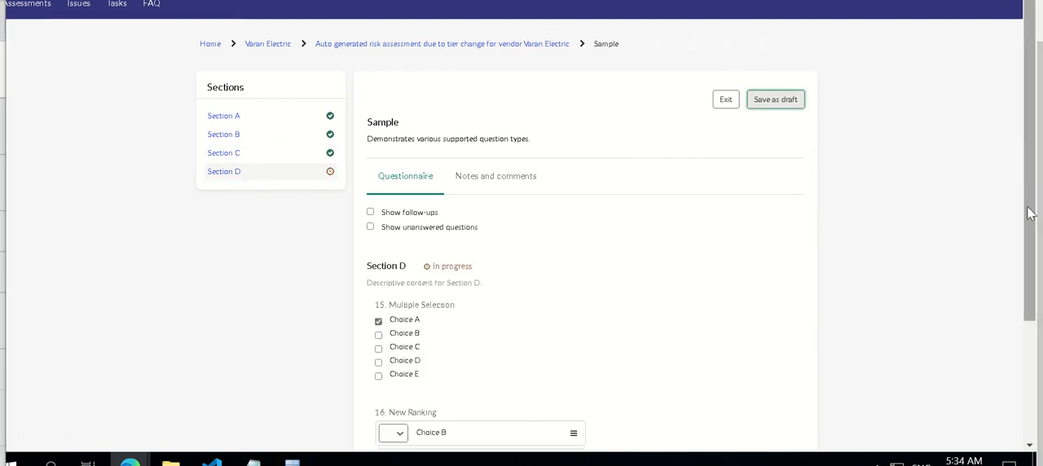
{"action": "scroll", "coordinate": [1031, 312], "scroll_direction": "down", "scroll_amount": 2}
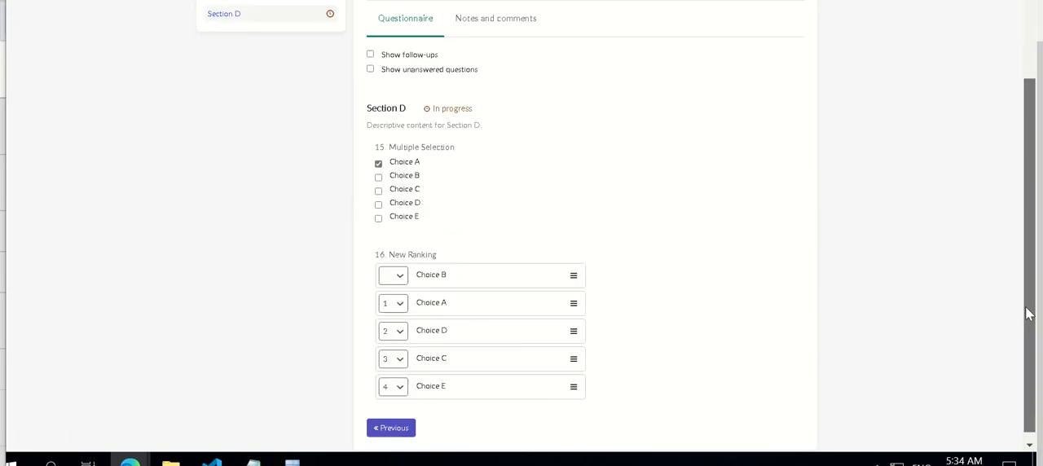
{"action": "left_click", "coordinate": [400, 272]}
{"action": "left_click", "coordinate": [391, 295]}
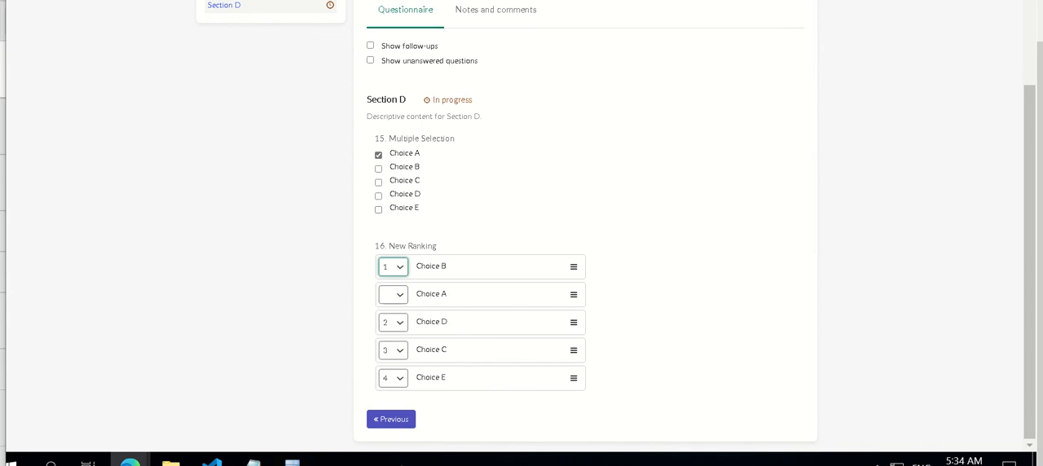
{"action": "left_click", "coordinate": [398, 295]}
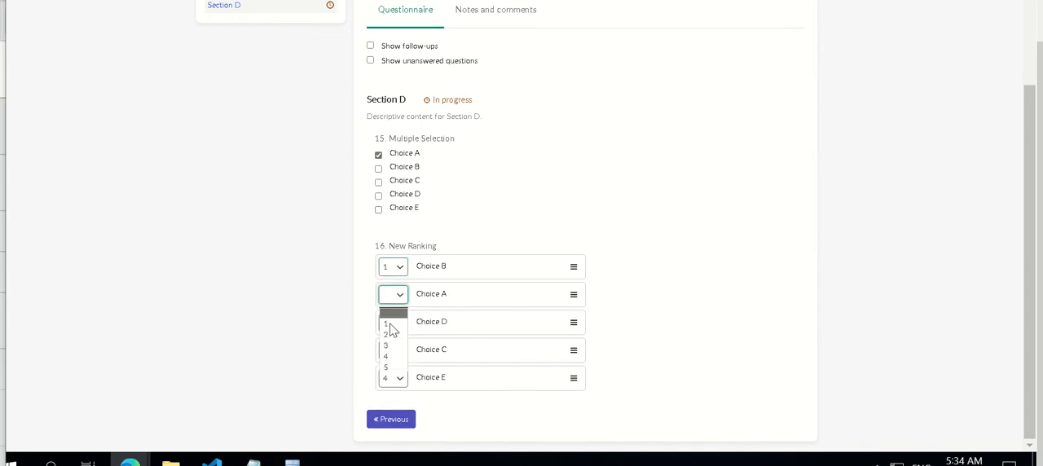
{"action": "left_click", "coordinate": [389, 325]}
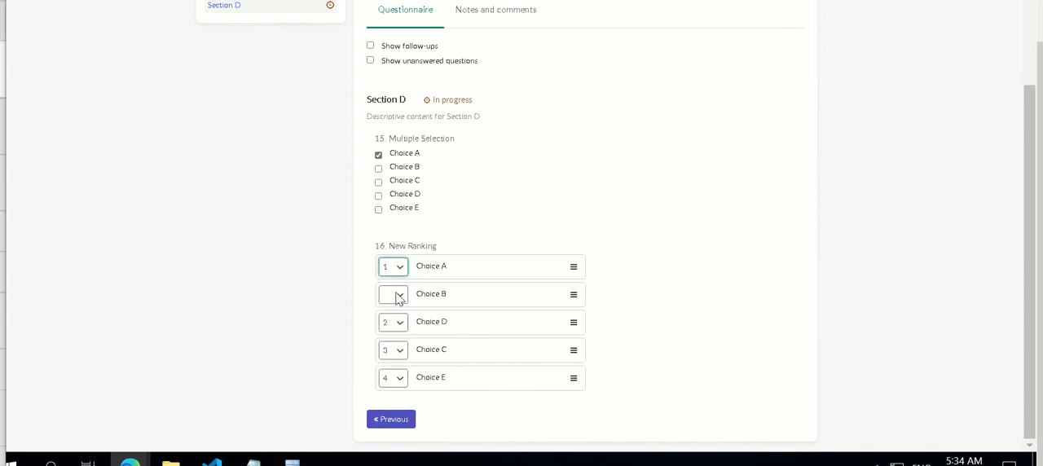
Rank Choice B fourth and Choice E fifth in question 16, New Ranking
{"action": "left_click", "coordinate": [399, 295]}
{"action": "left_click", "coordinate": [396, 356]}
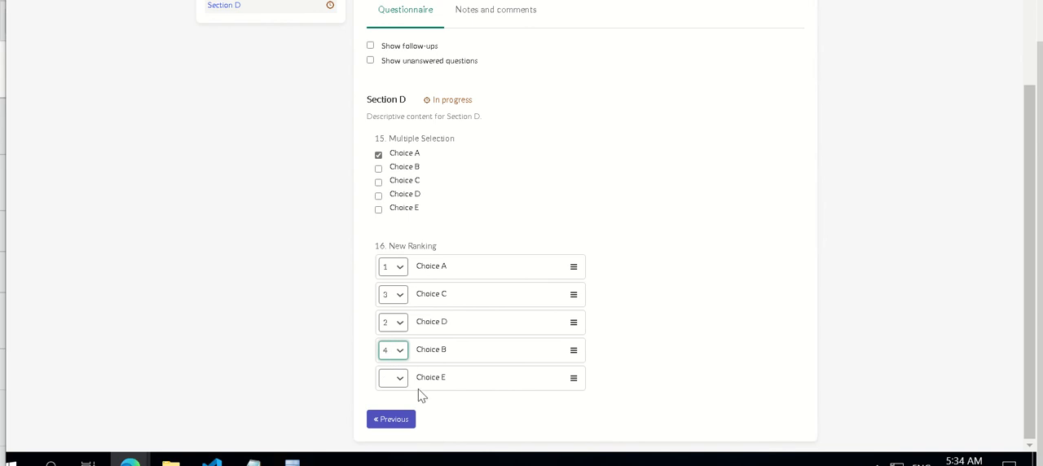
{"action": "left_click", "coordinate": [399, 379]}
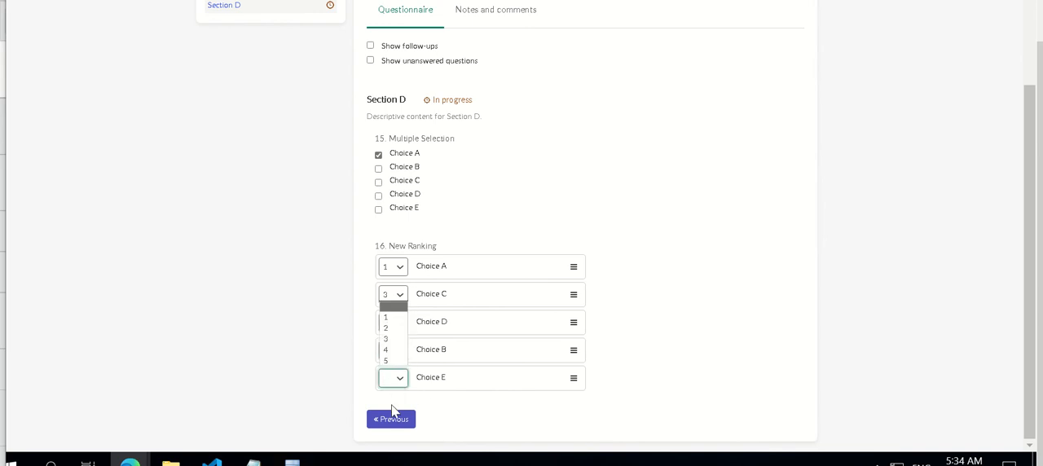
{"action": "left_click", "coordinate": [387, 361]}
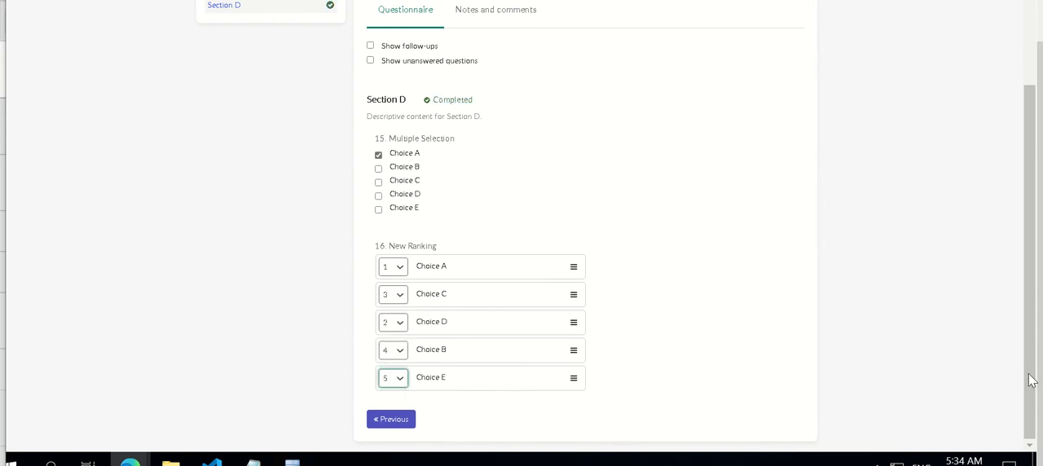
Save the Sample questionnaire as a draft, and exit it with the changes saved
{"action": "scroll", "coordinate": [1023, 265], "scroll_direction": "up", "scroll_amount": 3}
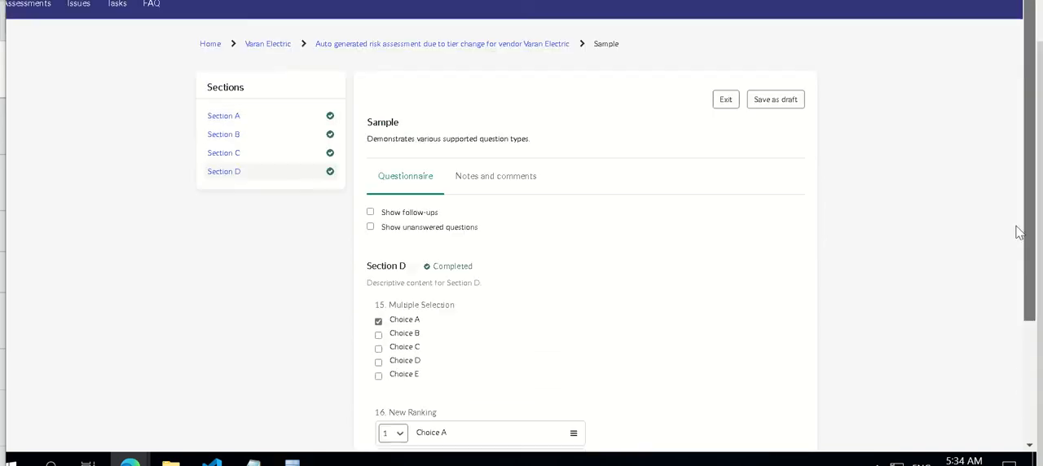
{"action": "left_click", "coordinate": [779, 106]}
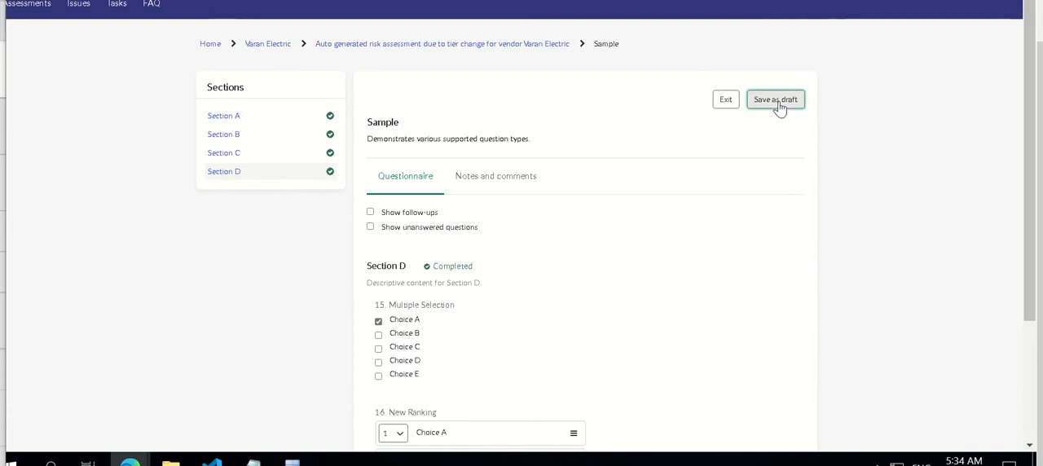
{"action": "left_click", "coordinate": [725, 100]}
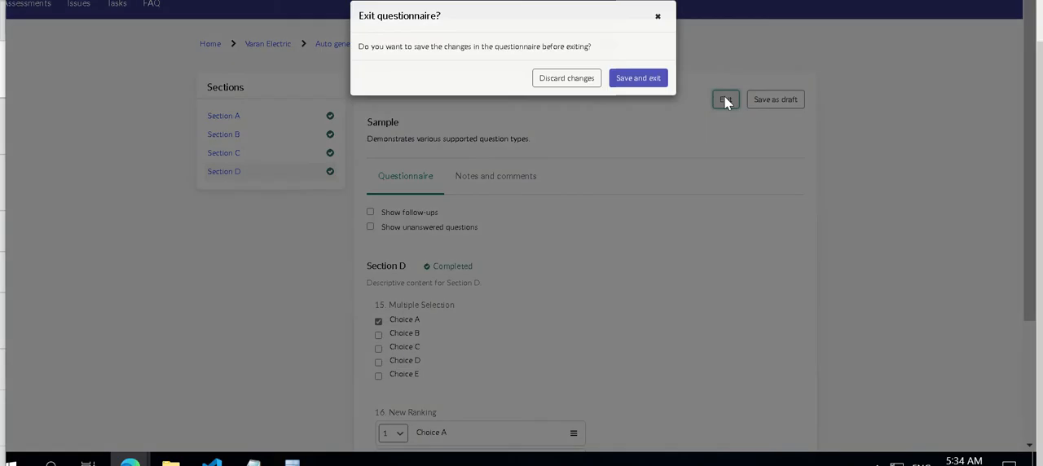
{"action": "left_click", "coordinate": [637, 88]}
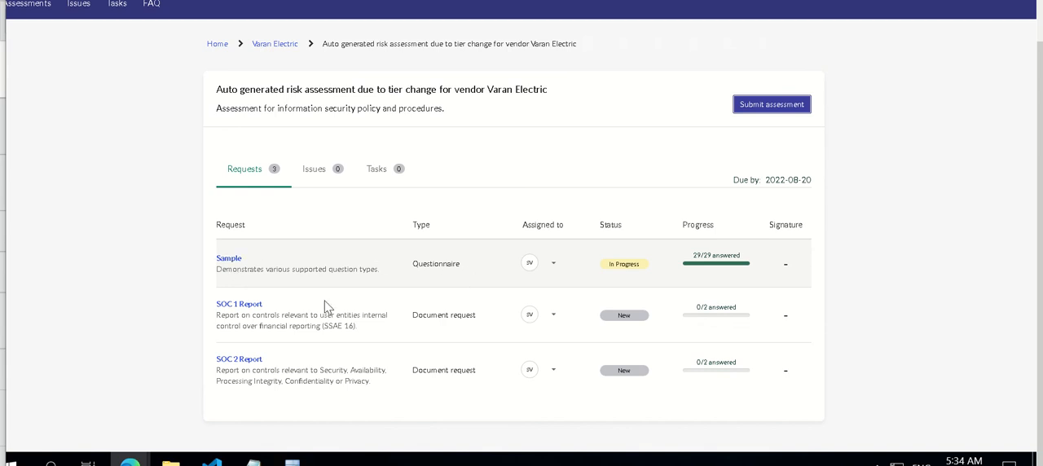
In the SOC 1 Report request, answer No to question 1 and enter "it doesnt apply" as the additional information
{"action": "left_click", "coordinate": [248, 306]}
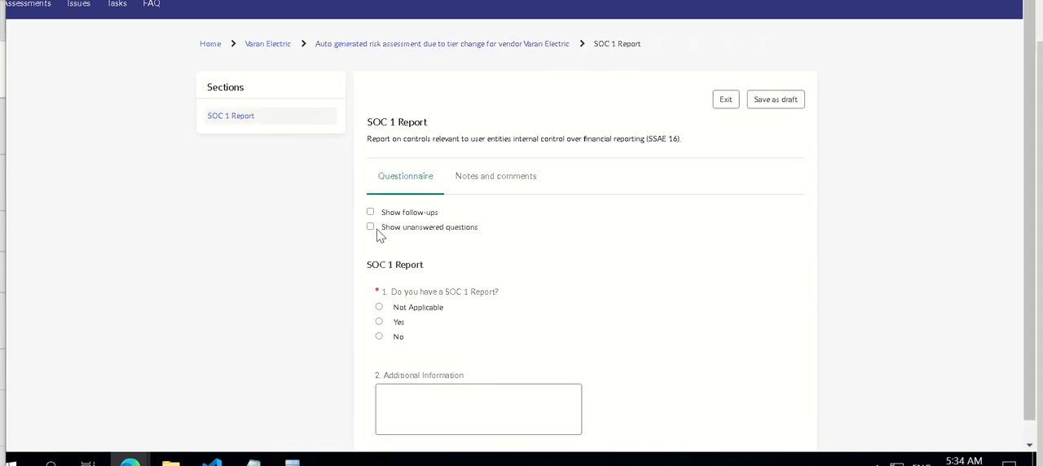
{"action": "left_click", "coordinate": [379, 323]}
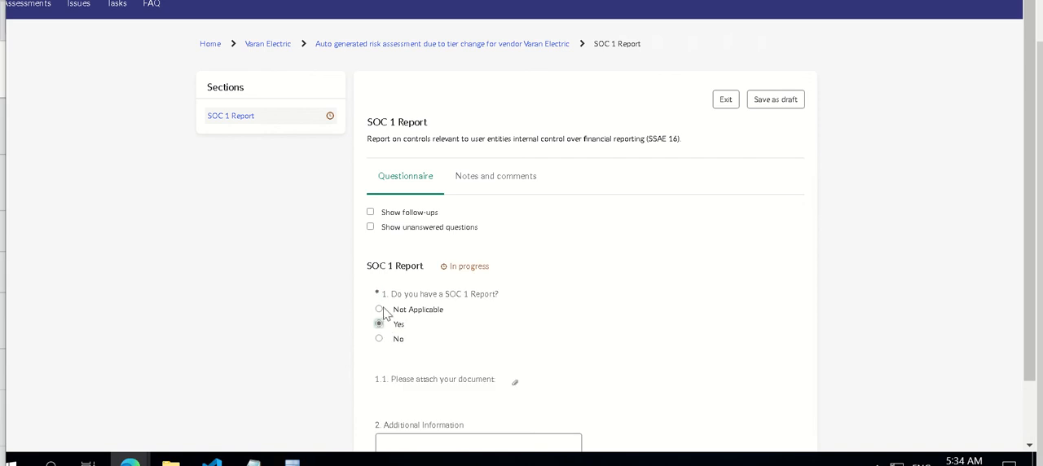
{"action": "left_click", "coordinate": [378, 309]}
{"action": "left_click", "coordinate": [379, 338]}
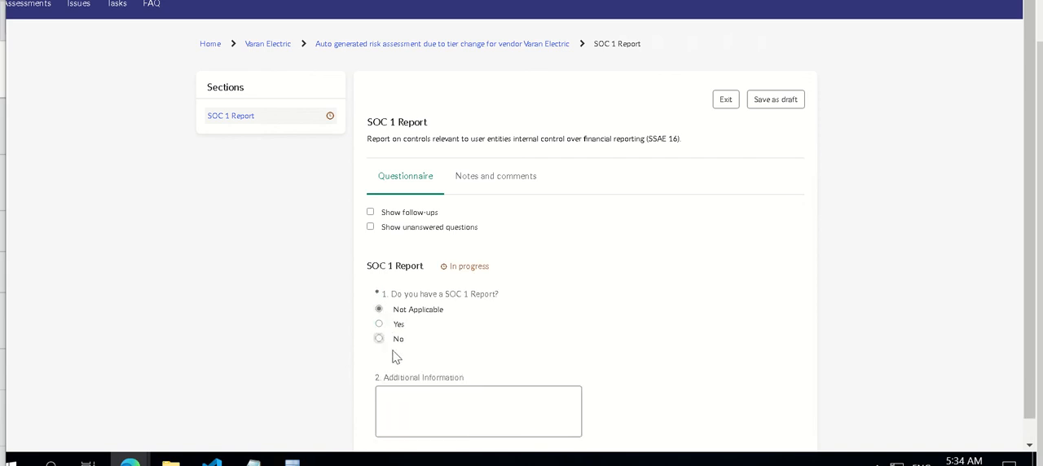
{"action": "left_click", "coordinate": [434, 407]}
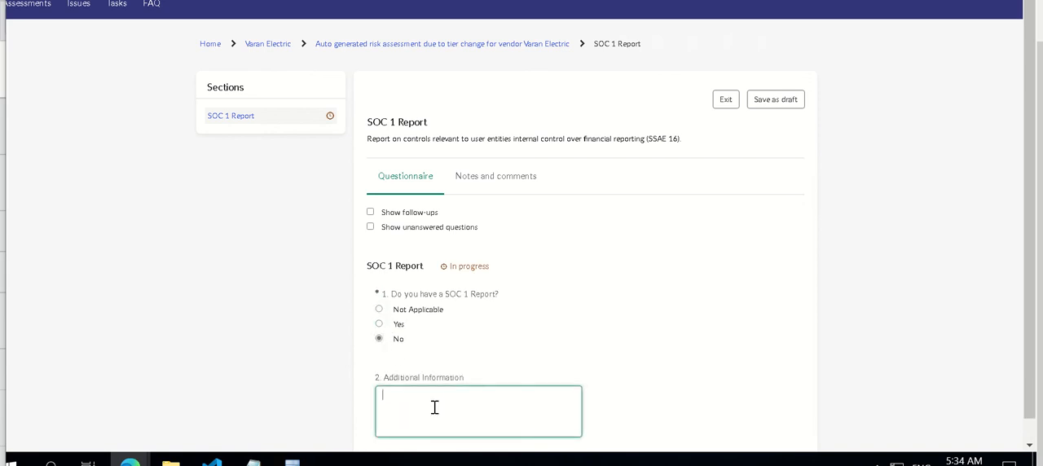
{"action": "type", "text": "it doesnt apply"}
Save the SOC 1 Report responses as a draft, exit the request, and open the SOC 2 Report request
{"action": "left_click", "coordinate": [774, 102]}
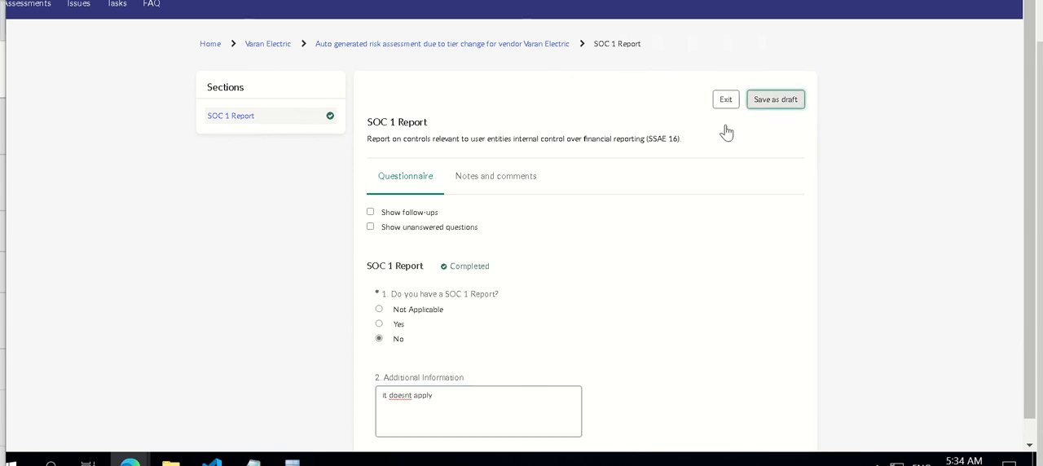
{"action": "left_click", "coordinate": [426, 180]}
{"action": "left_click", "coordinate": [724, 99]}
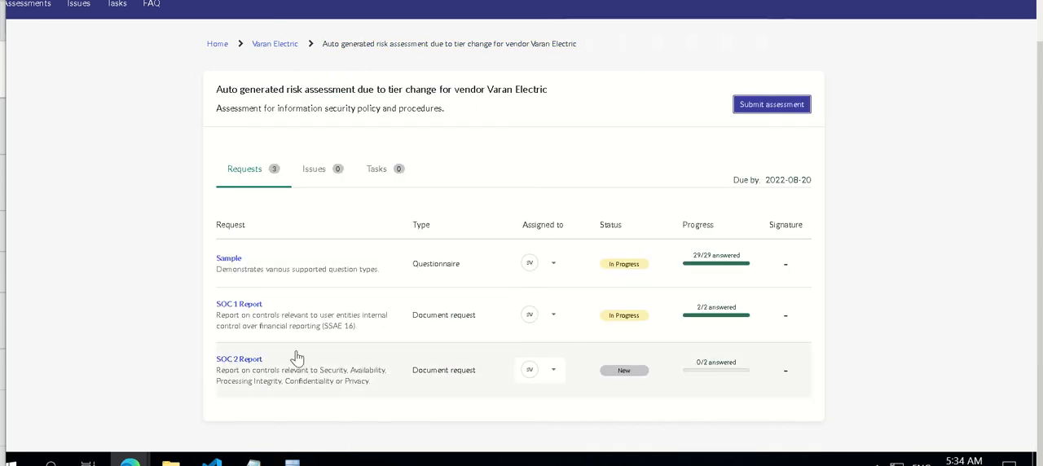
{"action": "left_click", "coordinate": [245, 358]}
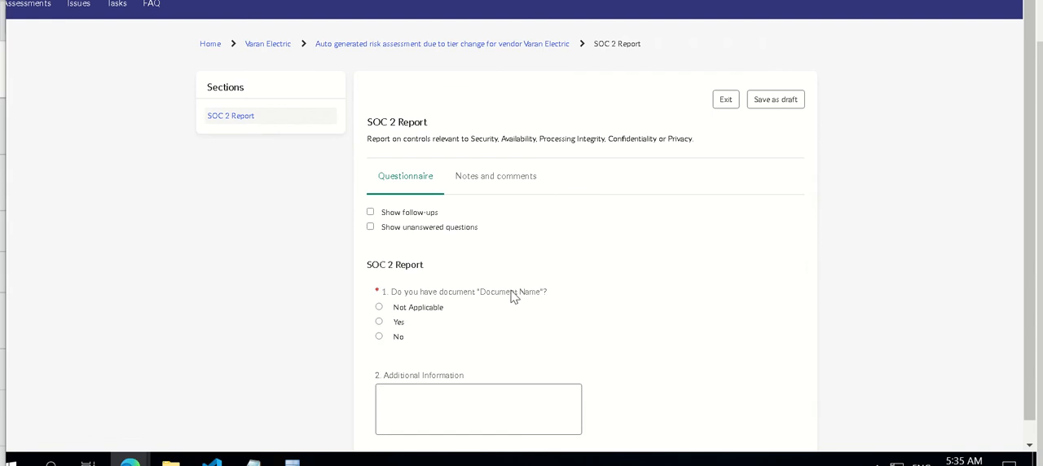
{"action": "left_click", "coordinate": [378, 337]}
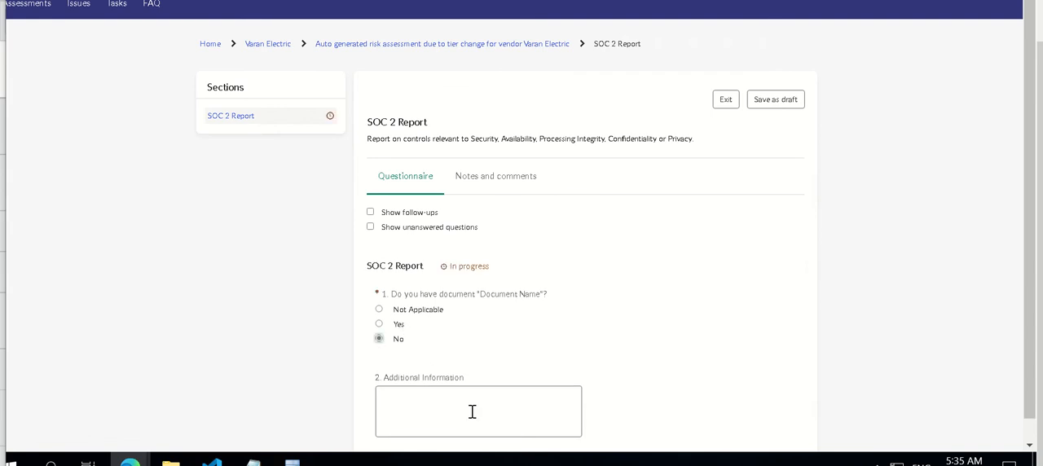
{"action": "left_click", "coordinate": [472, 411]}
{"action": "type", "text": "docs"}
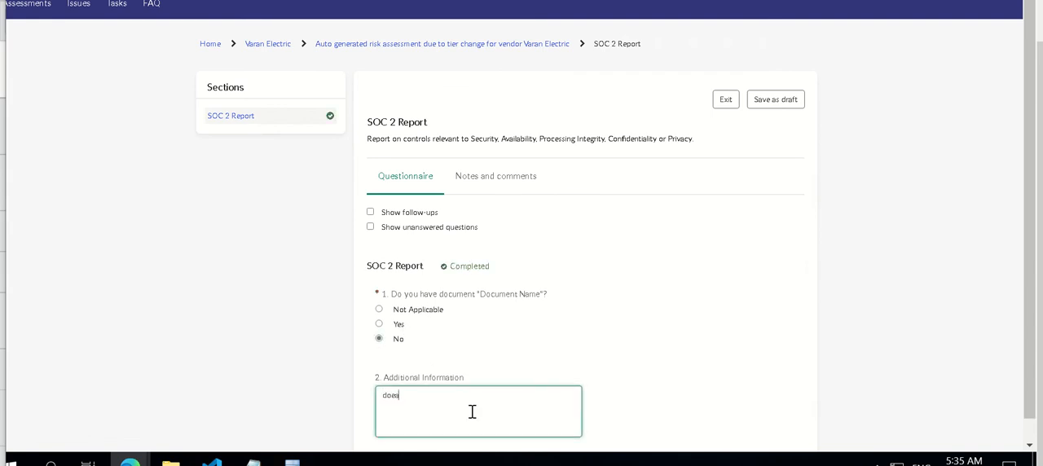
{"action": "key", "text": "BackSpace"}
Answer Yes to question 1 with dummy.txt attached as the document, and enter "attaching dummy.txt" as the additional information
{"action": "left_click", "coordinate": [379, 324]}
{"action": "left_click", "coordinate": [432, 409]}
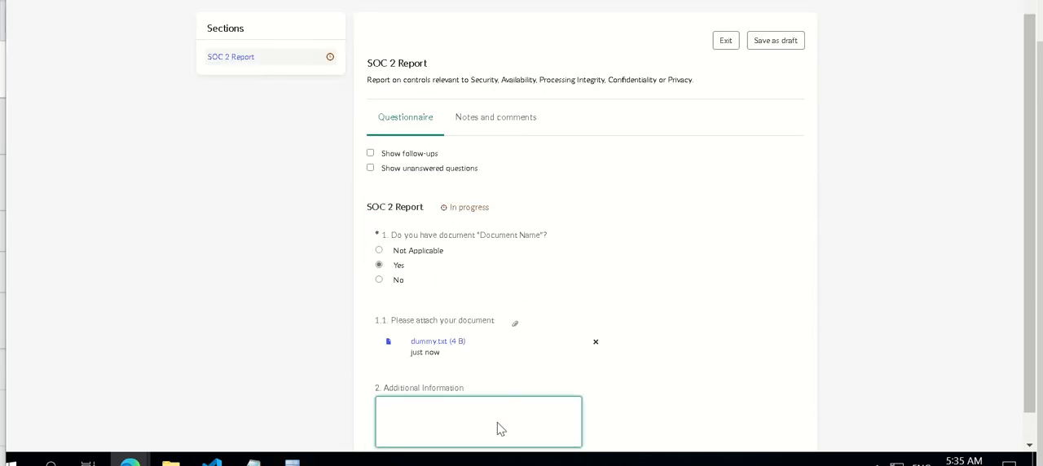
{"action": "type", "text": "attaching dummy.txt"}
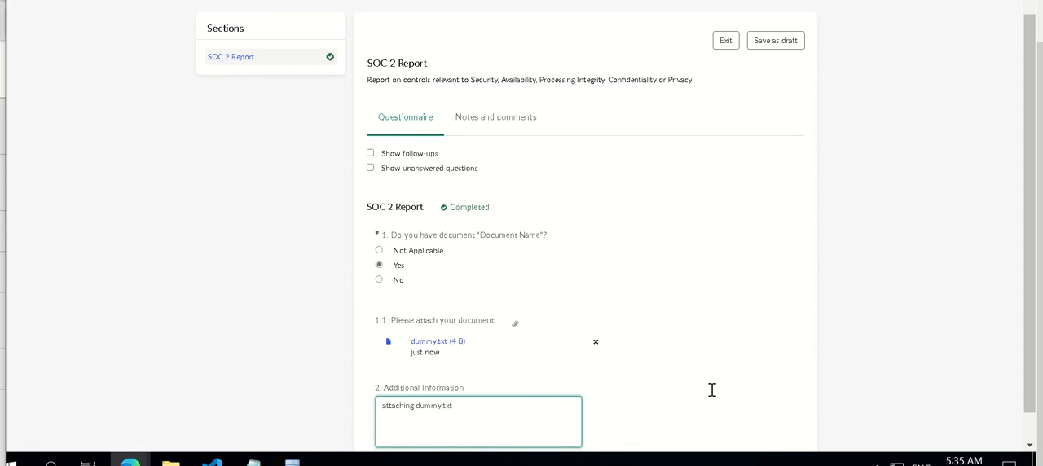
Save the SOC 2 Report responses as a draft and exit, and submit the completed Varan Electric risk assessment
{"action": "left_click", "coordinate": [775, 42]}
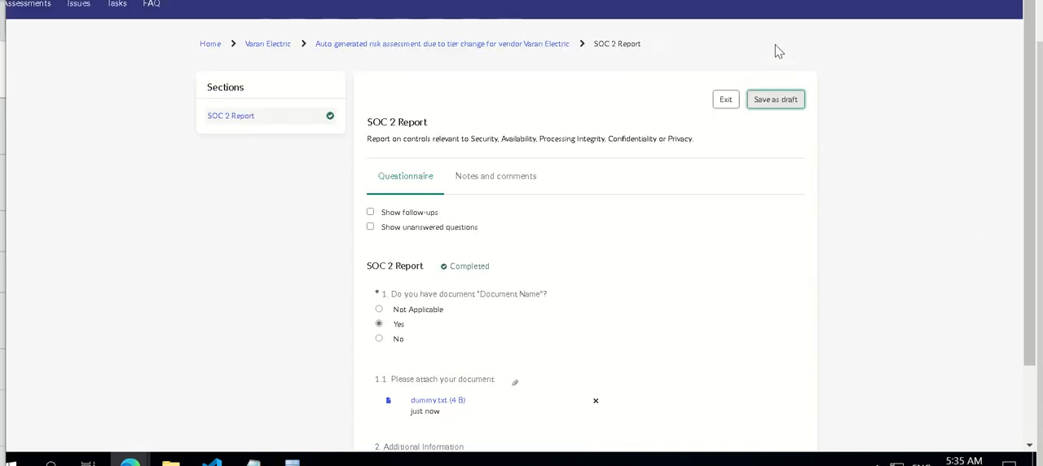
{"action": "left_click", "coordinate": [726, 101]}
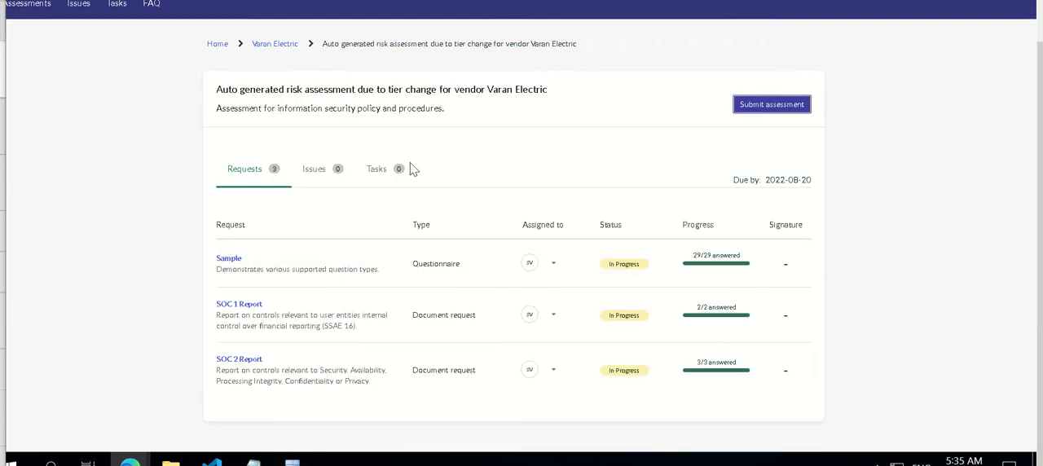
{"action": "left_click", "coordinate": [782, 111]}
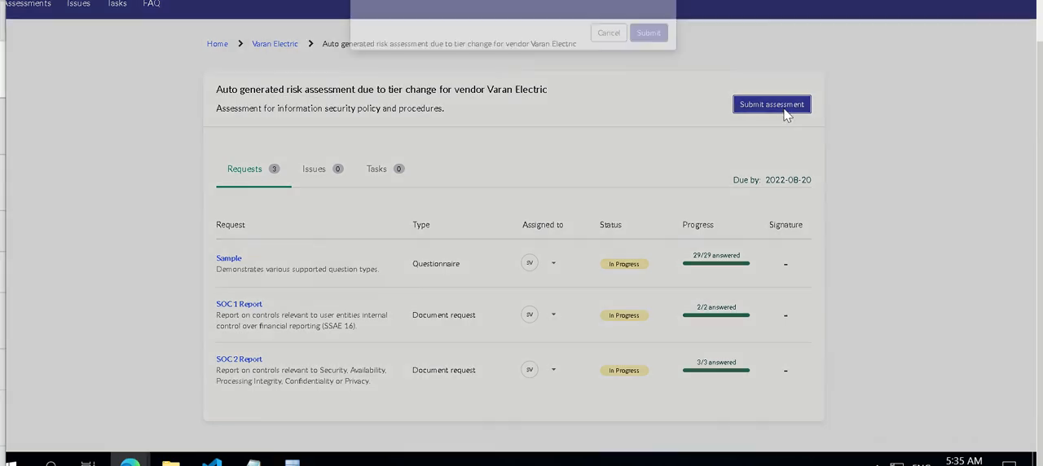
{"action": "left_click", "coordinate": [652, 56]}
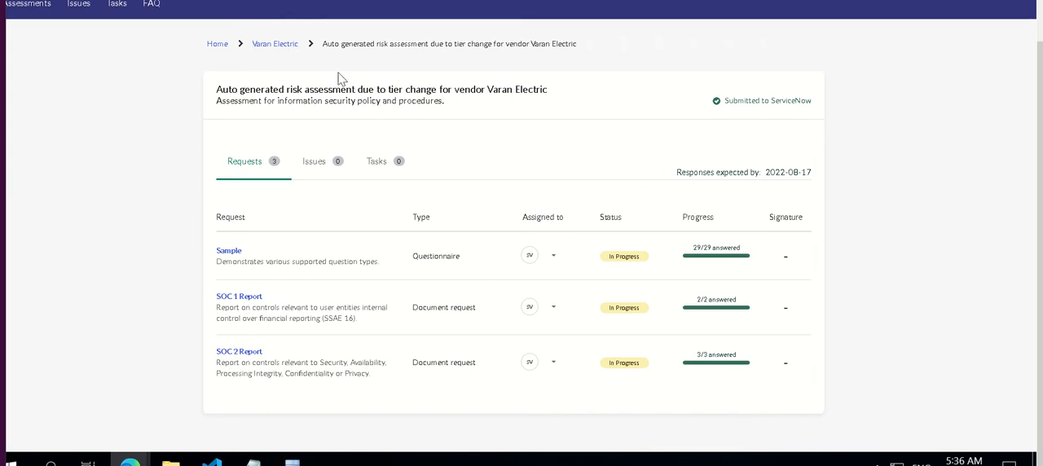
Reopen the submitted assessment from the Varan Electric list to check its request statuses, and return to the list
{"action": "left_click", "coordinate": [286, 46]}
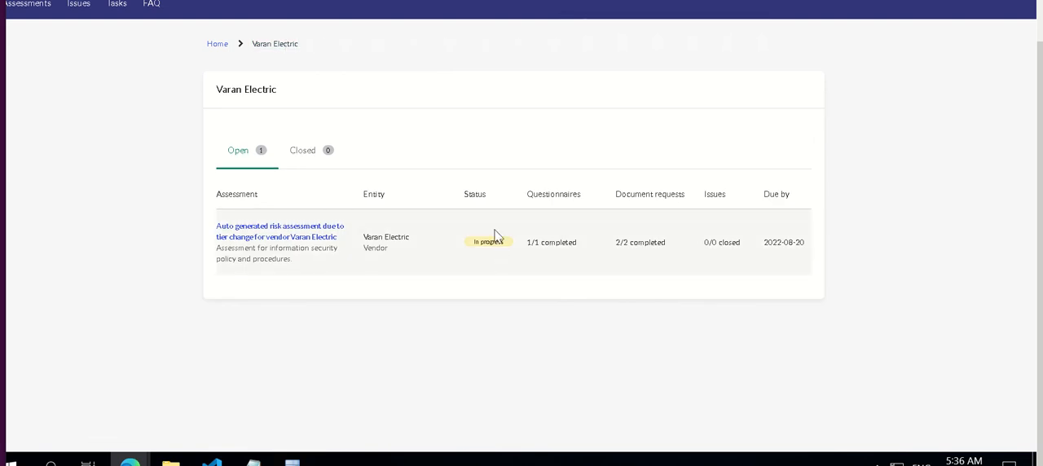
{"action": "left_click", "coordinate": [303, 237]}
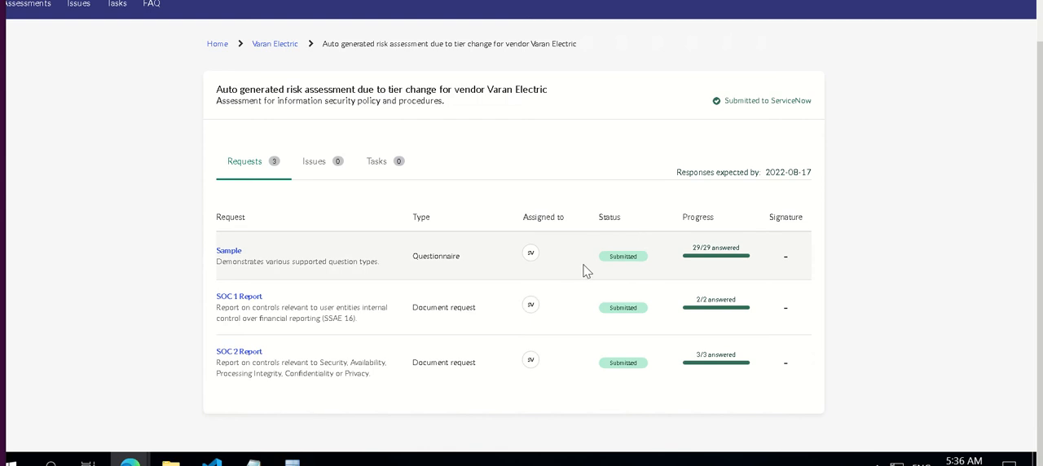
{"action": "left_click", "coordinate": [282, 44]}
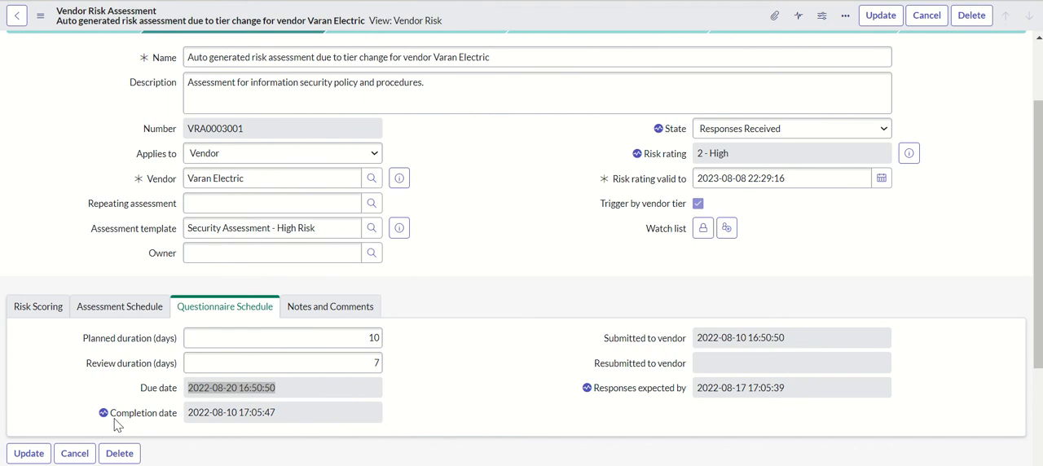
In the ServiceNow Vendor Risk Assessment record, check the completion date in the questionnaire schedule and reload the form
{"action": "left_click_drag", "start_coordinate": [278, 413], "coordinate": [182, 418]}
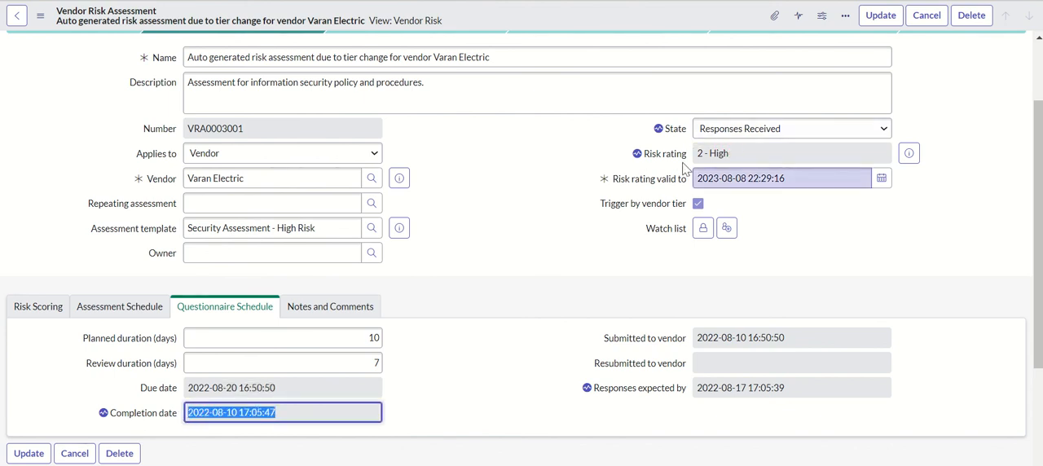
{"action": "left_click_drag", "start_coordinate": [1038, 212], "coordinate": [1038, 159]}
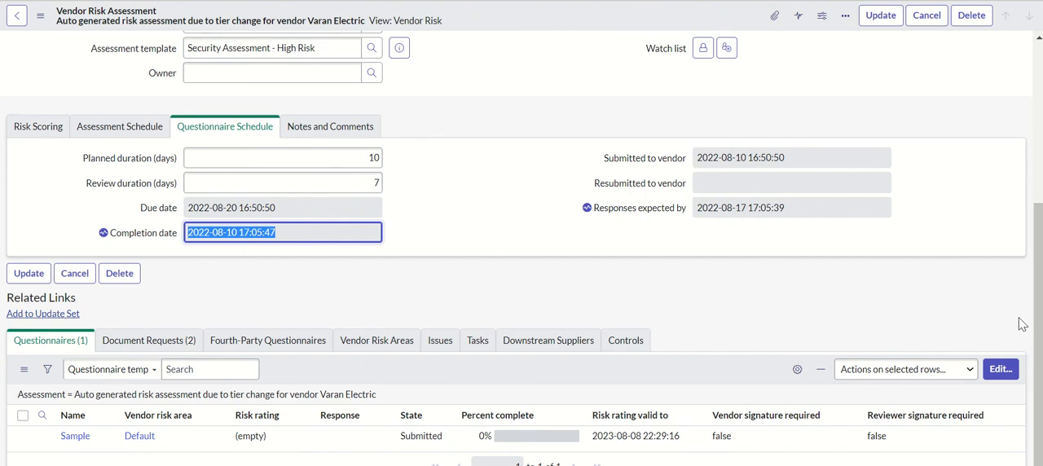
{"action": "scroll", "coordinate": [1022, 326], "scroll_direction": "up", "scroll_amount": 4}
{"action": "scroll", "coordinate": [1019, 198], "scroll_direction": "down", "scroll_amount": 4}
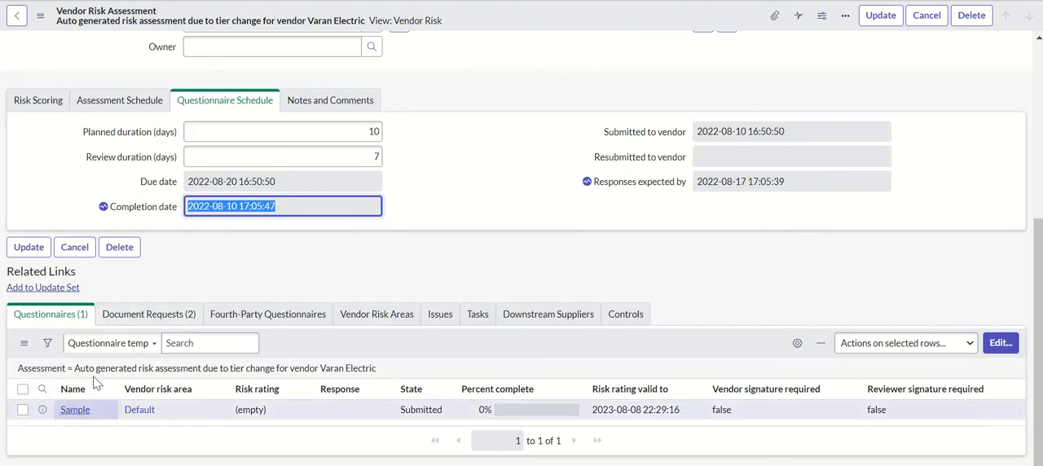
{"action": "left_click", "coordinate": [40, 15]}
{"action": "left_click", "coordinate": [90, 200]}
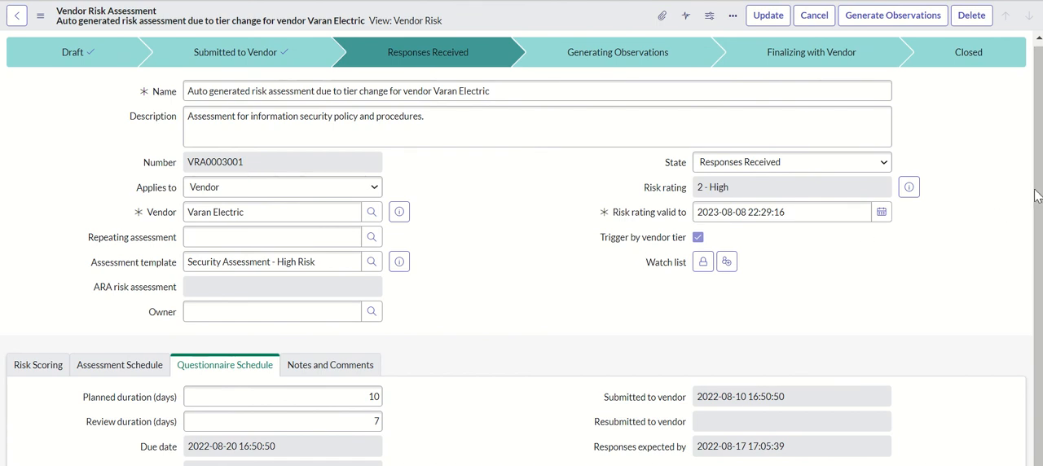
Review the states, risk ratings and completion of the questionnaire and the SOC document requests in the assessment's related lists
{"action": "scroll", "coordinate": [1039, 173], "scroll_direction": "down", "scroll_amount": 2}
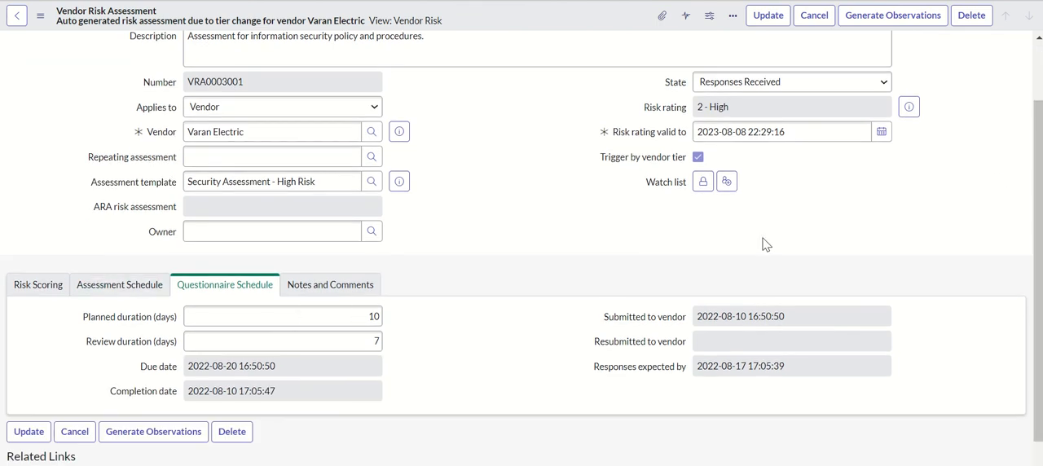
{"action": "left_click_drag", "start_coordinate": [1040, 192], "coordinate": [1039, 340]}
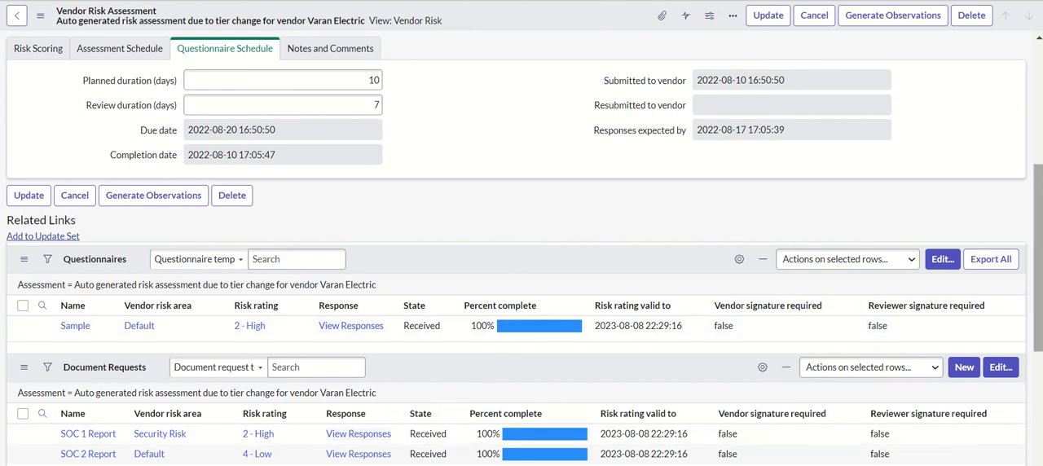
{"action": "left_click_drag", "start_coordinate": [1038, 306], "coordinate": [1037, 353]}
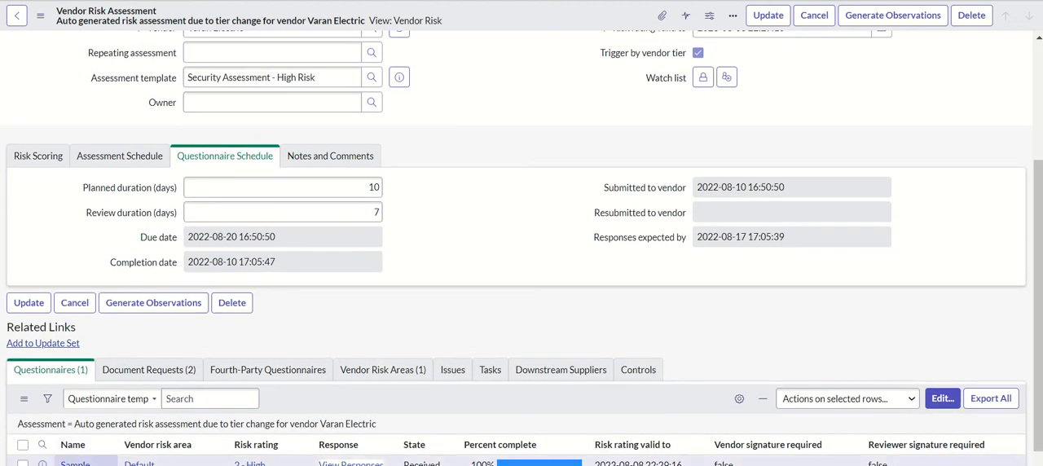
{"action": "key", "text": "ctrl+minus"}
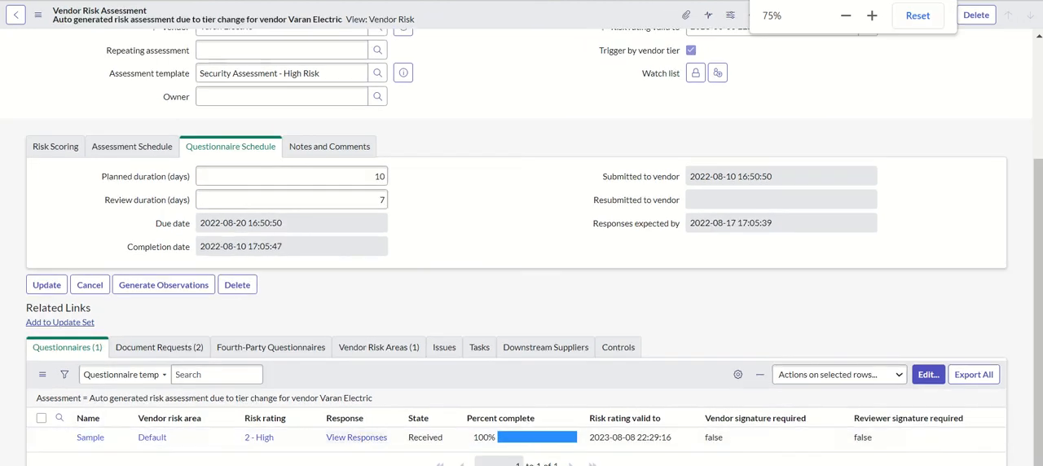
Open the Sample questionnaire record and review the primary contact's comment in its activities
{"action": "left_click", "coordinate": [91, 439]}
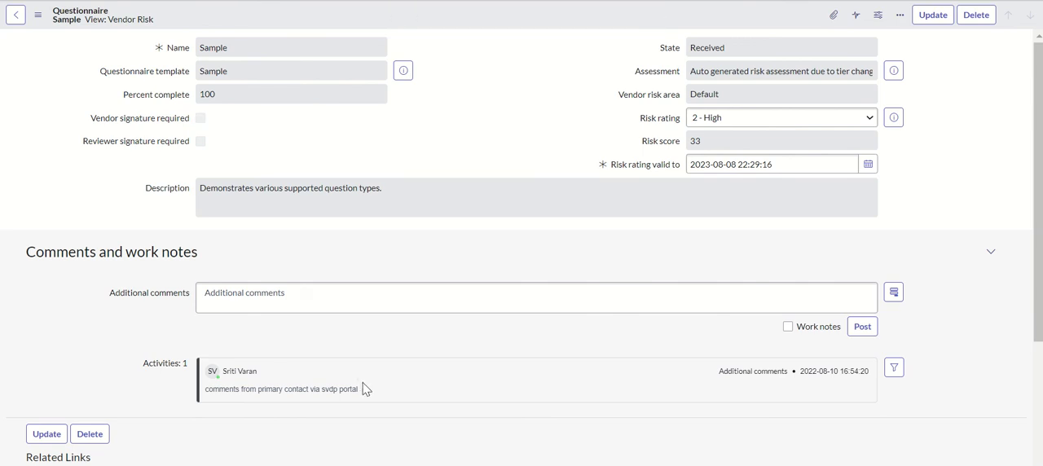
{"action": "left_click_drag", "start_coordinate": [359, 391], "coordinate": [214, 394]}
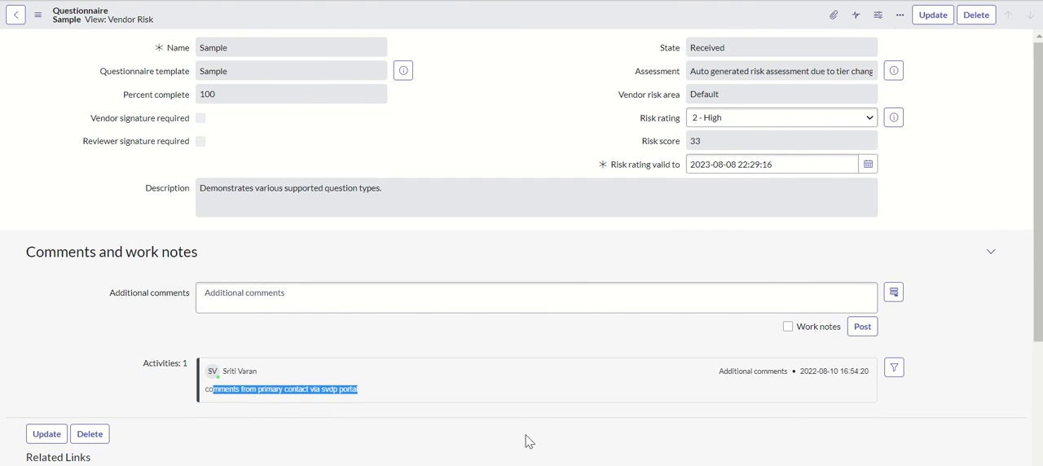
{"action": "left_click", "coordinate": [393, 405]}
{"action": "scroll", "coordinate": [1006, 240], "scroll_direction": "down", "scroll_amount": 3}
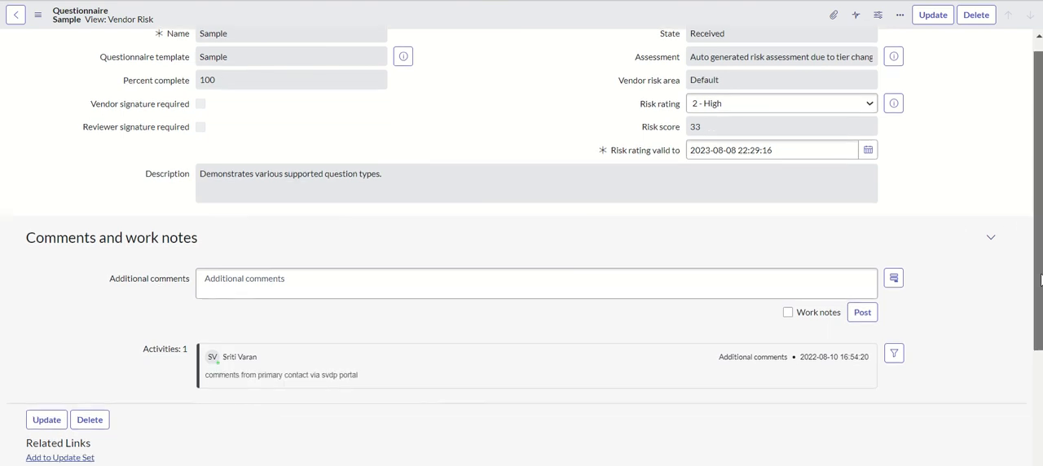
{"action": "scroll", "coordinate": [923, 263], "scroll_direction": "up", "scroll_amount": 3}
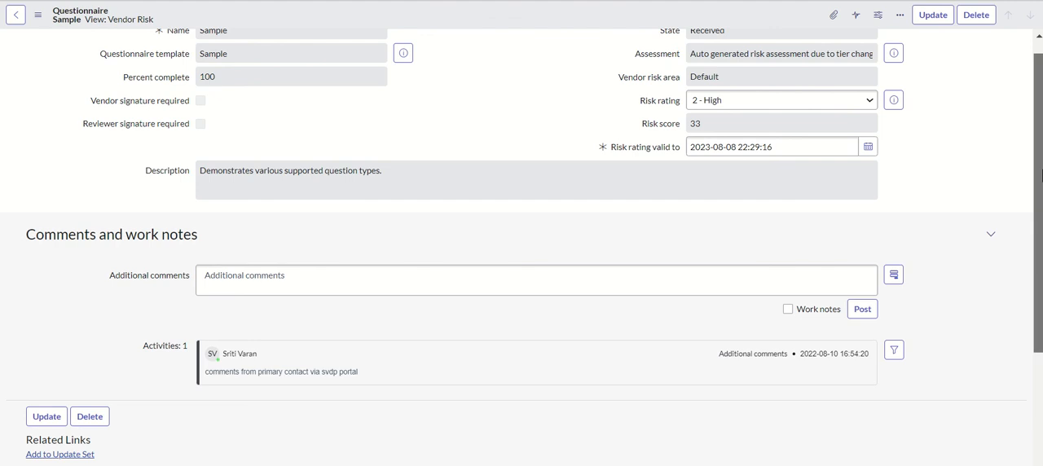
Compare the ratings of Sections A to D in the Sample questionnaire's category results with the risk rating scale's ranges
{"action": "left_click_drag", "start_coordinate": [1041, 173], "coordinate": [1040, 305]}
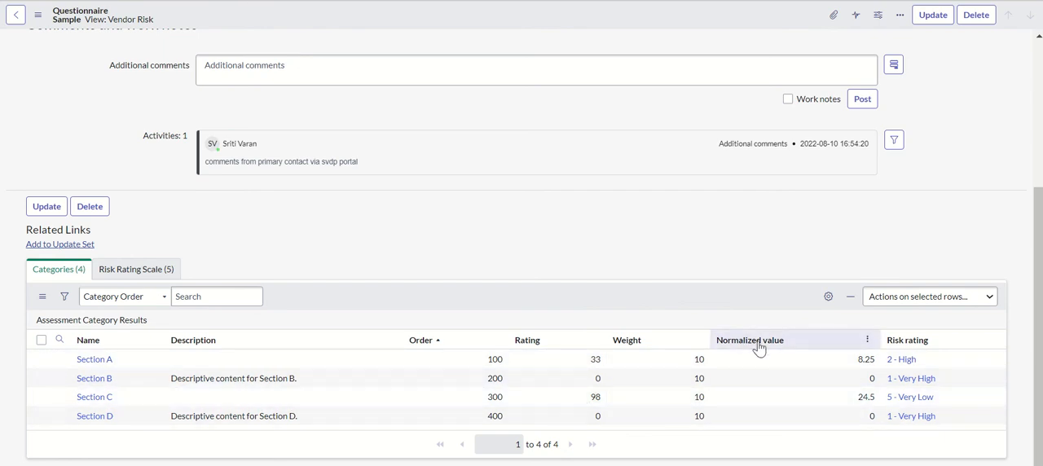
{"action": "mouse_move", "coordinate": [1036, 323]}
{"action": "left_mouse_down"}
{"action": "mouse_move", "coordinate": [1030, 165]}
{"action": "mouse_move", "coordinate": [1035, 330]}
{"action": "left_mouse_up"}
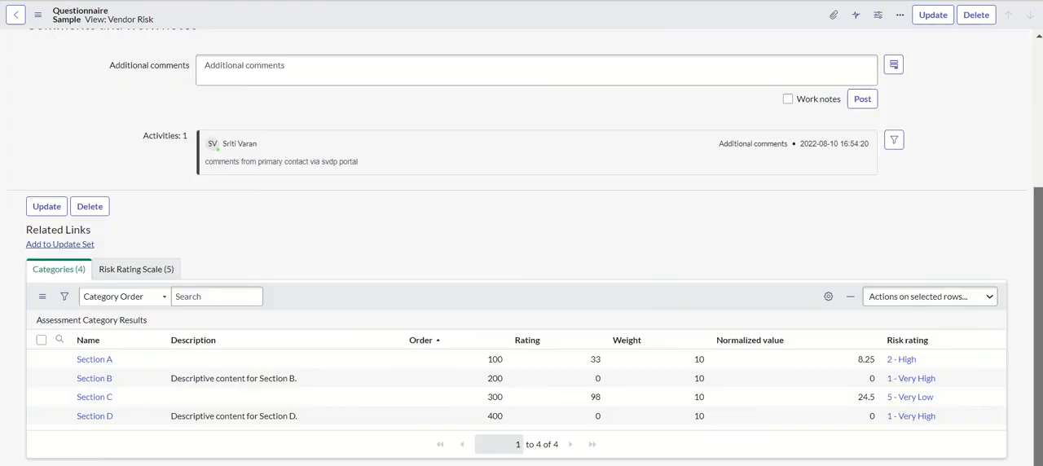
{"action": "left_click", "coordinate": [165, 276]}
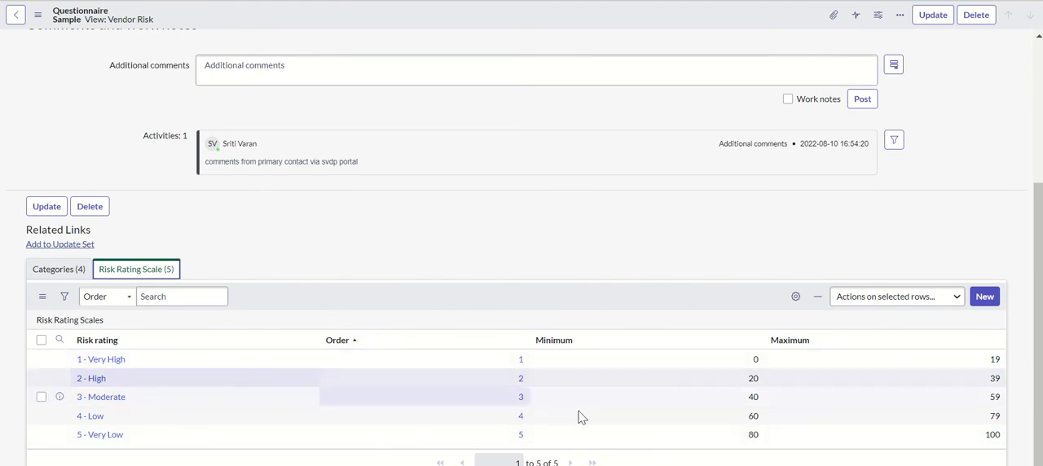
{"action": "left_click", "coordinate": [43, 270]}
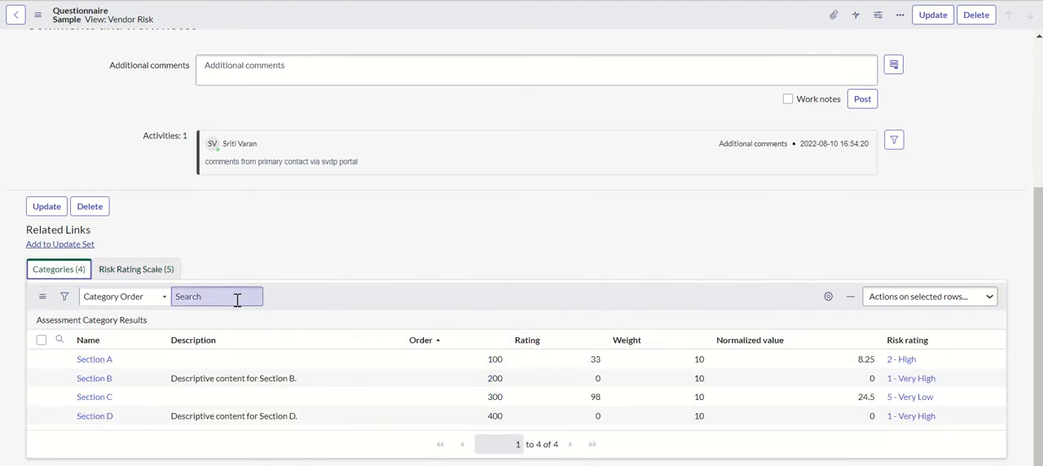
{"action": "left_click", "coordinate": [137, 276]}
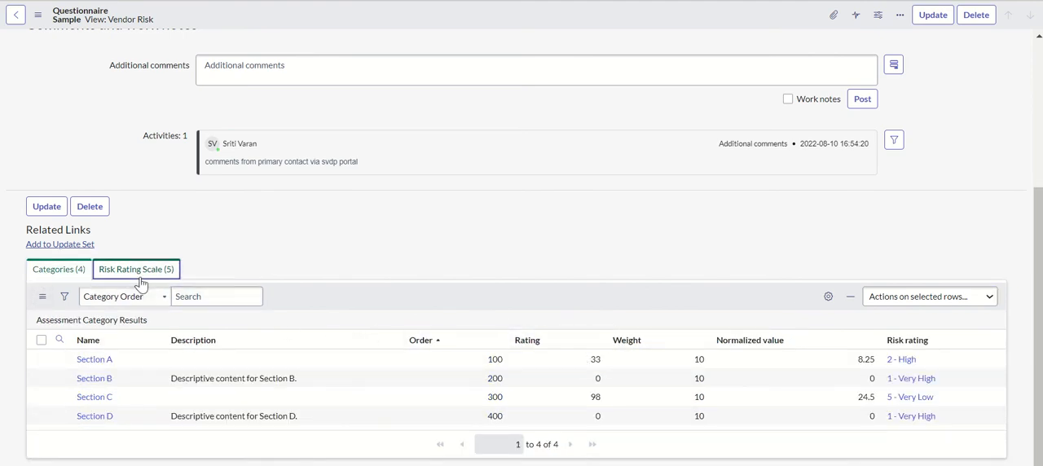
{"action": "left_click", "coordinate": [72, 274]}
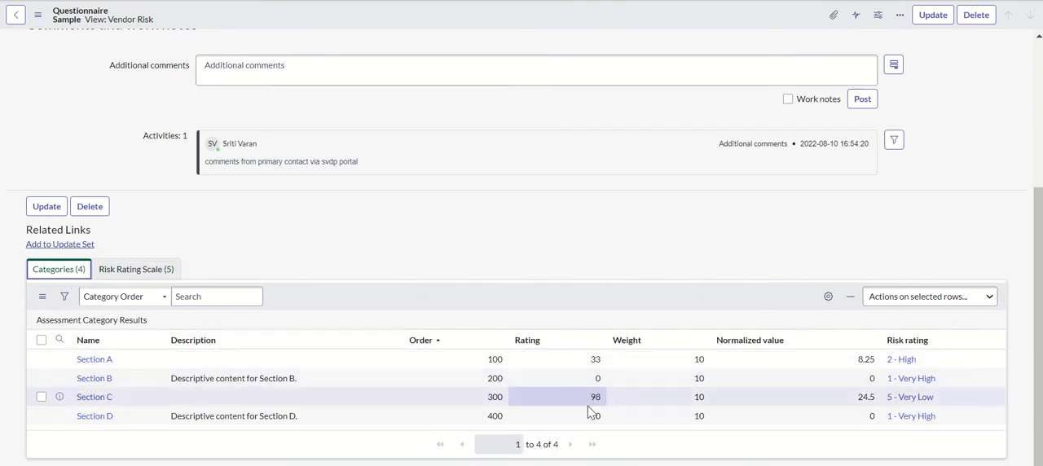
{"action": "left_click", "coordinate": [131, 271]}
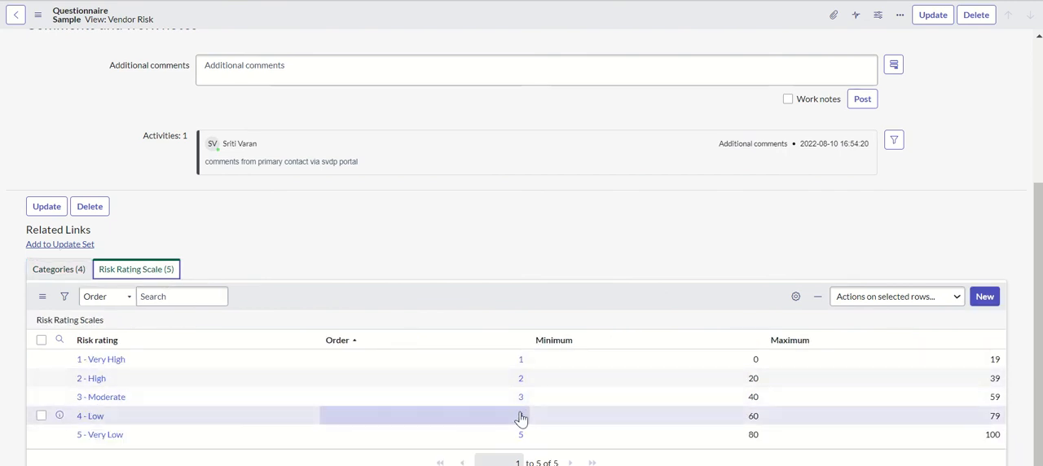
{"action": "left_click", "coordinate": [42, 269]}
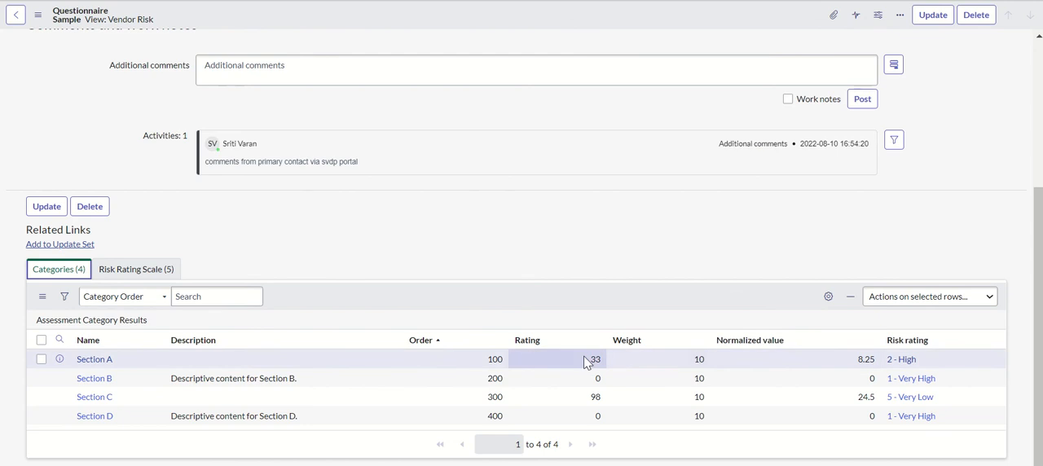
{"action": "left_click", "coordinate": [147, 269]}
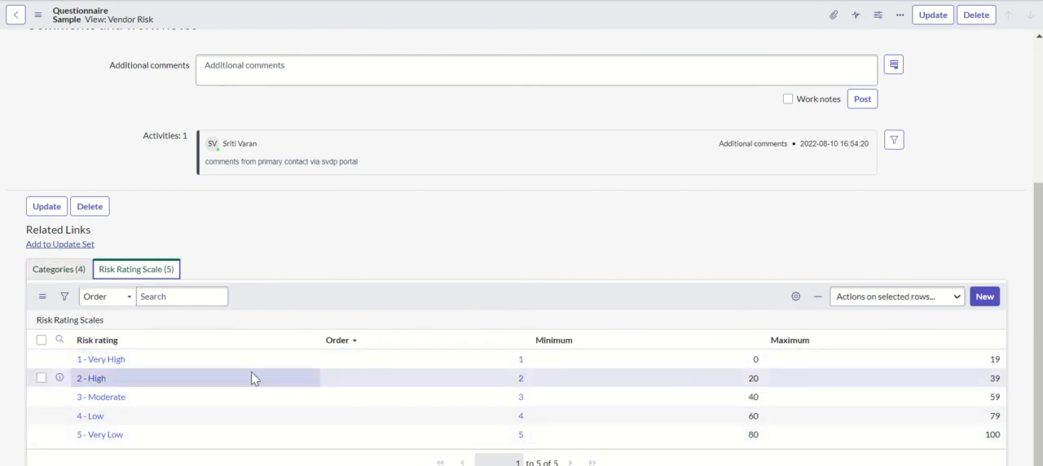
{"action": "left_click", "coordinate": [80, 271]}
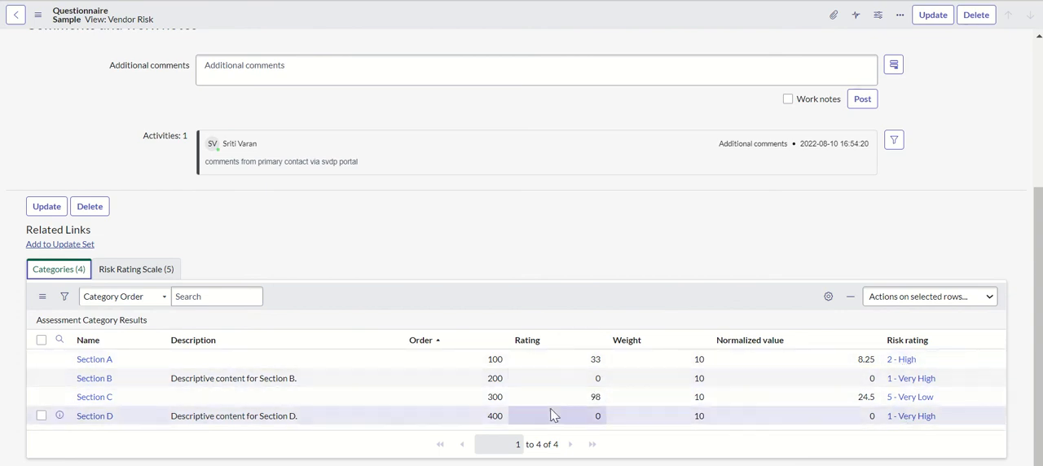
{"action": "left_click", "coordinate": [139, 268]}
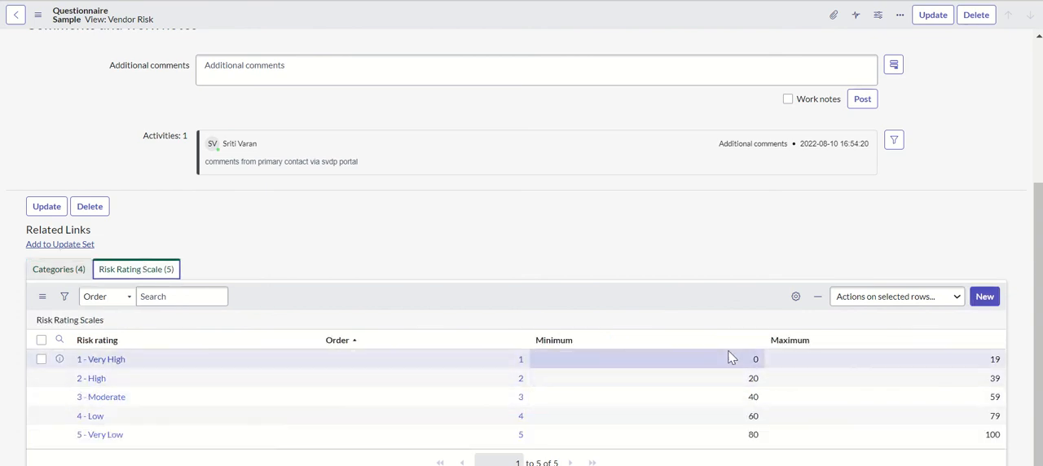
{"action": "left_click", "coordinate": [64, 272]}
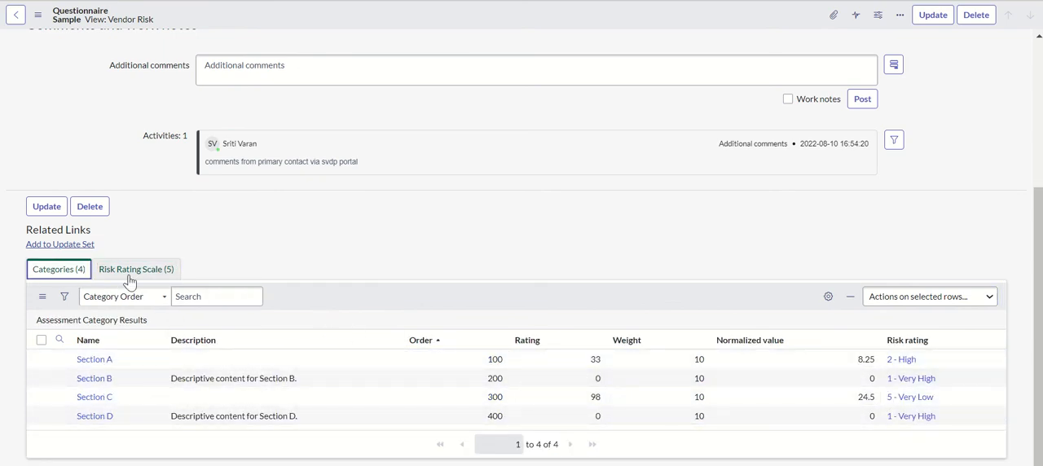
Recheck the Sample questionnaire's section ratings against the rating scale and its overall risk rating, and return to the assessment with an update
{"action": "left_click_drag", "start_coordinate": [1040, 317], "coordinate": [1037, 269]}
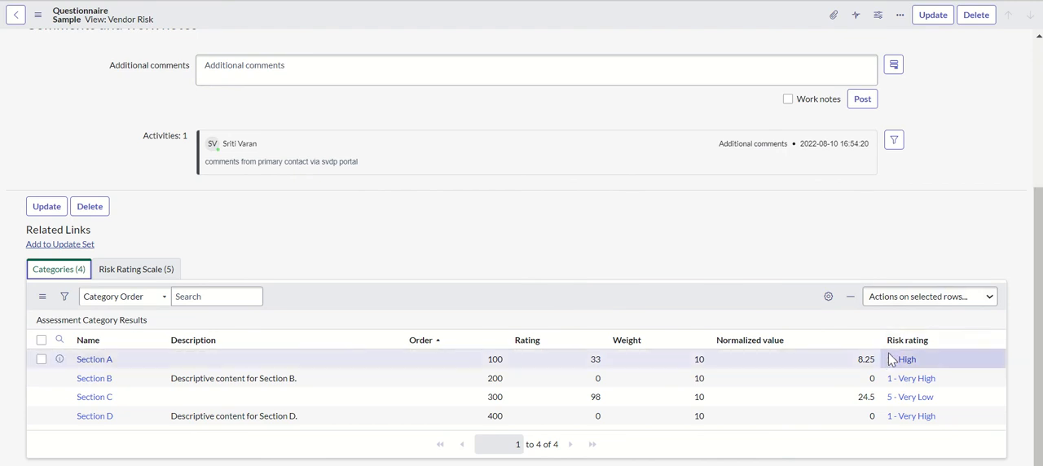
{"action": "left_click", "coordinate": [136, 270]}
{"action": "left_click", "coordinate": [619, 396]}
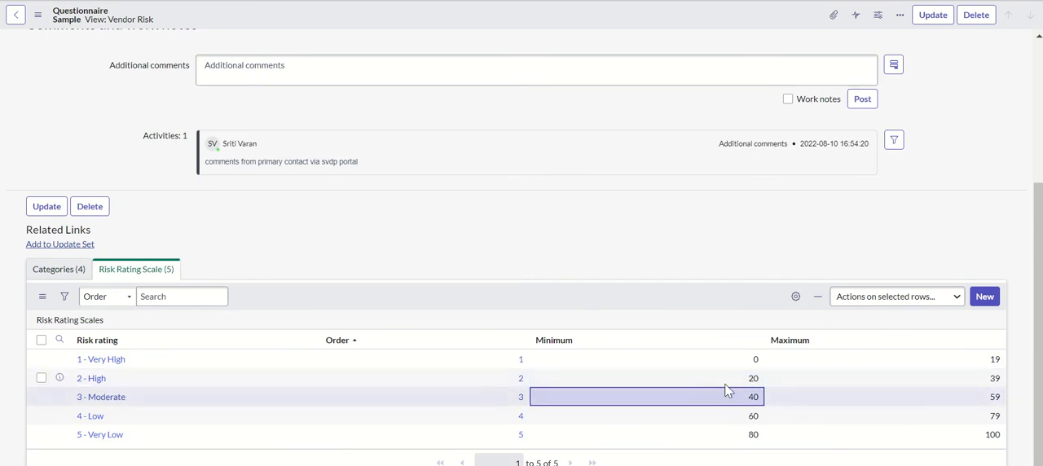
{"action": "left_click", "coordinate": [81, 272]}
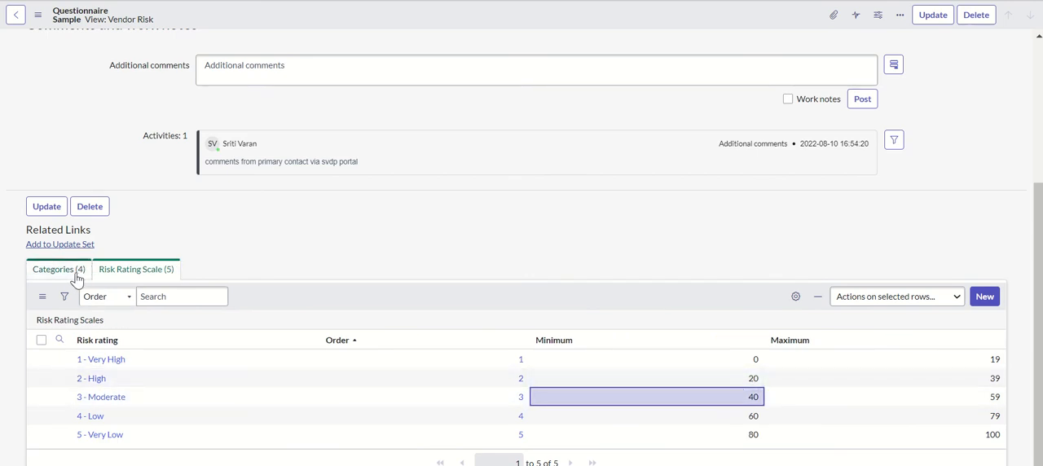
{"action": "left_click_drag", "start_coordinate": [1037, 311], "coordinate": [1031, 409]}
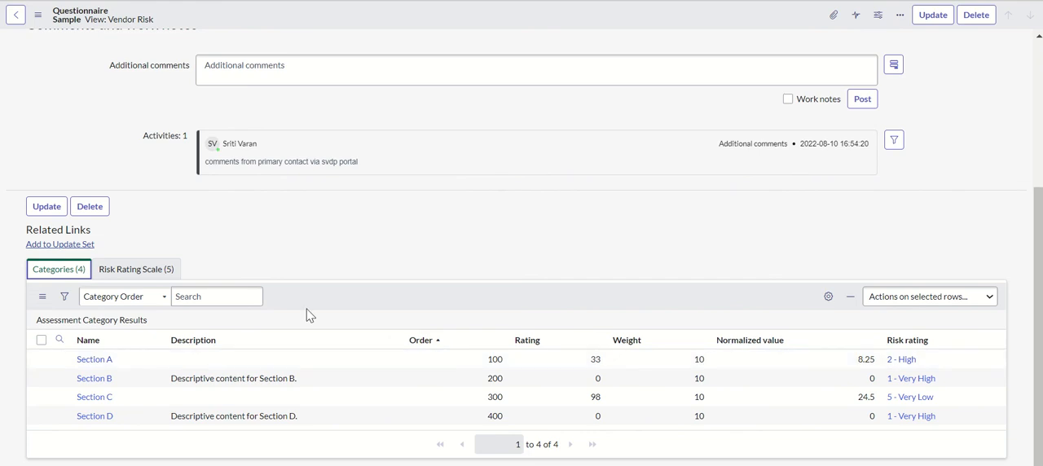
{"action": "left_click", "coordinate": [136, 271]}
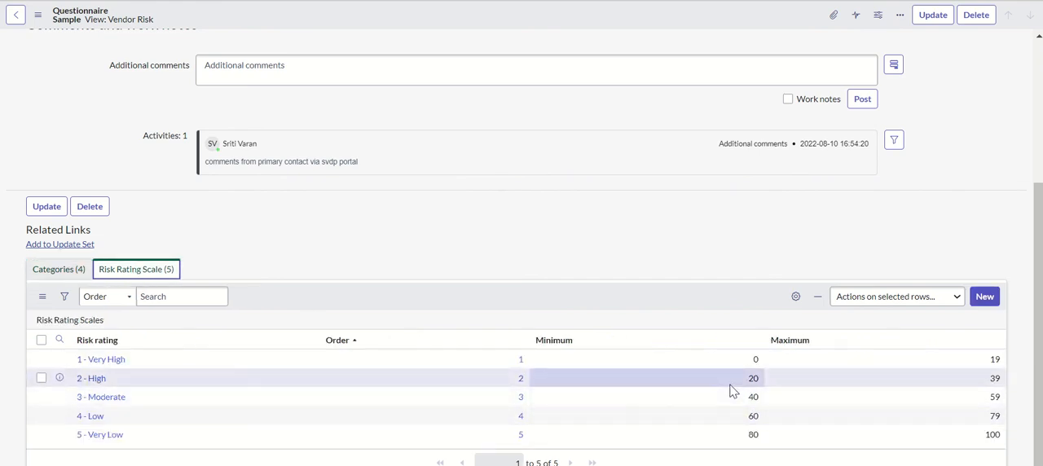
{"action": "left_click", "coordinate": [64, 273]}
{"action": "left_click_drag", "start_coordinate": [1038, 238], "coordinate": [1019, 93]}
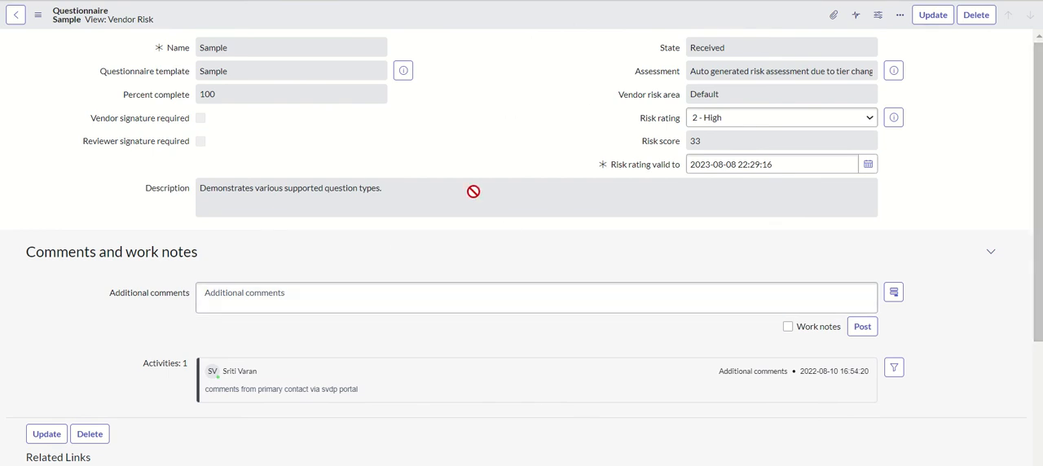
{"action": "left_click", "coordinate": [933, 15]}
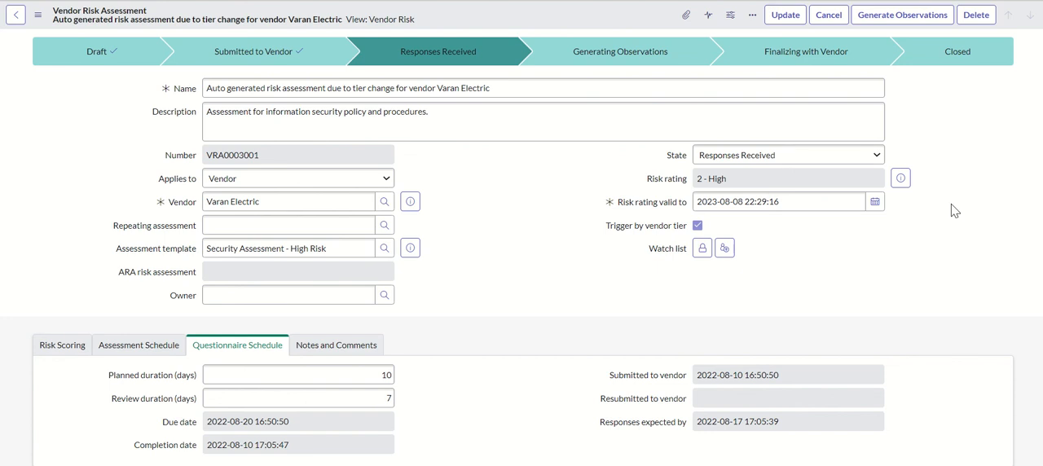
Open the SOC 1 Report document request and review its category results and risk rating scale
{"action": "scroll", "coordinate": [1013, 171], "scroll_direction": "down", "scroll_amount": 1}
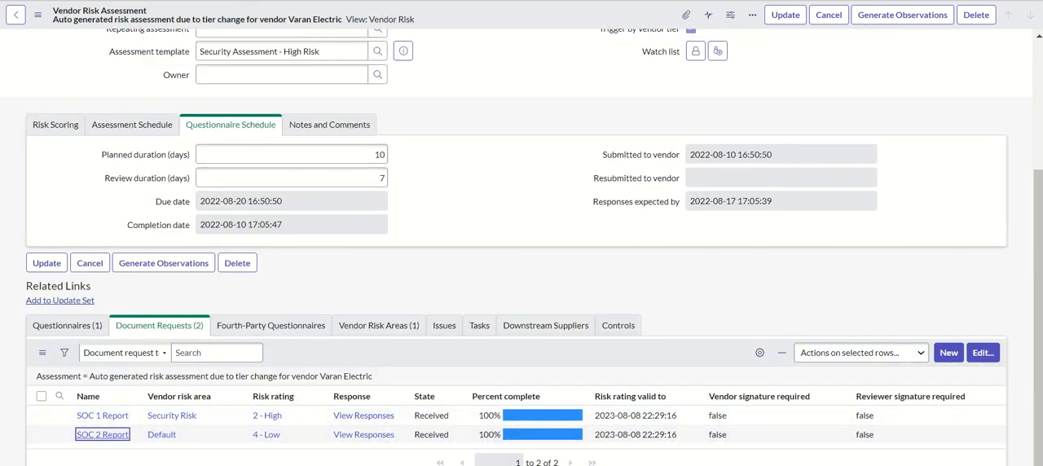
{"action": "left_click", "coordinate": [102, 416]}
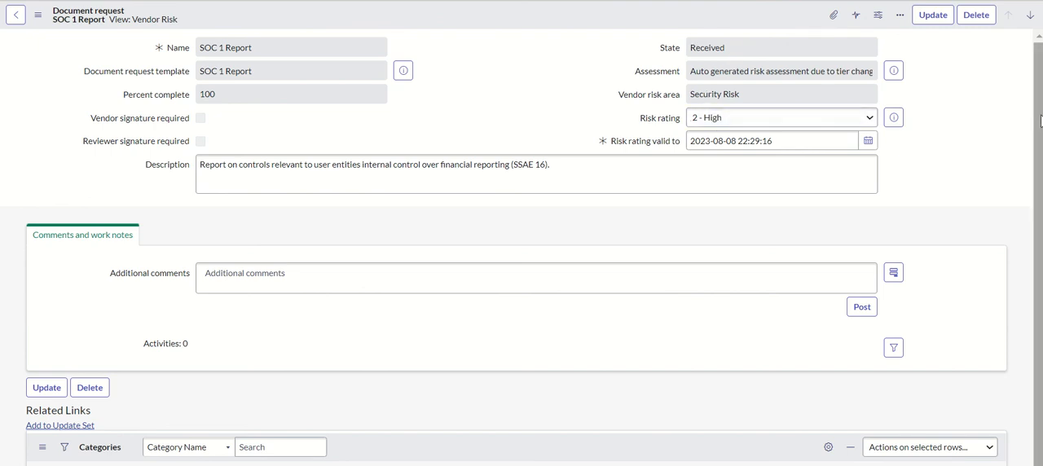
{"action": "left_click_drag", "start_coordinate": [1040, 121], "coordinate": [1040, 208]}
{"action": "left_click_drag", "start_coordinate": [1039, 251], "coordinate": [1038, 251]}
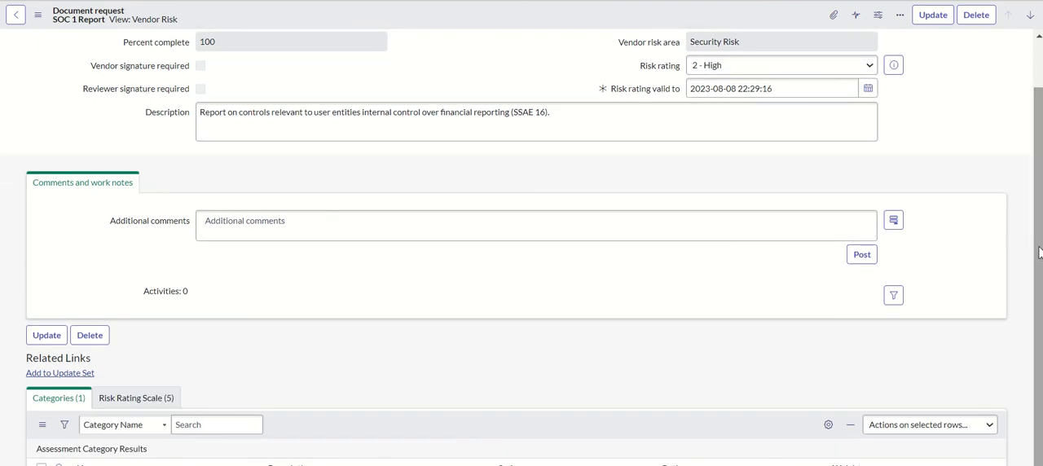
{"action": "scroll", "coordinate": [1039, 250], "scroll_direction": "up", "scroll_amount": 1}
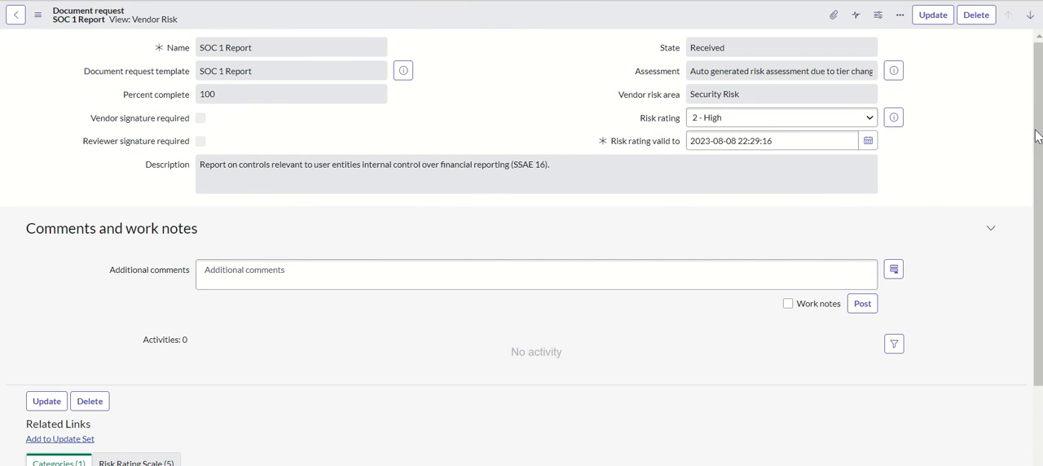
{"action": "left_click_drag", "start_coordinate": [1039, 137], "coordinate": [1039, 237]}
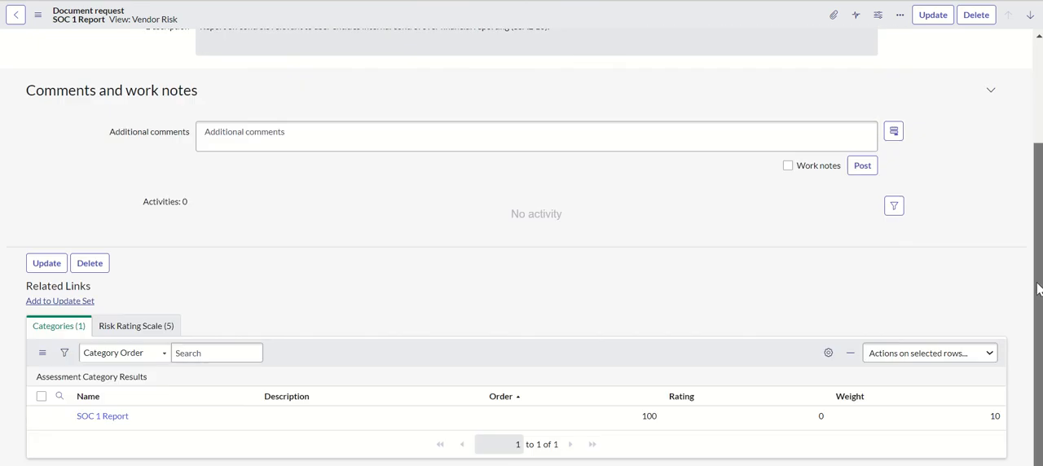
{"action": "left_click", "coordinate": [151, 327]}
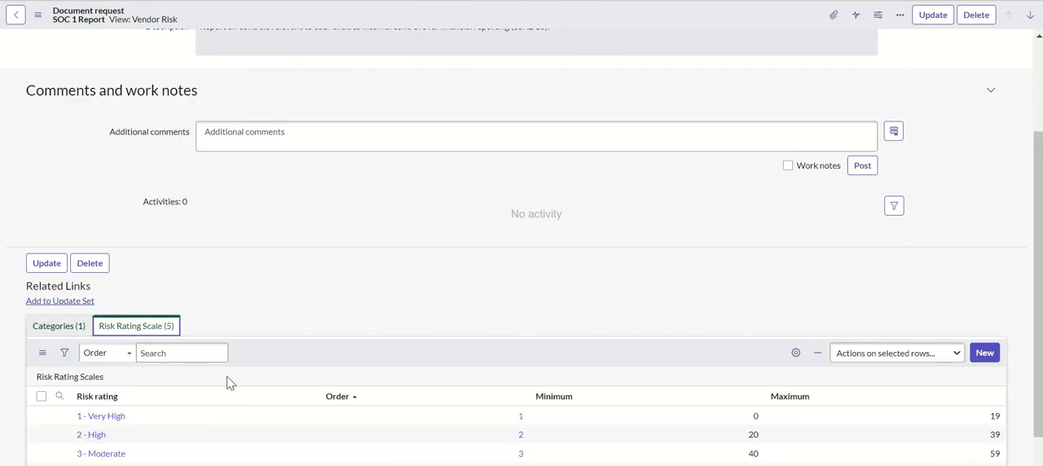
{"action": "left_click_drag", "start_coordinate": [1039, 330], "coordinate": [1039, 379]}
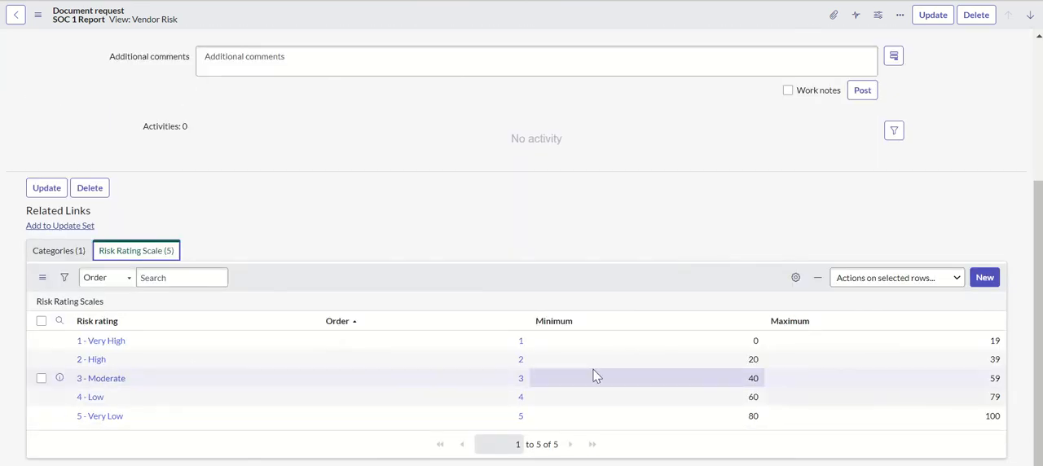
Compare the SOC 1 Report's category rating with the rating scale's ranges and the request's overall risk rating
{"action": "left_click", "coordinate": [59, 251]}
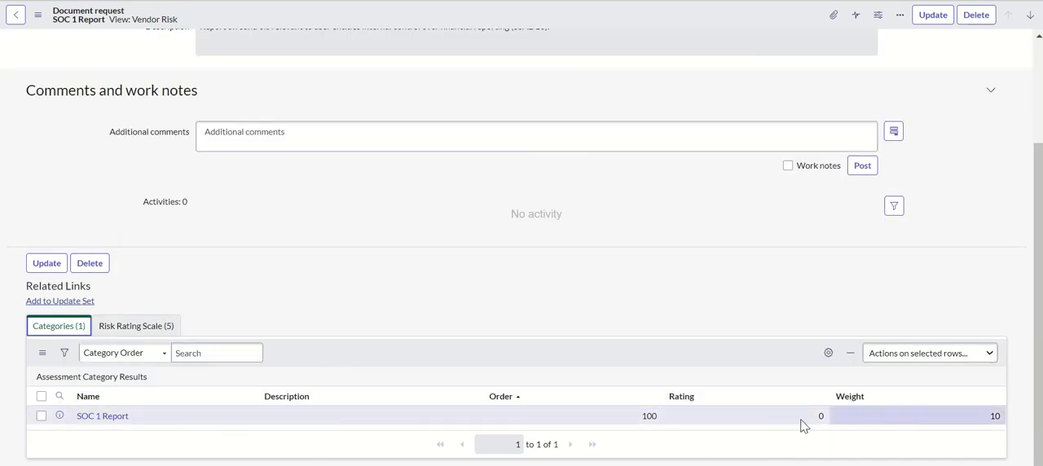
{"action": "left_click", "coordinate": [134, 331]}
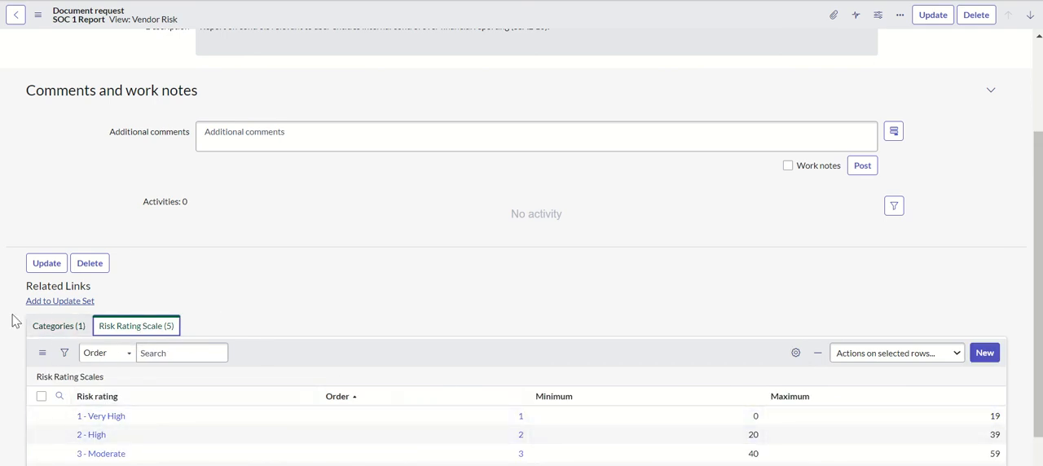
{"action": "left_click", "coordinate": [41, 324]}
{"action": "left_click_drag", "start_coordinate": [1038, 299], "coordinate": [1027, 139]}
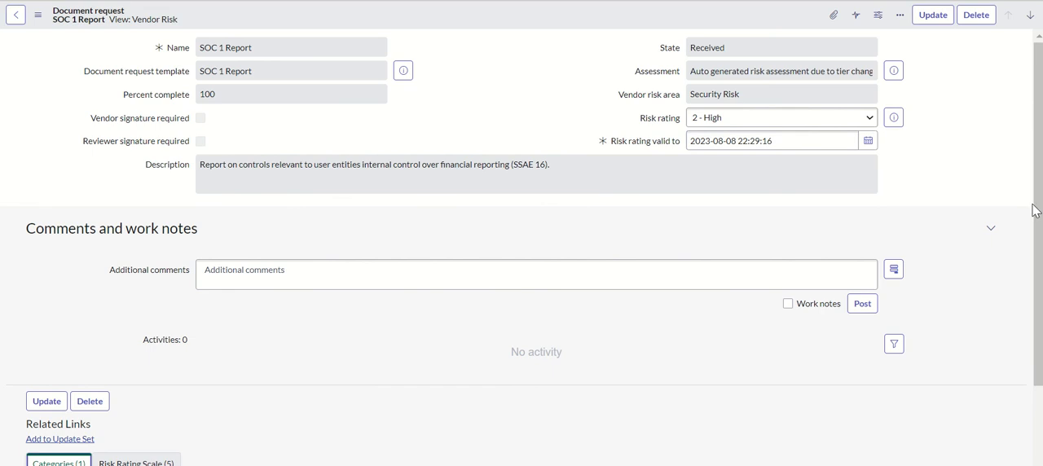
{"action": "left_click_drag", "start_coordinate": [1038, 209], "coordinate": [1037, 315]}
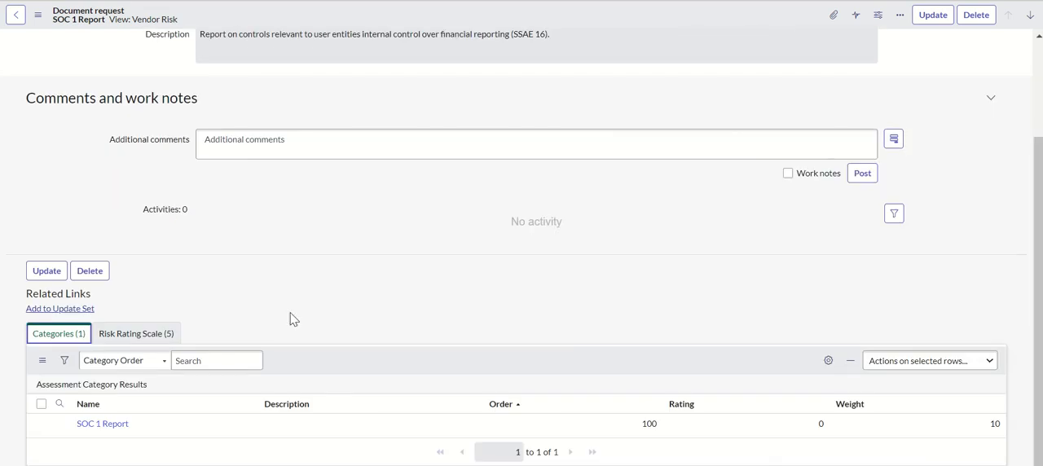
{"action": "left_click", "coordinate": [136, 334]}
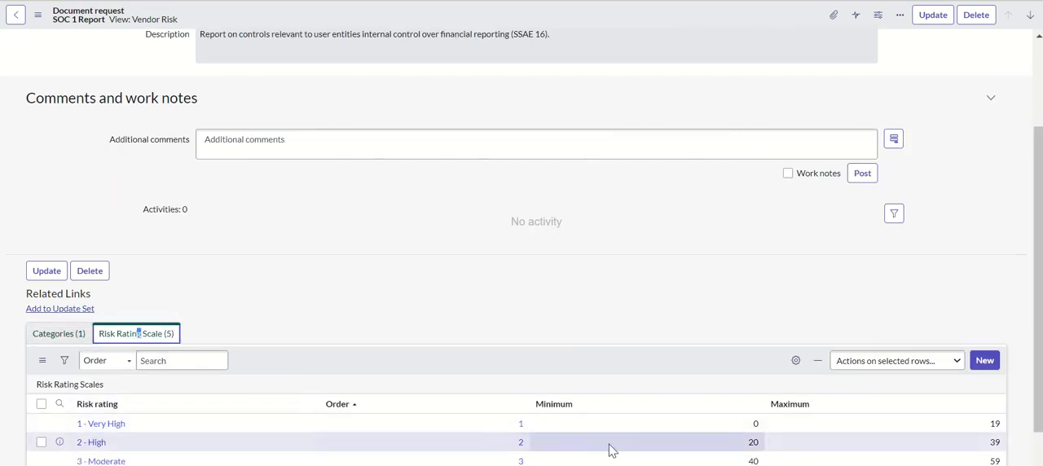
{"action": "left_click", "coordinate": [58, 334]}
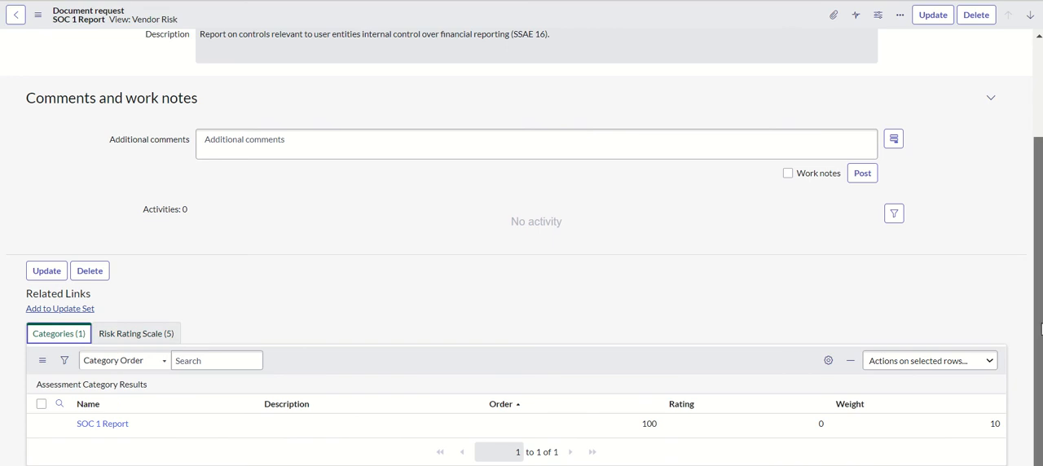
{"action": "left_click_drag", "start_coordinate": [1040, 328], "coordinate": [1036, 177]}
{"action": "left_click", "coordinate": [714, 138]}
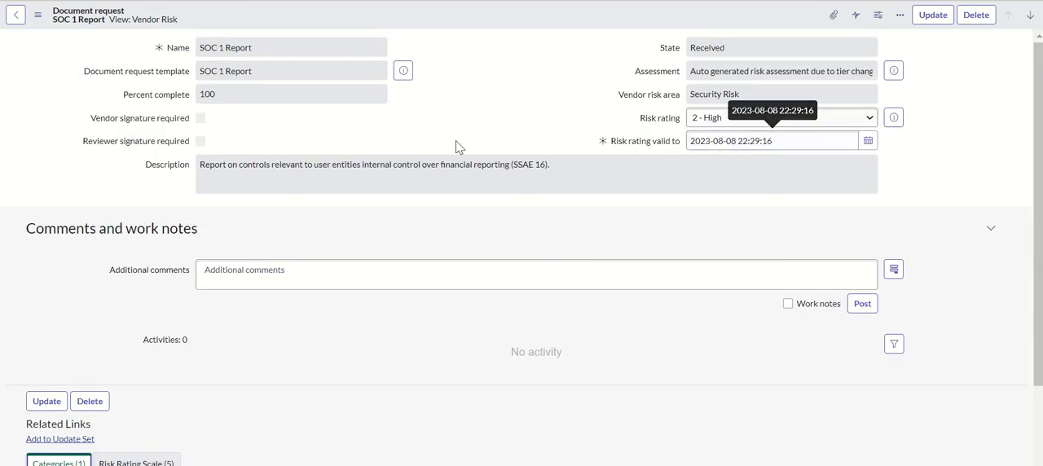
Switch to the SOC 2 Report document request and compare its category rating with the ranges in its risk rating scale
{"action": "mouse_move", "coordinate": [523, 1]}
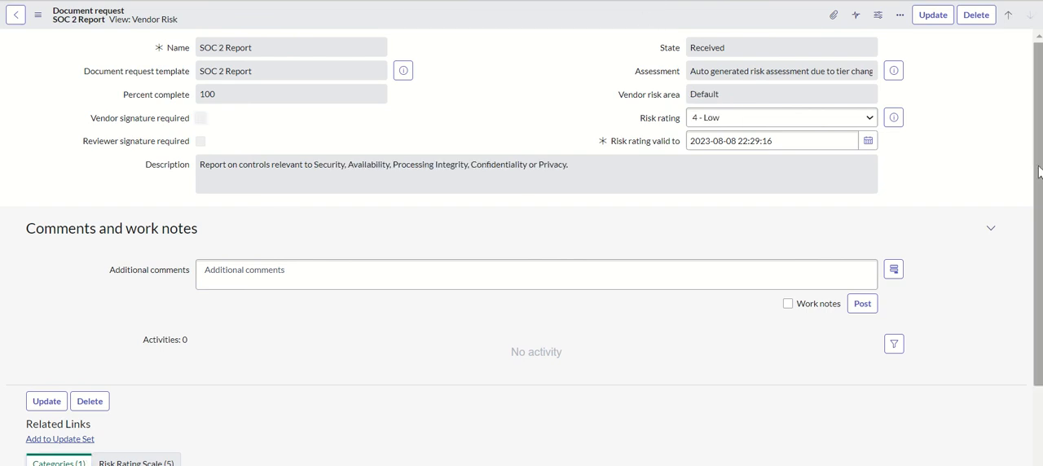
{"action": "left_click_drag", "start_coordinate": [1041, 168], "coordinate": [1033, 303]}
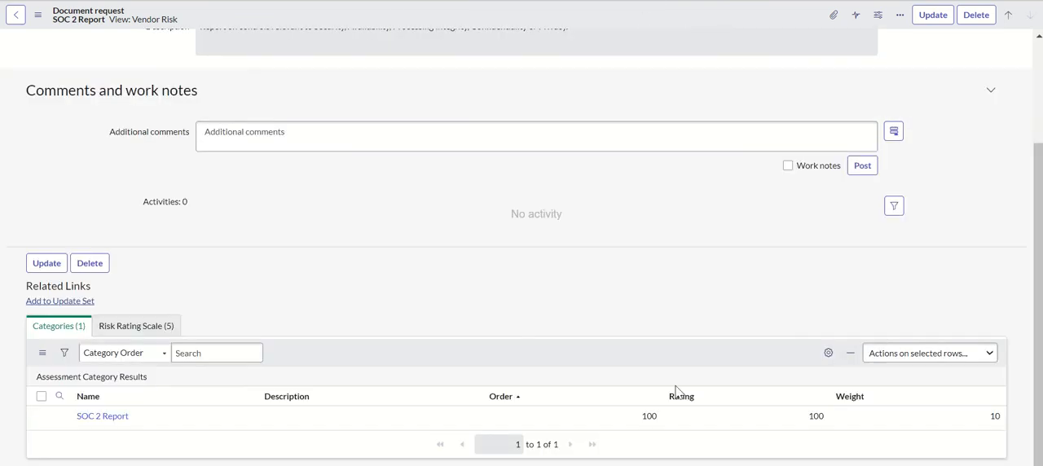
{"action": "left_click", "coordinate": [149, 326]}
{"action": "left_click_drag", "start_coordinate": [1039, 368], "coordinate": [1038, 419]}
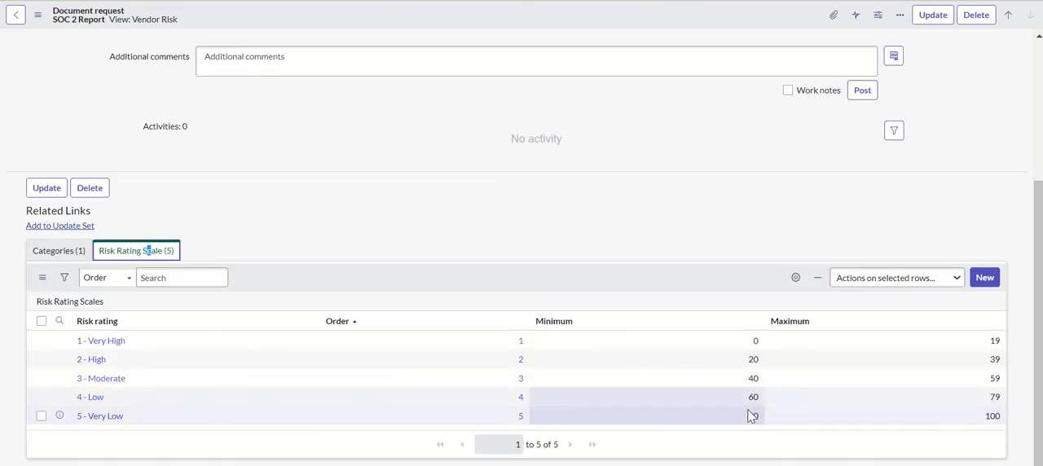
{"action": "scroll", "coordinate": [1005, 200], "scroll_direction": "up", "scroll_amount": 3}
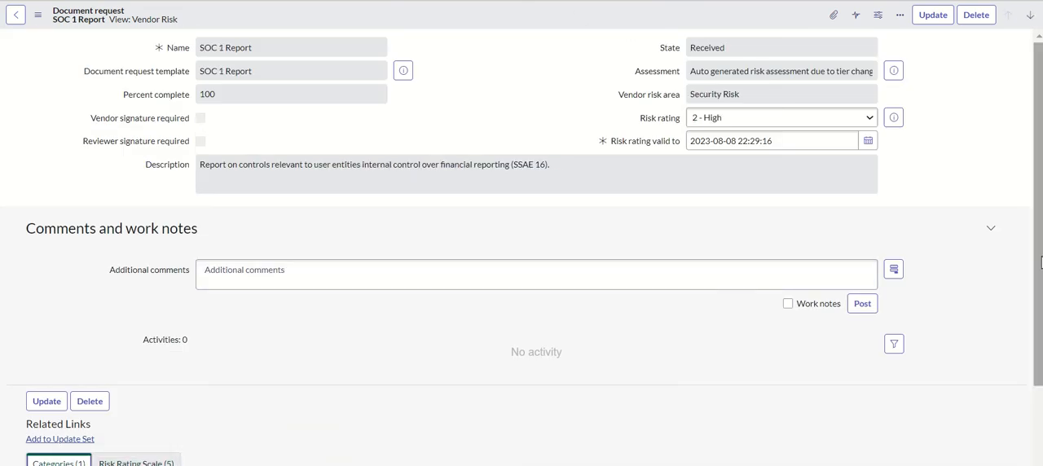
Return to the SOC 1 Report and recheck its category rating against the risk rating scale
{"action": "scroll", "coordinate": [1039, 261], "scroll_direction": "down", "scroll_amount": 2}
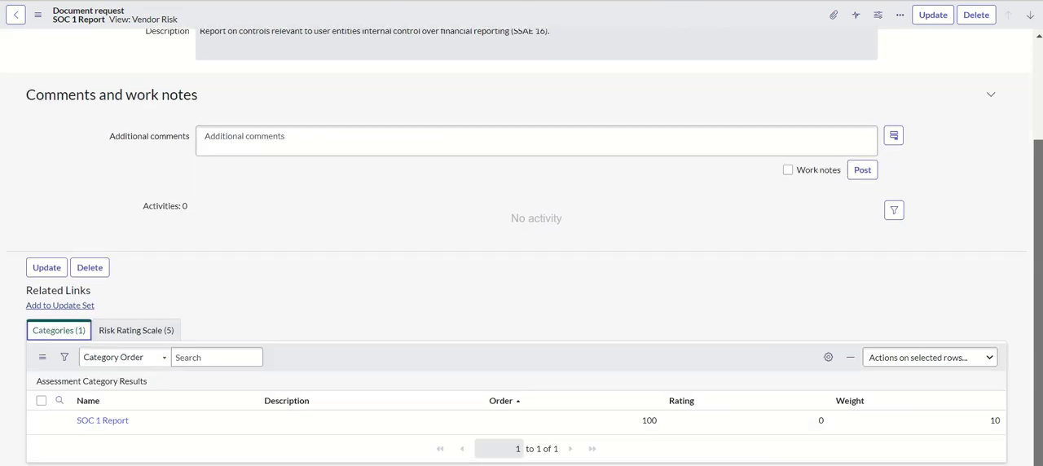
{"action": "double_click", "coordinate": [822, 423]}
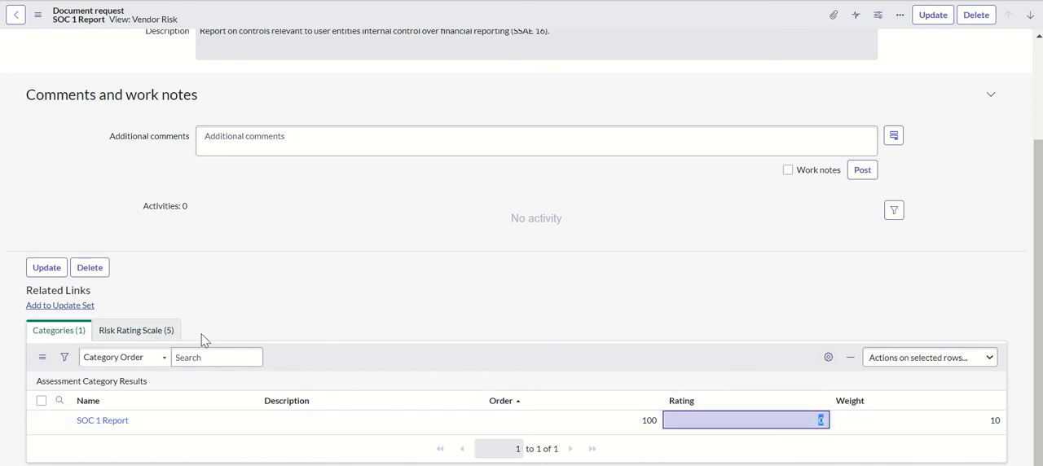
{"action": "left_click", "coordinate": [155, 331]}
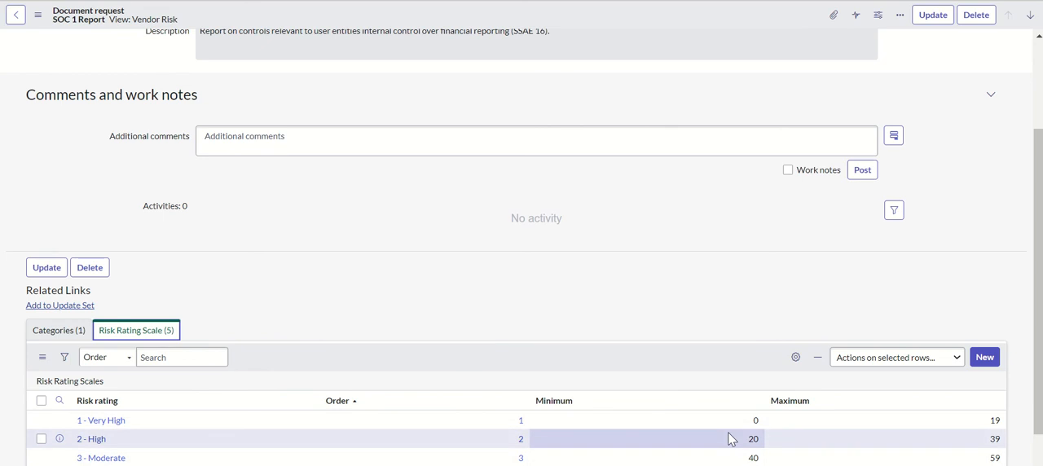
{"action": "left_click", "coordinate": [79, 333]}
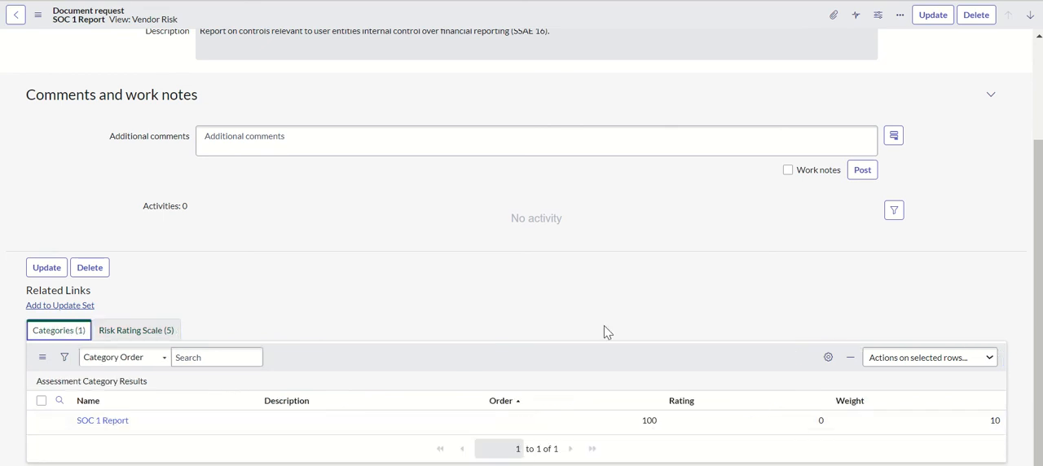
{"action": "left_click_drag", "start_coordinate": [1037, 242], "coordinate": [1029, 109]}
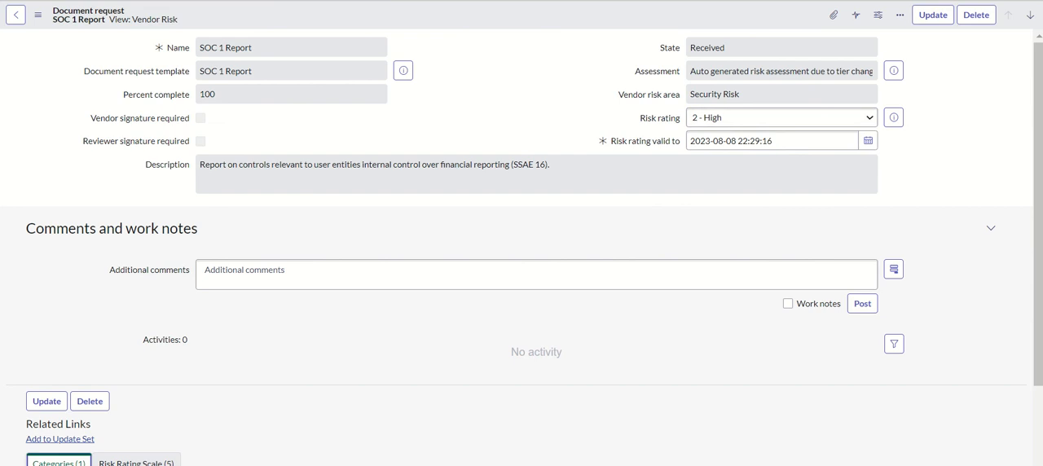
Return to the Vendor Risk Assessment and review the document requests' ratings and the vendor risk area's rating, weight and scoring method
{"action": "left_click", "coordinate": [505, 0]}
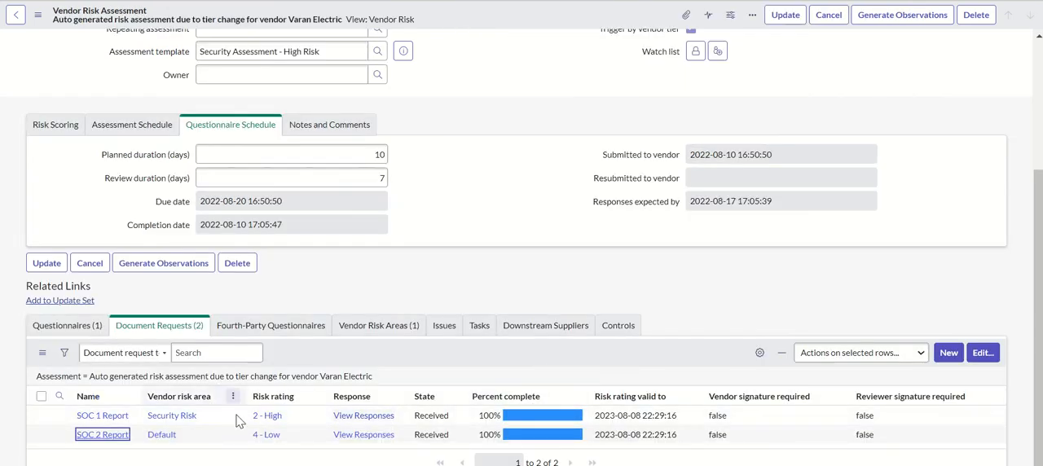
{"action": "left_click", "coordinate": [381, 328]}
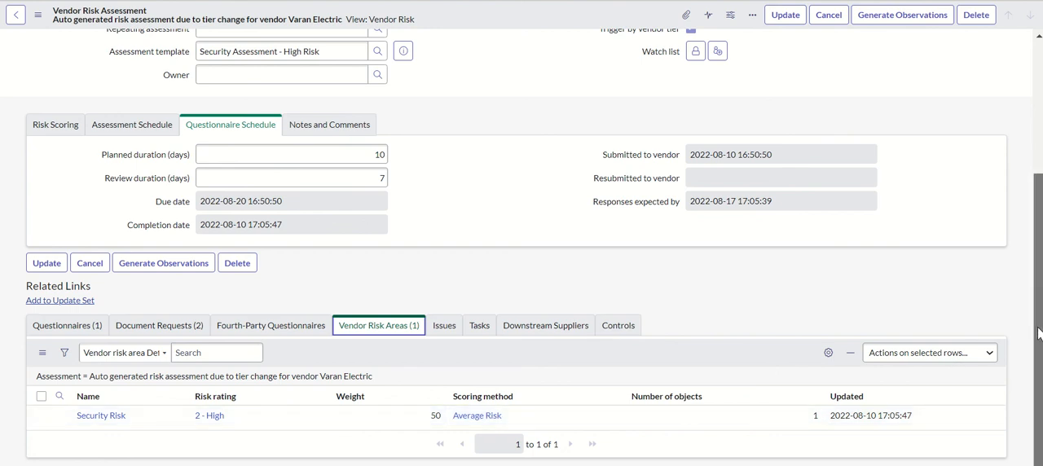
Generate observations for the Varan Electric risk assessment and check its questionnaire and document request lists
{"action": "left_click_drag", "start_coordinate": [1039, 334], "coordinate": [1024, 191]}
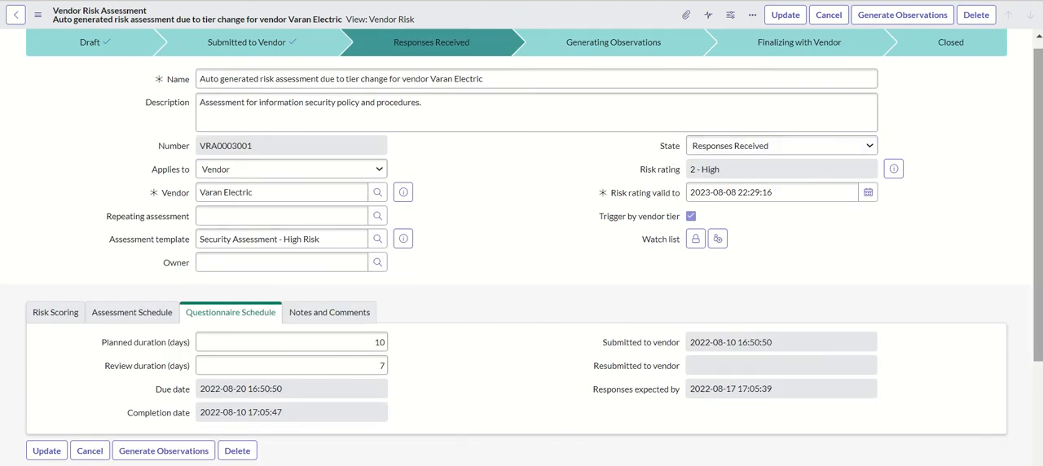
{"action": "left_click_drag", "start_coordinate": [1041, 181], "coordinate": [1024, 98]}
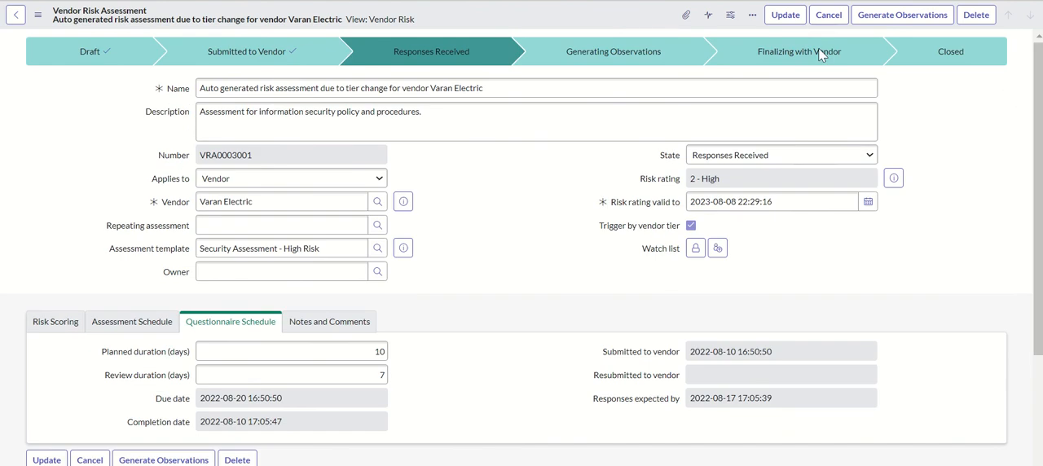
{"action": "left_click", "coordinate": [905, 15]}
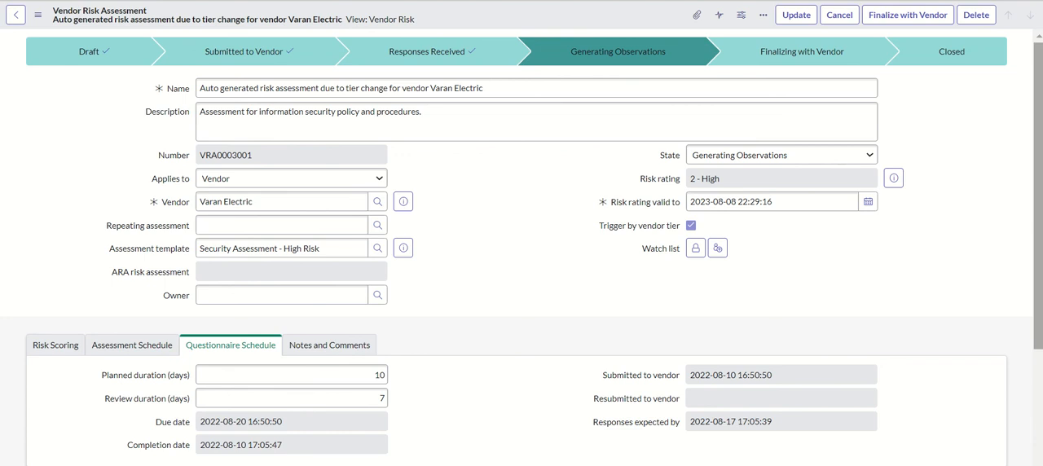
{"action": "scroll", "coordinate": [521, 244], "scroll_direction": "down", "scroll_amount": 5}
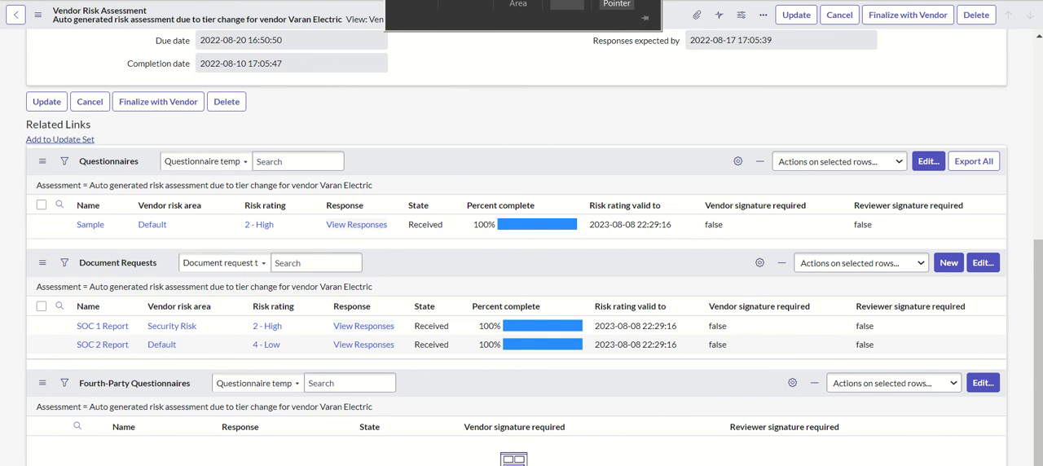
Finalize the Varan Electric risk assessment with the vendor and check its questionnaire and document request lists
{"action": "scroll", "coordinate": [619, 196], "scroll_direction": "up", "scroll_amount": 5}
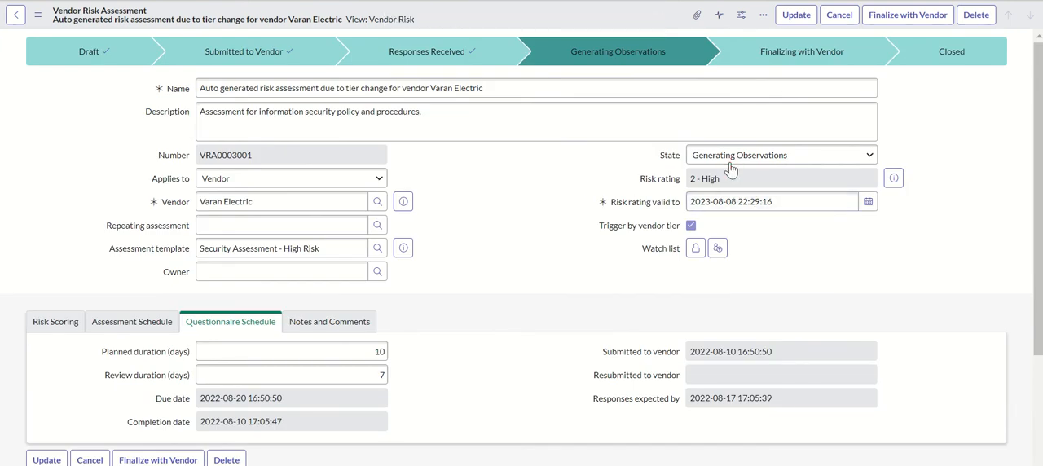
{"action": "left_click", "coordinate": [892, 20]}
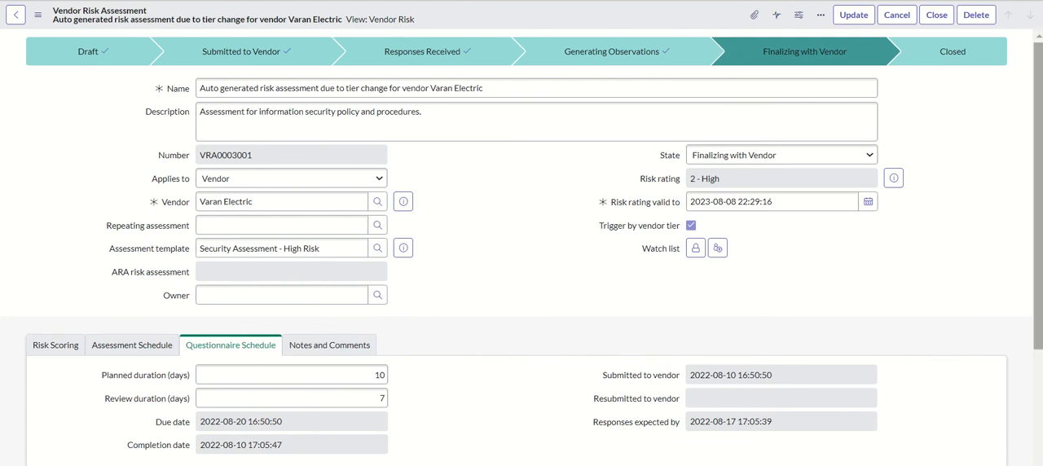
{"action": "scroll", "coordinate": [1040, 132], "scroll_direction": "down", "scroll_amount": 3}
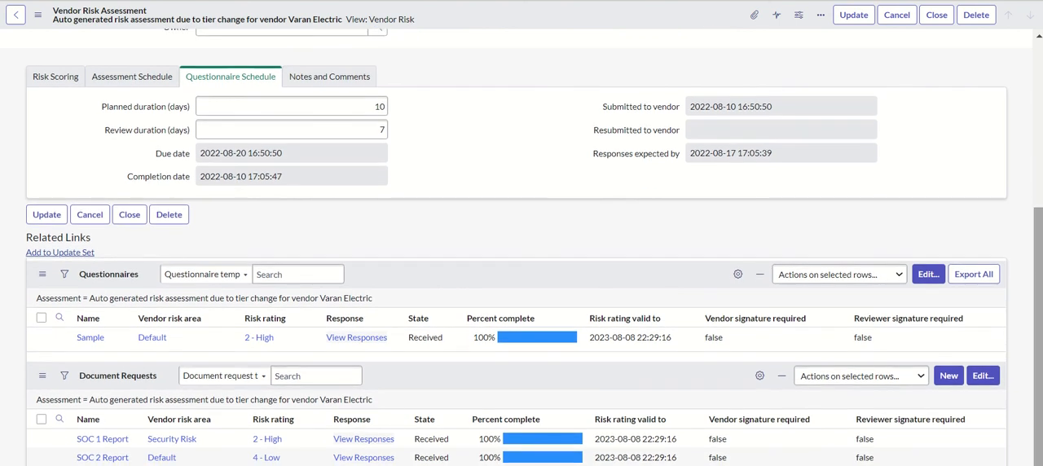
Close the Varan Electric vendor risk assessment
{"action": "left_click_drag", "start_coordinate": [1040, 383], "coordinate": [1034, 185]}
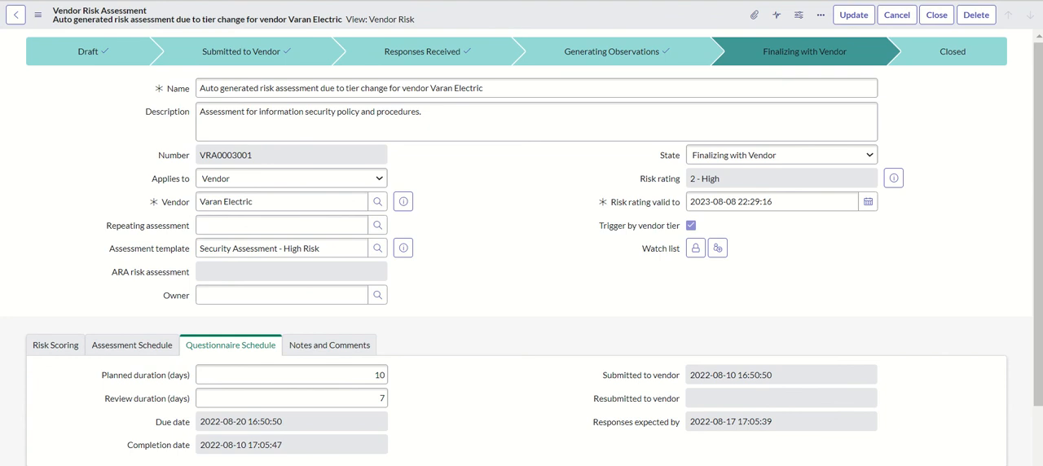
{"action": "mouse_move", "coordinate": [1037, 137]}
{"action": "left_mouse_down"}
{"action": "mouse_move", "coordinate": [1037, 267]}
{"action": "mouse_move", "coordinate": [1035, 127]}
{"action": "left_mouse_up"}
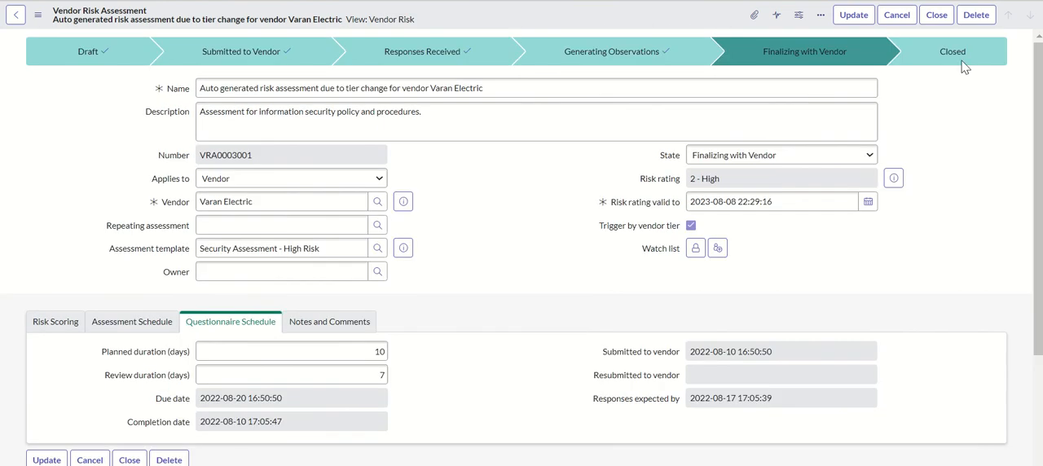
{"action": "left_click", "coordinate": [936, 14]}
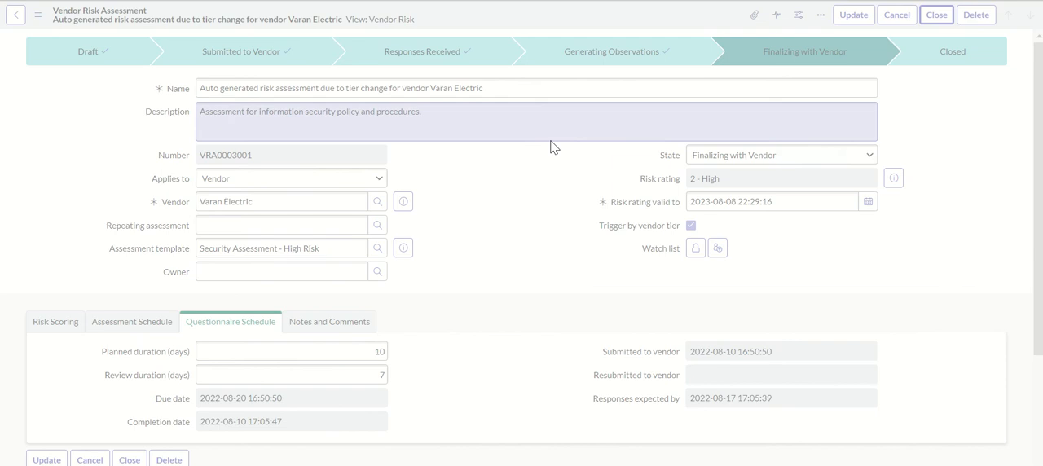